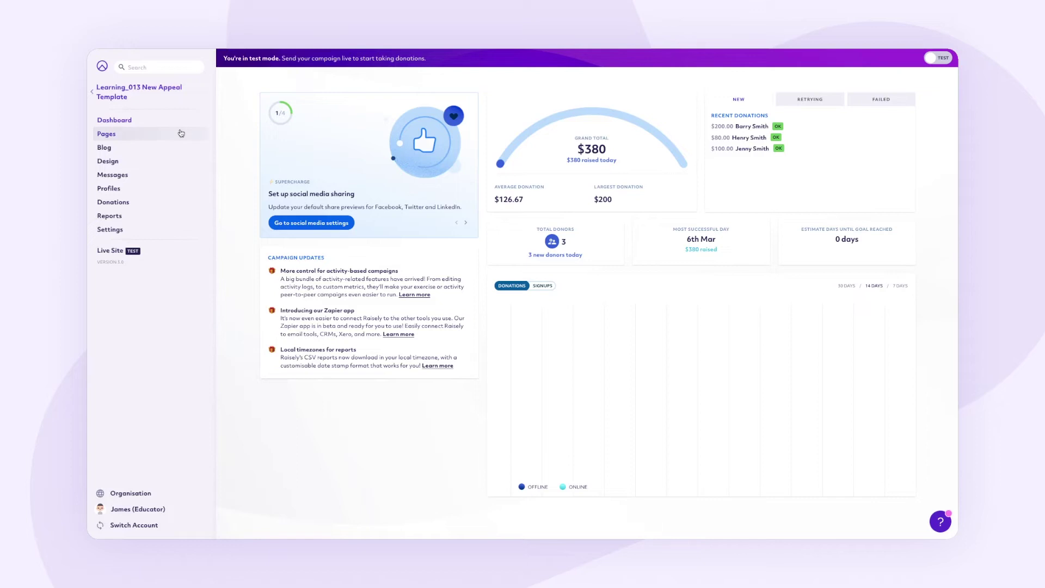
Create a new custom page titled "Style Guide" with the path /styleguide, not cloned from any existing page.
{"action": "left_click", "coordinate": [181, 133]}
{"action": "left_click", "coordinate": [303, 263]}
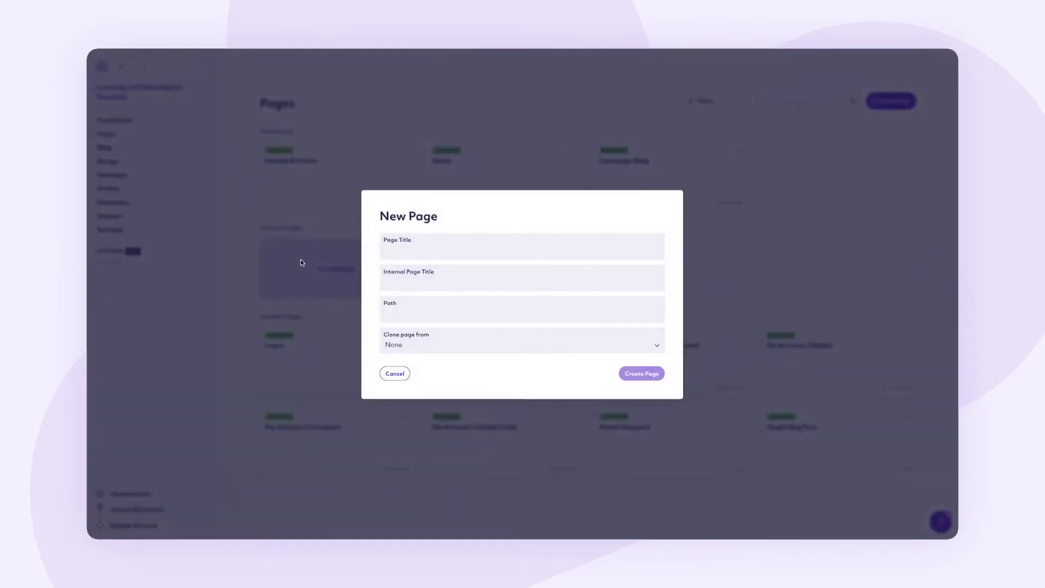
{"action": "left_click", "coordinate": [441, 250]}
{"action": "type", "text": "Style Guide"}
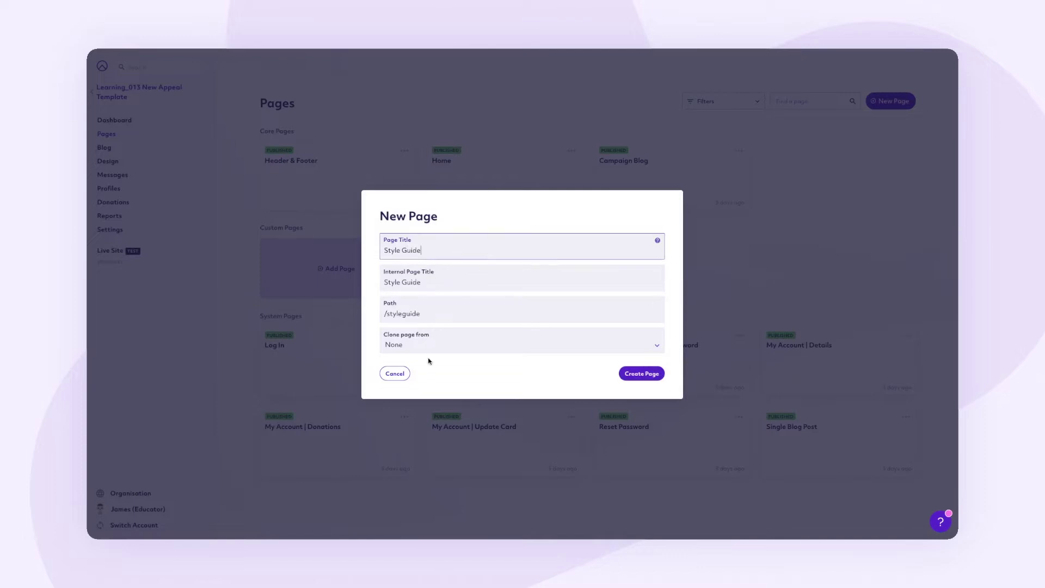
{"action": "left_click", "coordinate": [640, 376]}
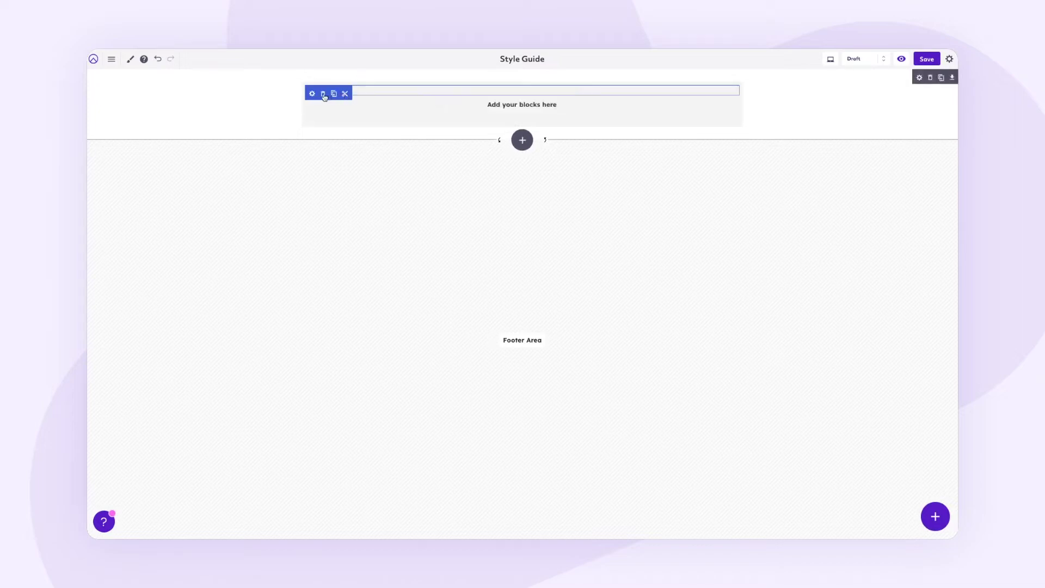
Add a heading block to the page's empty row with the centred text "Style Guide".
{"action": "mouse_move", "coordinate": [936, 516]}
{"action": "left_click", "coordinate": [902, 520]}
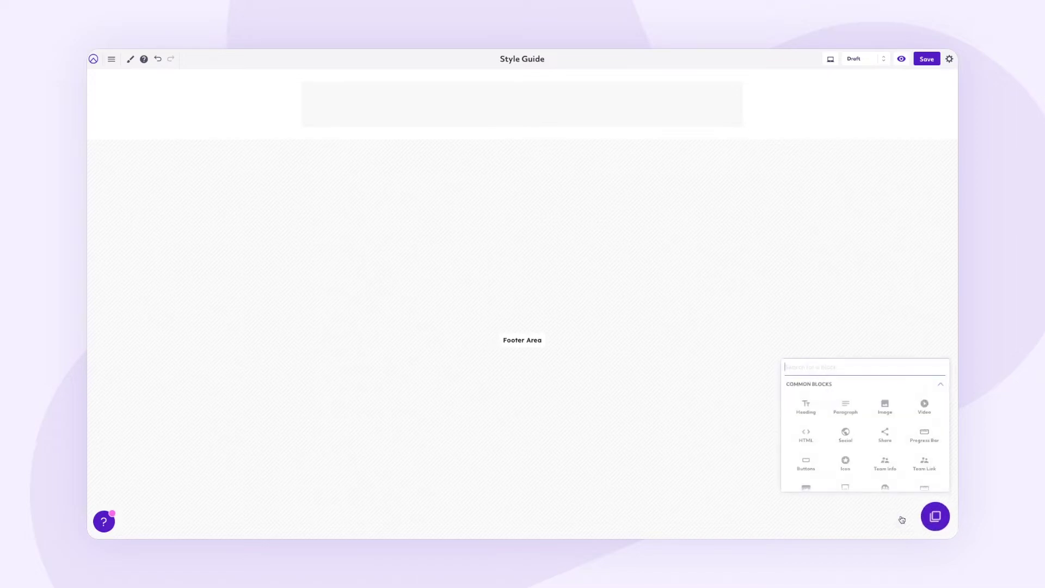
{"action": "left_click", "coordinate": [806, 407]}
{"action": "left_click", "coordinate": [539, 89]}
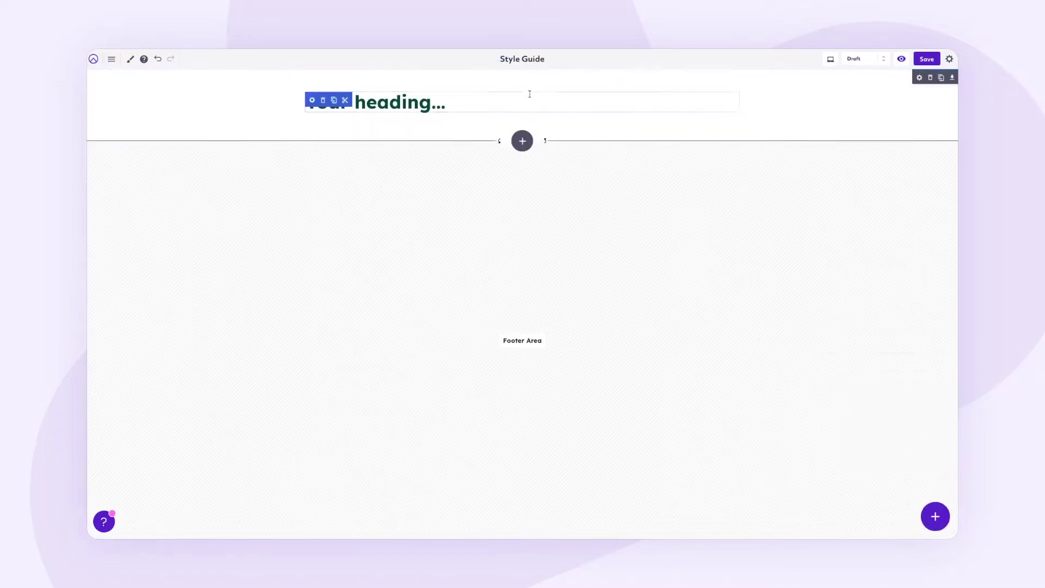
{"action": "left_click", "coordinate": [410, 105]}
{"action": "type", "text": "Sty"}
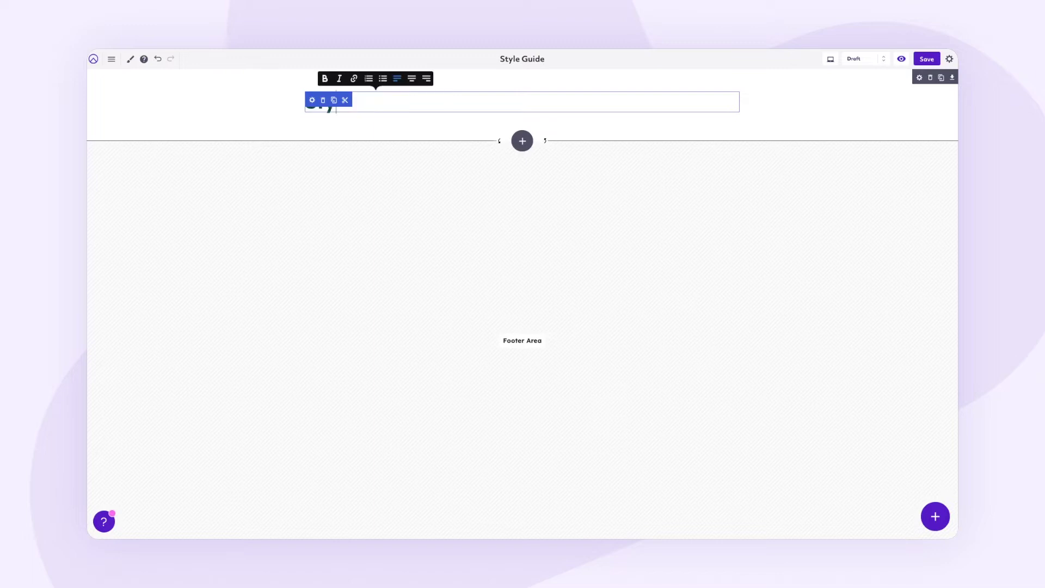
{"action": "type", "text": "le Guide"}
{"action": "left_click", "coordinate": [465, 197]}
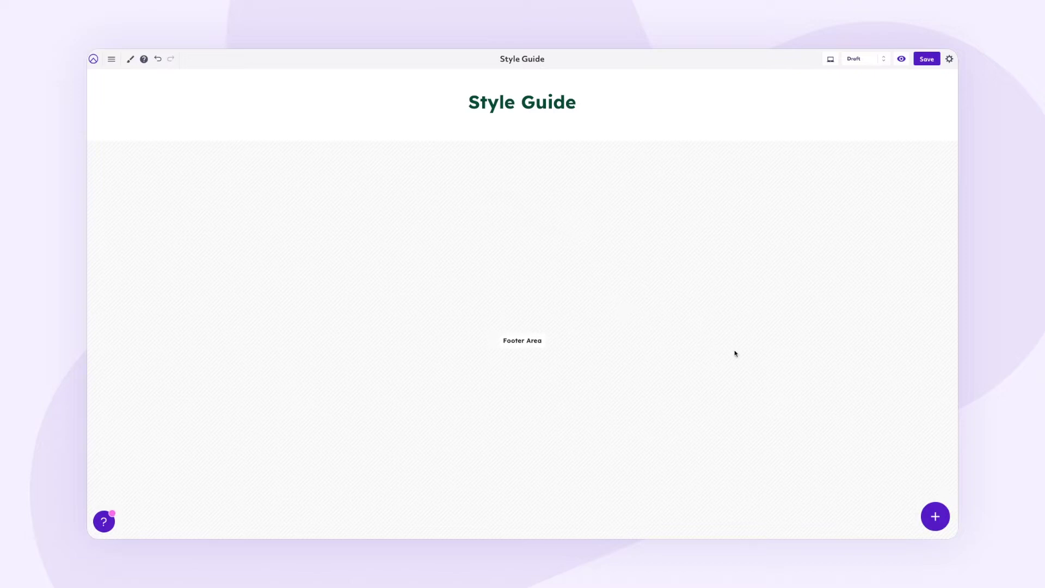
Insert a new single-column row below the Style Guide heading row.
{"action": "left_click", "coordinate": [935, 516]}
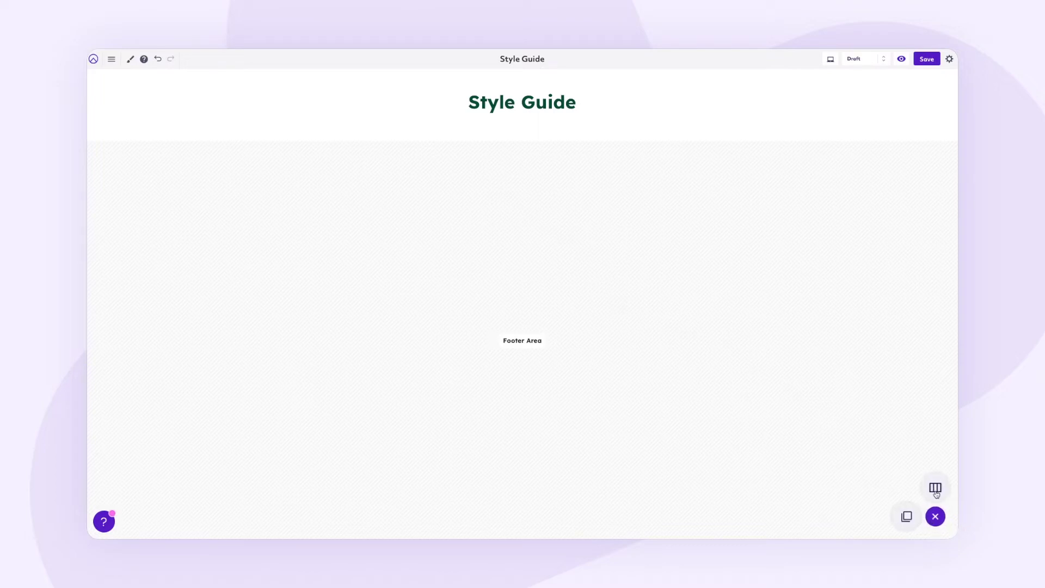
{"action": "left_click", "coordinate": [935, 489]}
{"action": "left_click", "coordinate": [858, 383]}
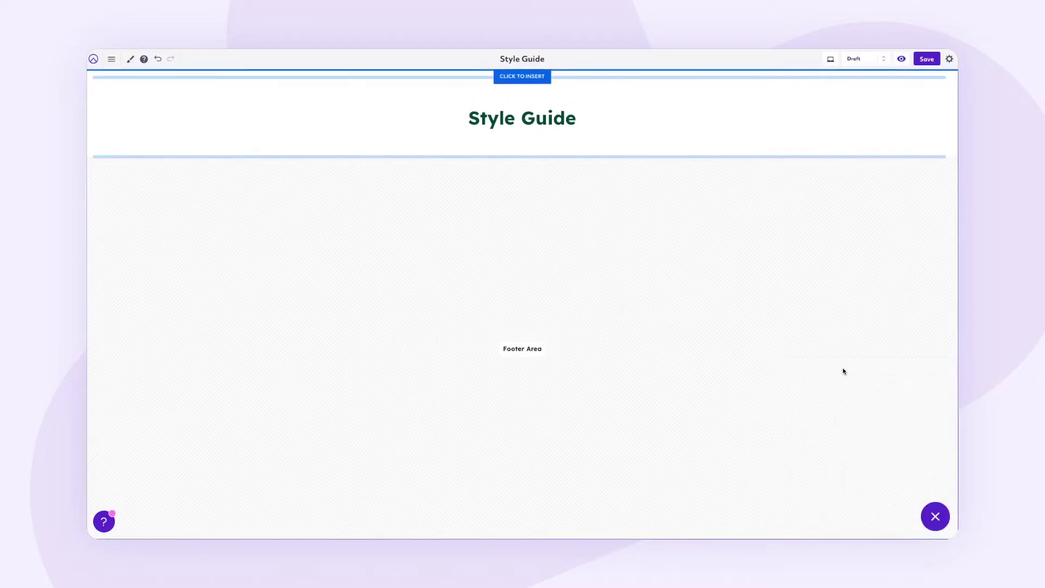
{"action": "left_click", "coordinate": [524, 157]}
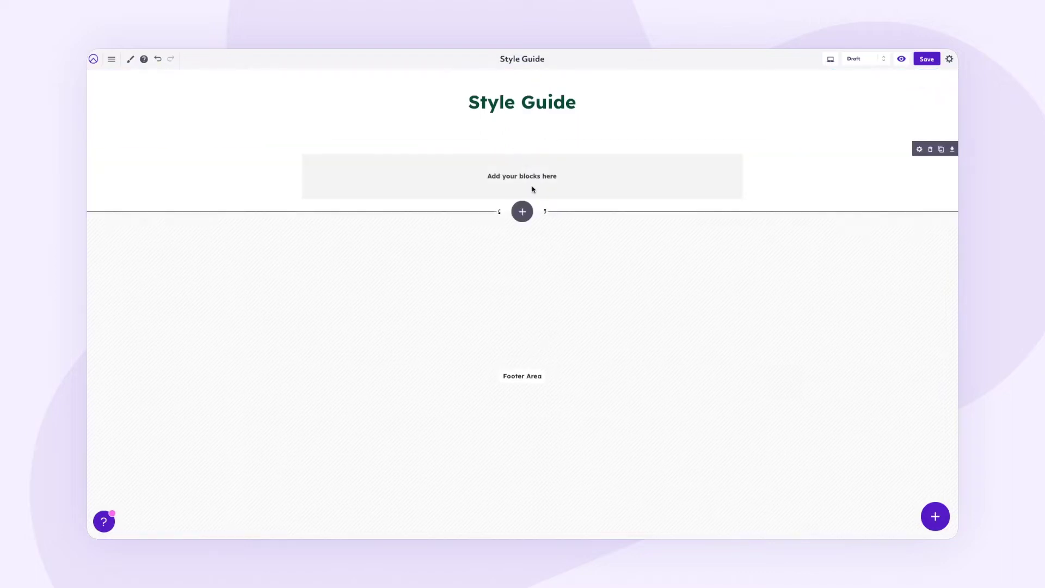
{"action": "left_click", "coordinate": [324, 152]}
Add a heading block to the new empty row with the centred text "Logos".
{"action": "left_click", "coordinate": [936, 516]}
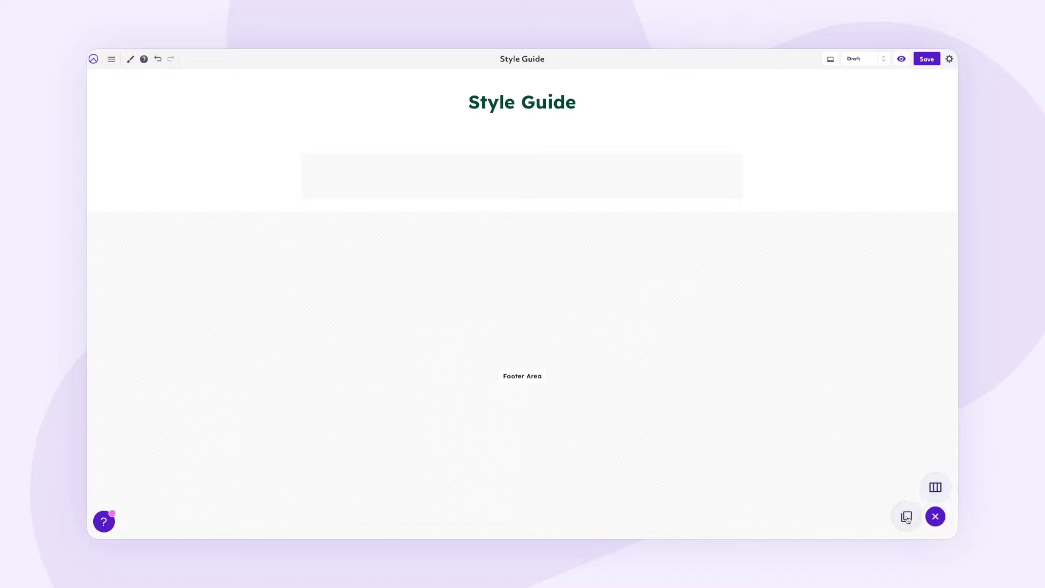
{"action": "left_click", "coordinate": [907, 517]}
{"action": "left_click", "coordinate": [805, 433]}
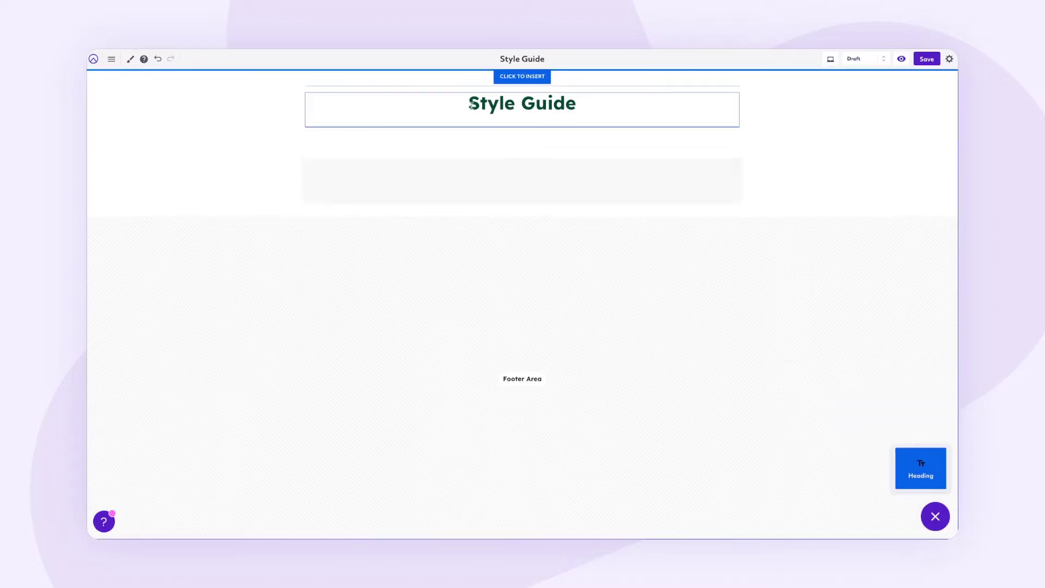
{"action": "left_click", "coordinate": [526, 166]}
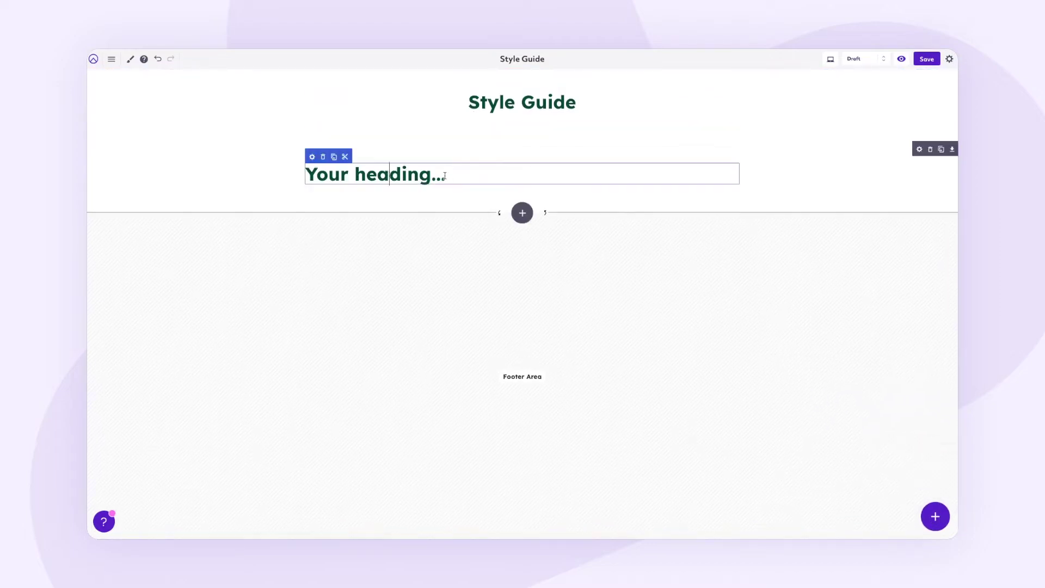
{"action": "left_click_drag", "start_coordinate": [436, 175], "coordinate": [298, 171]}
{"action": "type", "text": "Logos"}
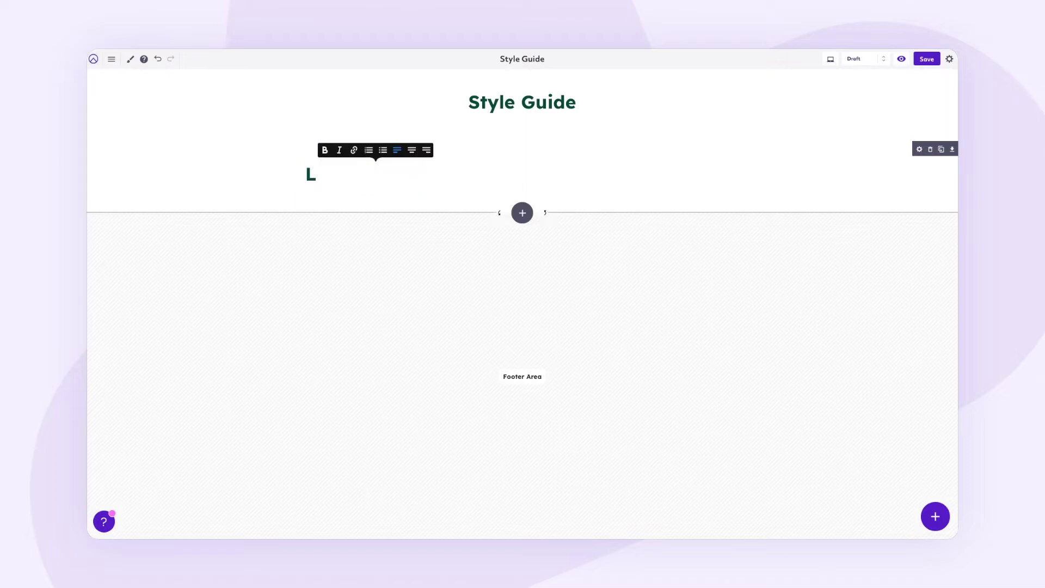
{"action": "left_click", "coordinate": [412, 150]}
Set the Logos heading's size to 2 and apply the change.
{"action": "mouse_move", "coordinate": [314, 164]}
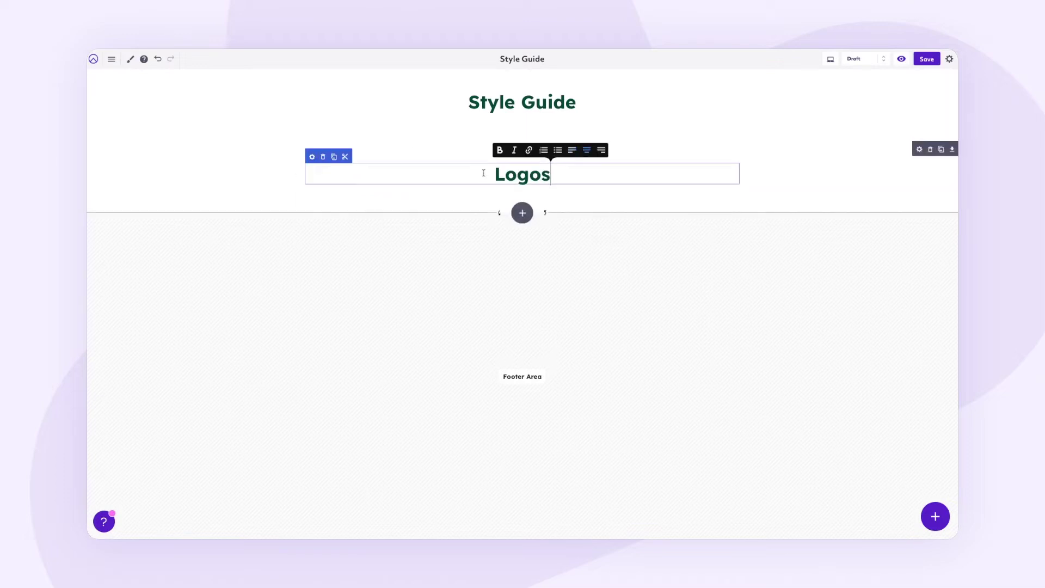
{"action": "left_click", "coordinate": [312, 157]}
{"action": "left_click", "coordinate": [861, 119]}
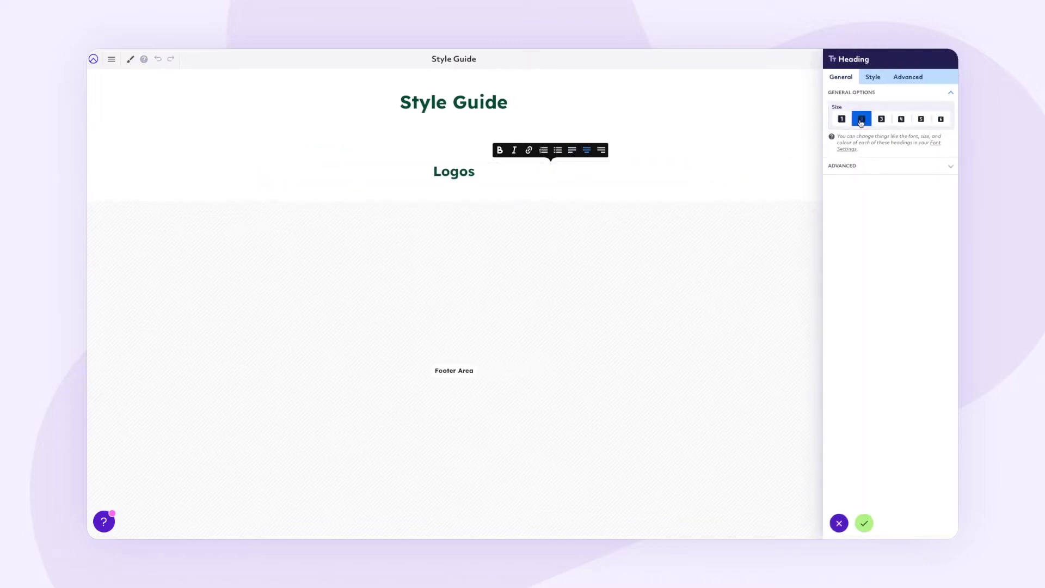
{"action": "left_click", "coordinate": [864, 523]}
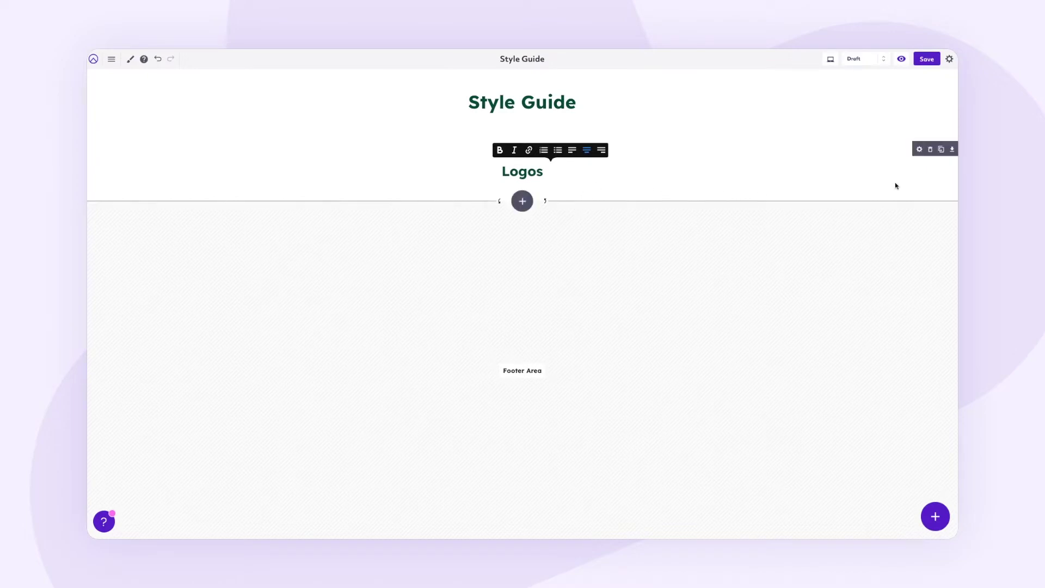
Duplicate the Logos heading row three times so four identical rows are stacked on the page.
{"action": "left_click", "coordinate": [942, 152]}
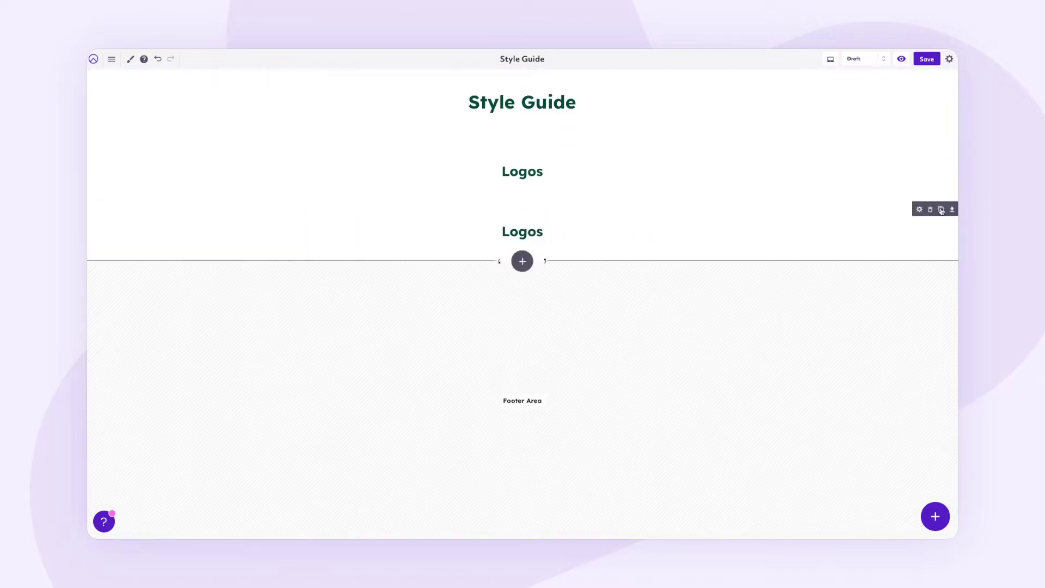
{"action": "left_click", "coordinate": [599, 276]}
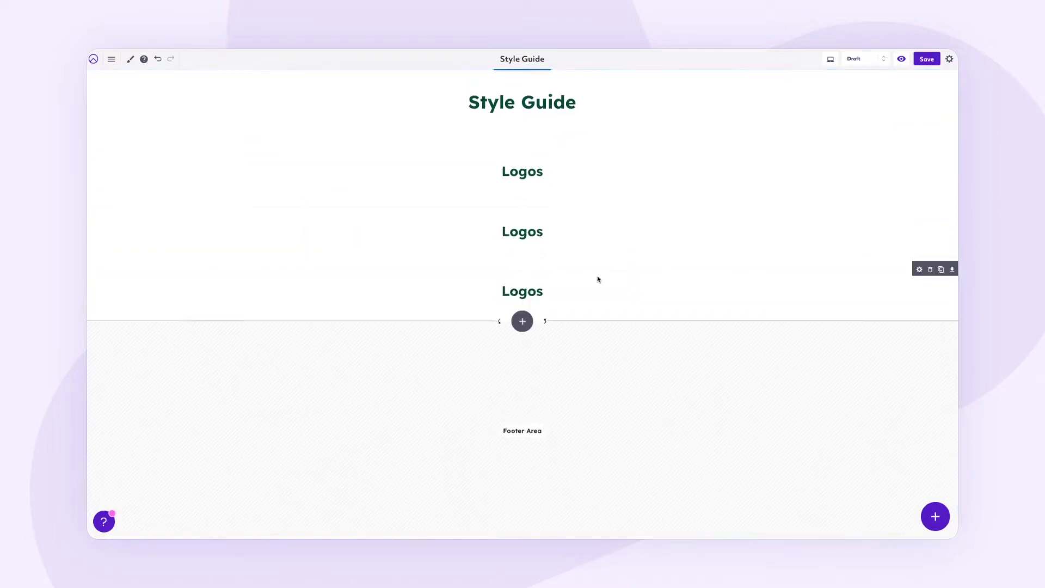
{"action": "left_click", "coordinate": [942, 270]}
{"action": "left_click", "coordinate": [579, 337]}
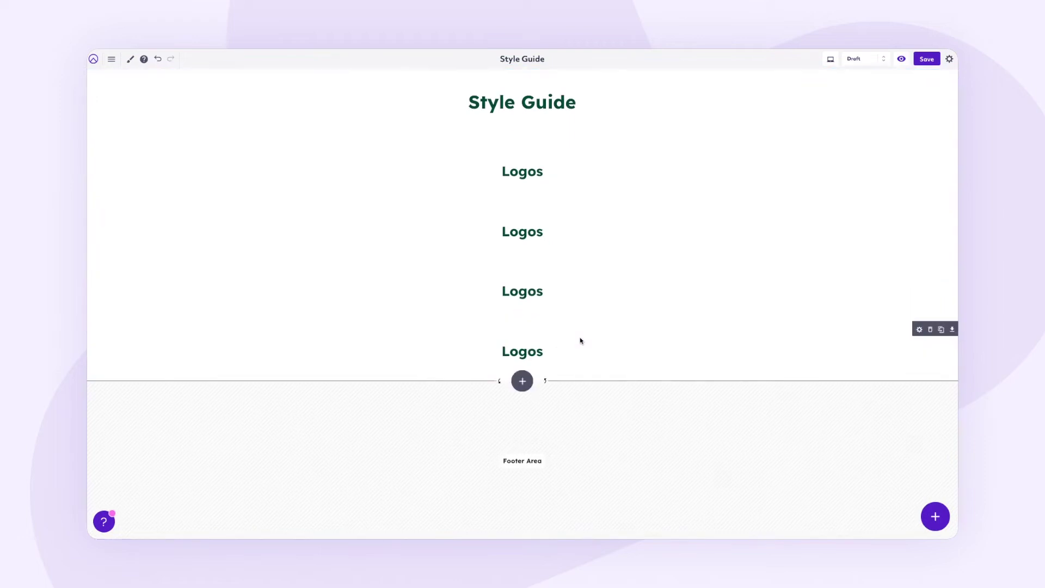
Retitle the second Logos heading "Colours" and the third one "Fonts".
{"action": "left_click", "coordinate": [520, 231]}
{"action": "left_click_drag", "start_coordinate": [501, 232], "coordinate": [557, 234]}
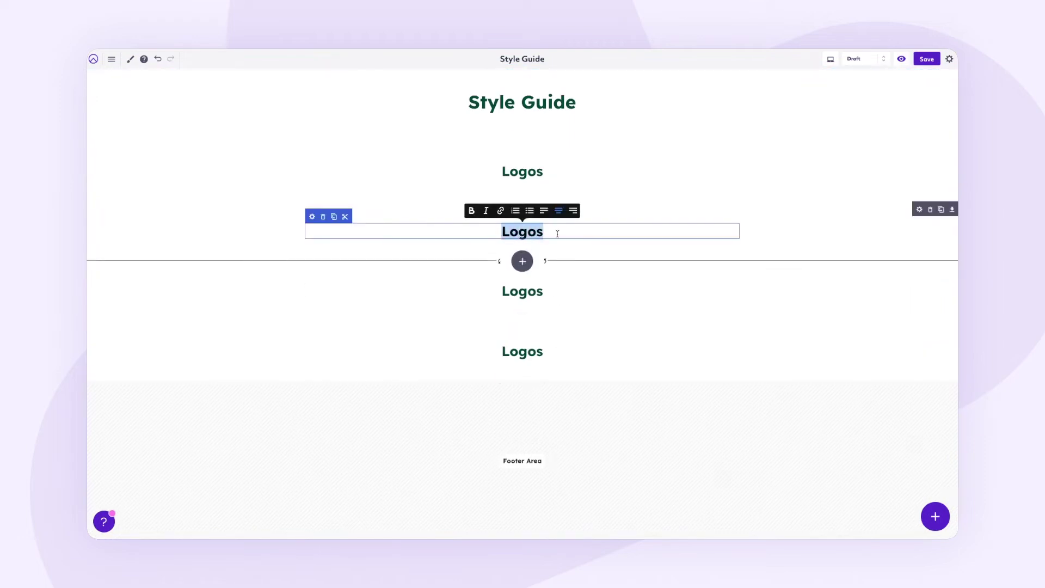
{"action": "type", "text": "Colours"}
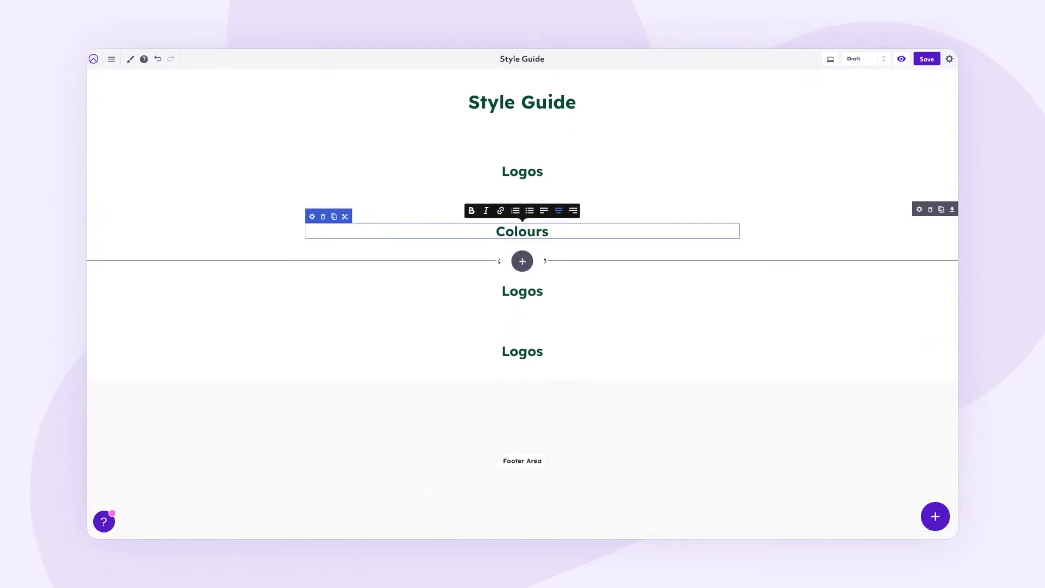
{"action": "left_click", "coordinate": [519, 289]}
{"action": "left_click_drag", "start_coordinate": [503, 291], "coordinate": [562, 297]}
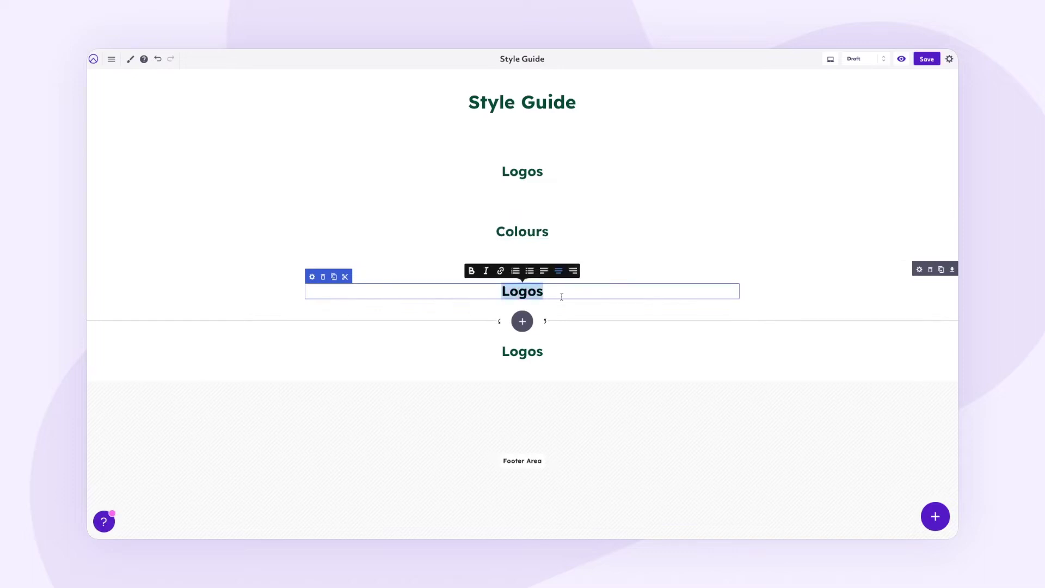
{"action": "type", "text": "Fonts"}
Retitle the last Logos heading "Buttons" and leave text editing.
{"action": "left_click", "coordinate": [503, 352]}
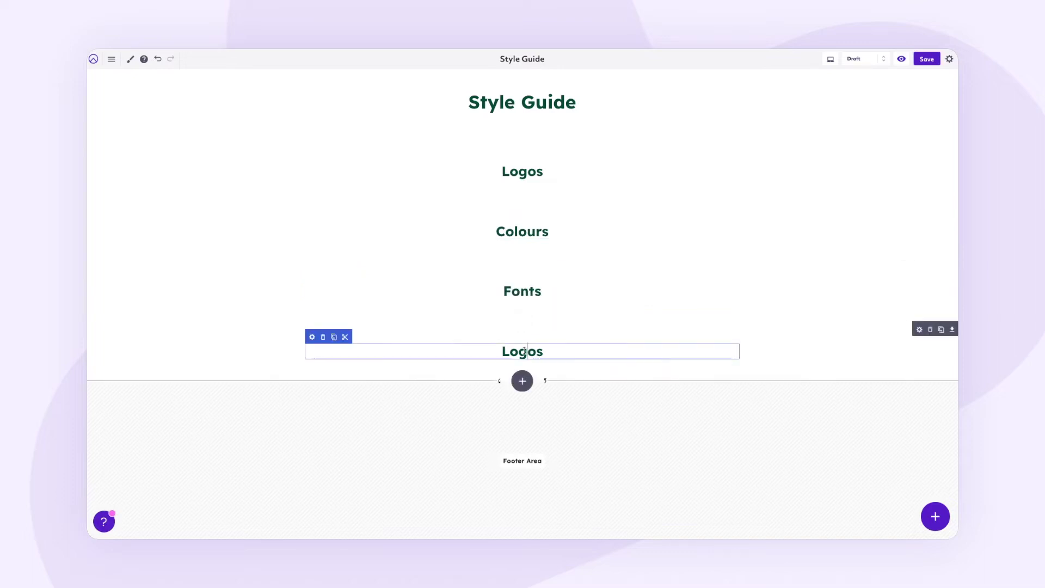
{"action": "left_click_drag", "start_coordinate": [503, 352], "coordinate": [559, 355]}
{"action": "type", "text": "Buttons"}
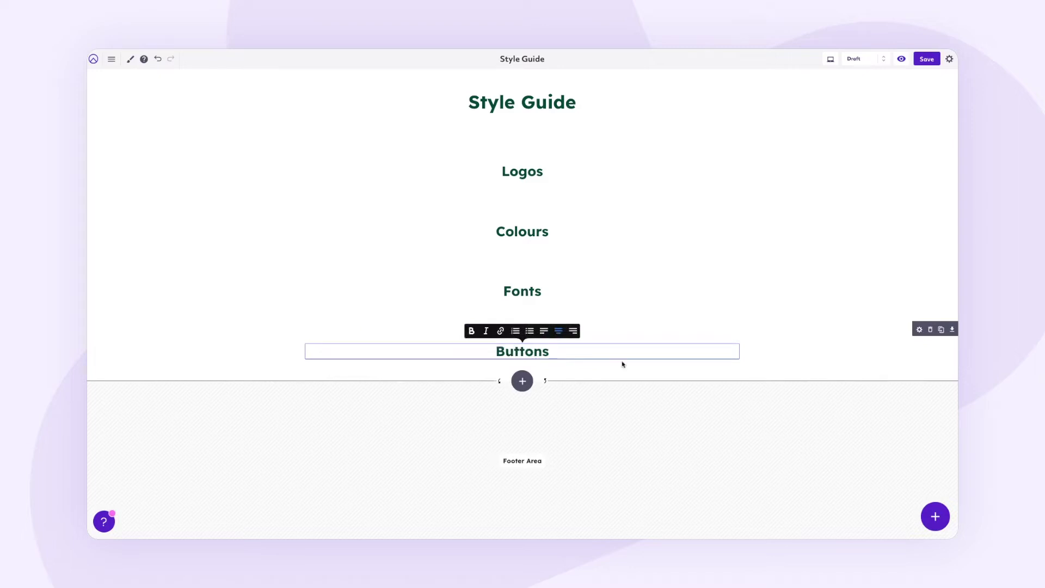
{"action": "key", "text": "Escape"}
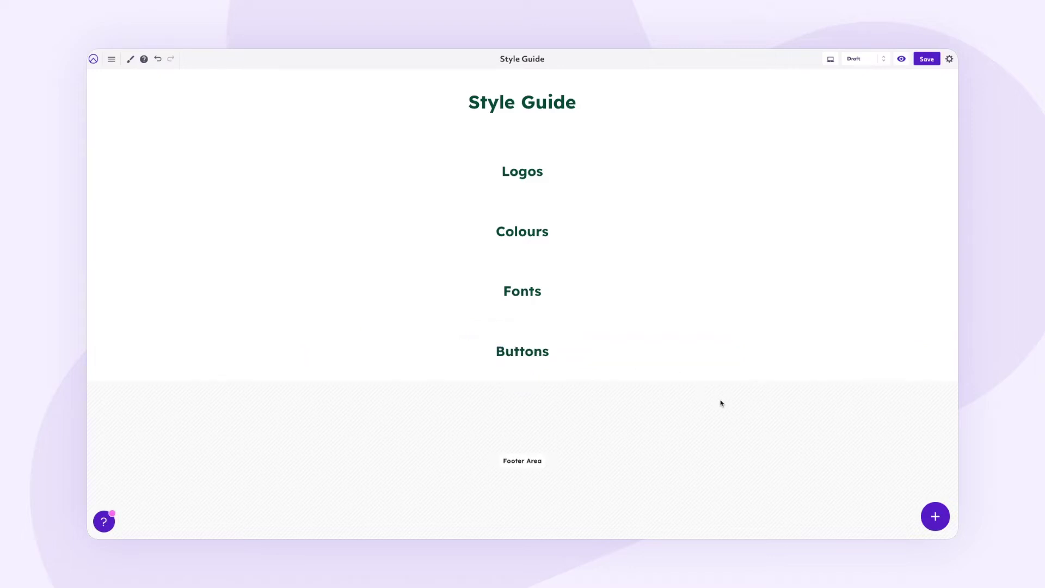
{"action": "left_click", "coordinate": [676, 287]}
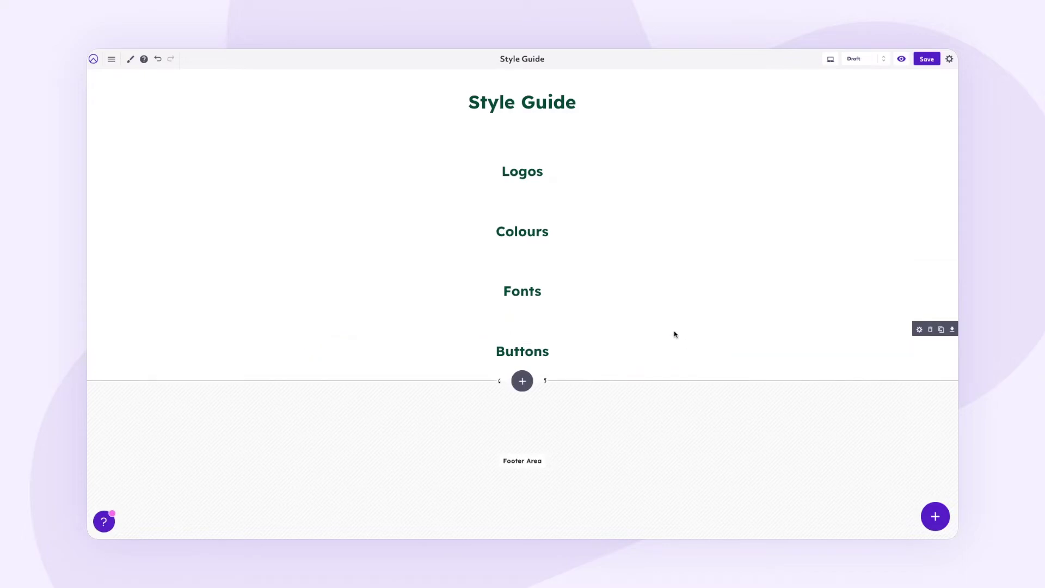
Insert a row with three equal columns directly below the Logos heading.
{"action": "mouse_move", "coordinate": [523, 201]}
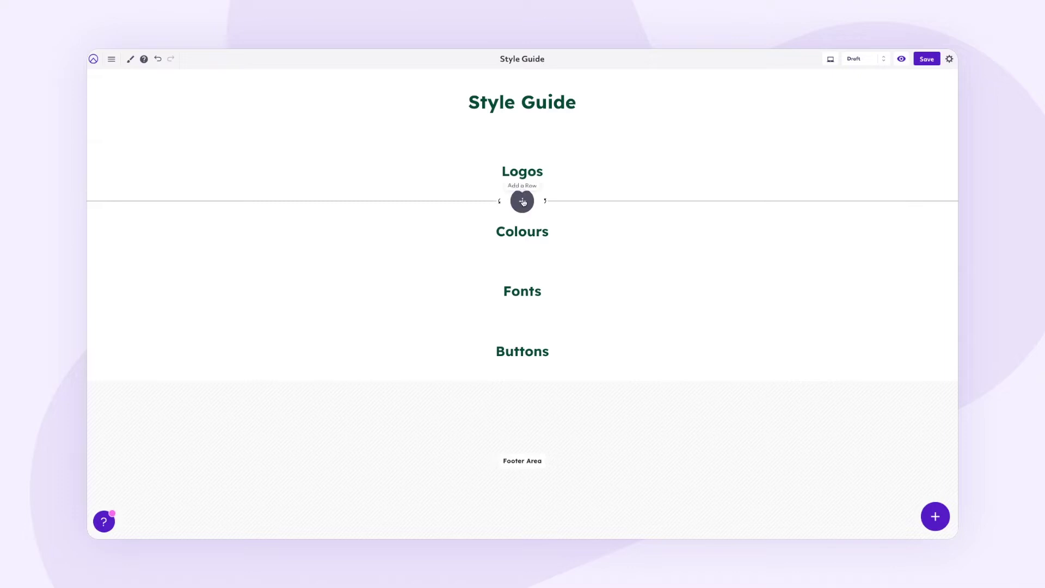
{"action": "left_click", "coordinate": [523, 202]}
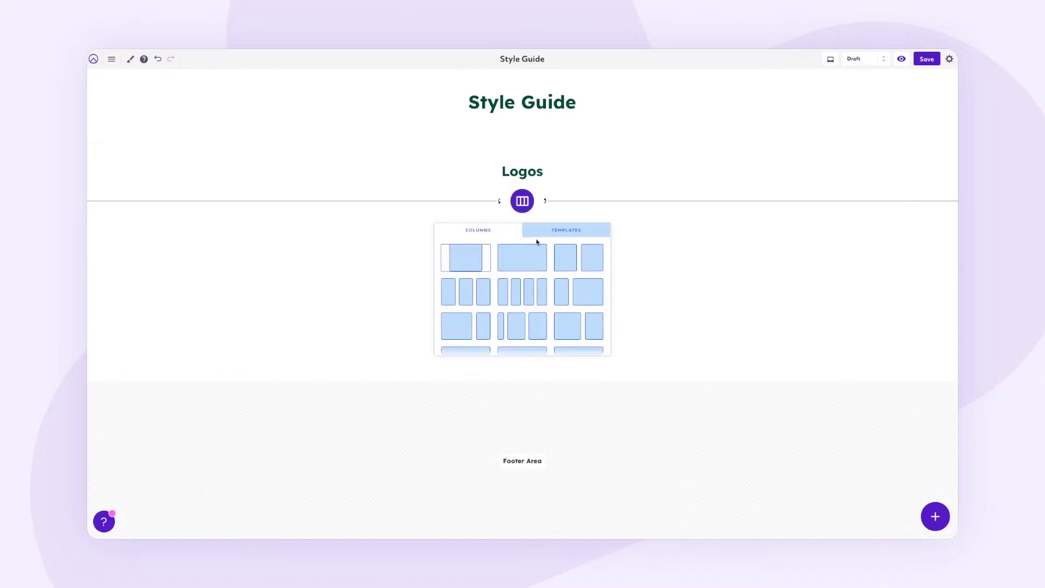
{"action": "left_click", "coordinate": [467, 291]}
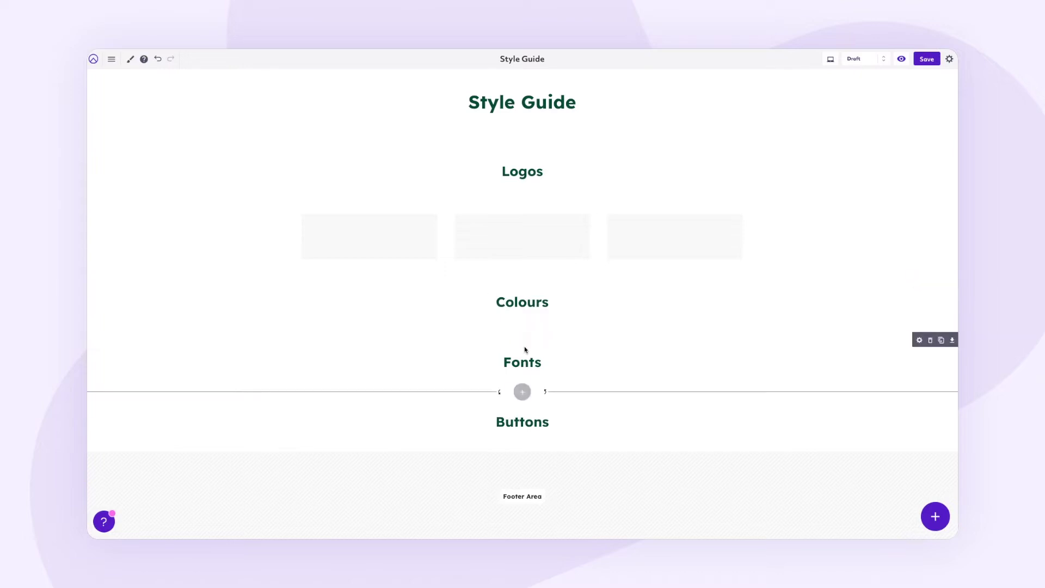
Insert a row with two equal columns below the Colours heading and another below the Fonts heading.
{"action": "left_click", "coordinate": [523, 332]}
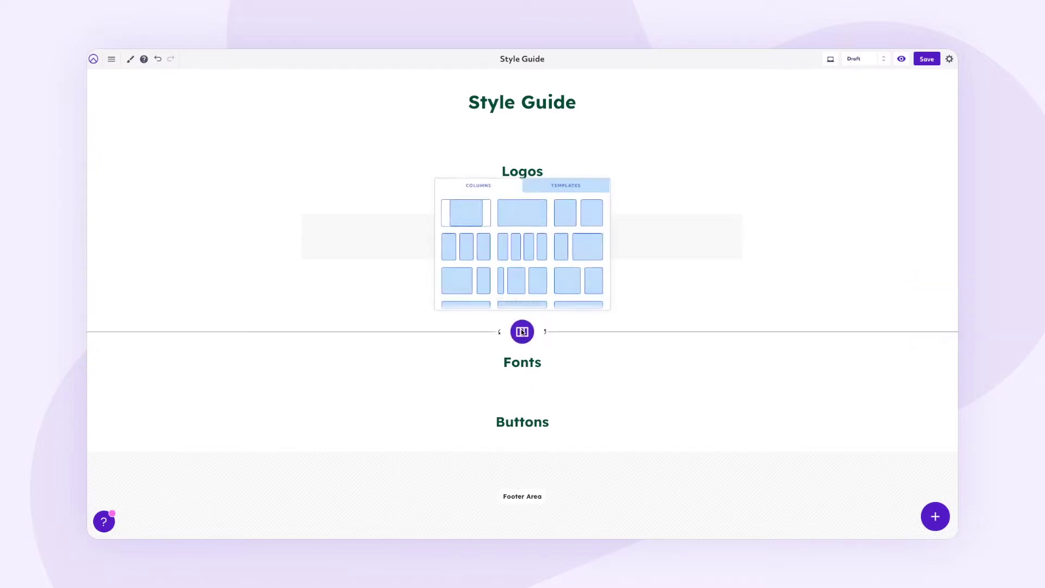
{"action": "left_click", "coordinate": [561, 215]}
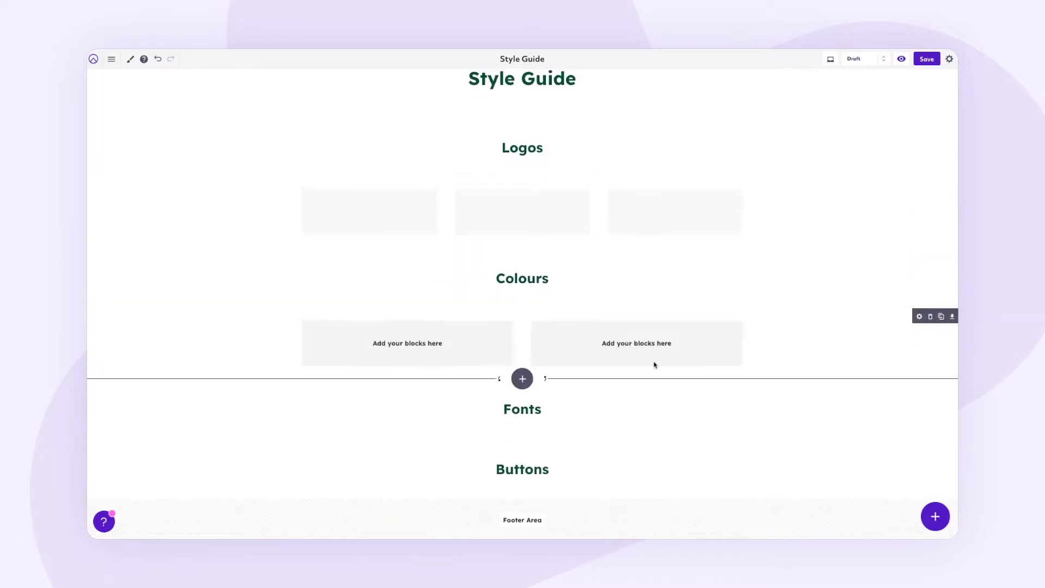
{"action": "left_click", "coordinate": [523, 439]}
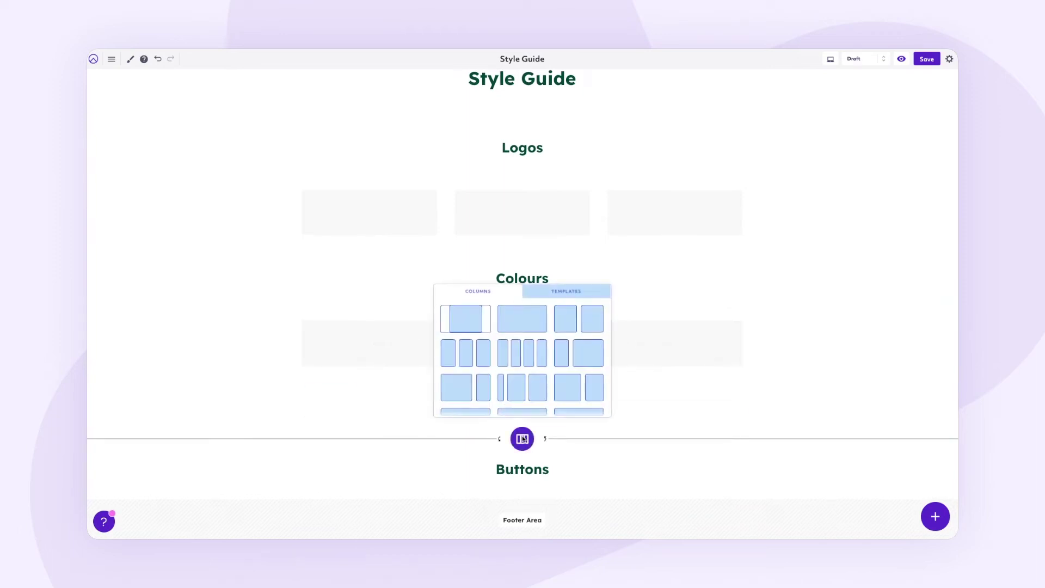
{"action": "left_click", "coordinate": [569, 325]}
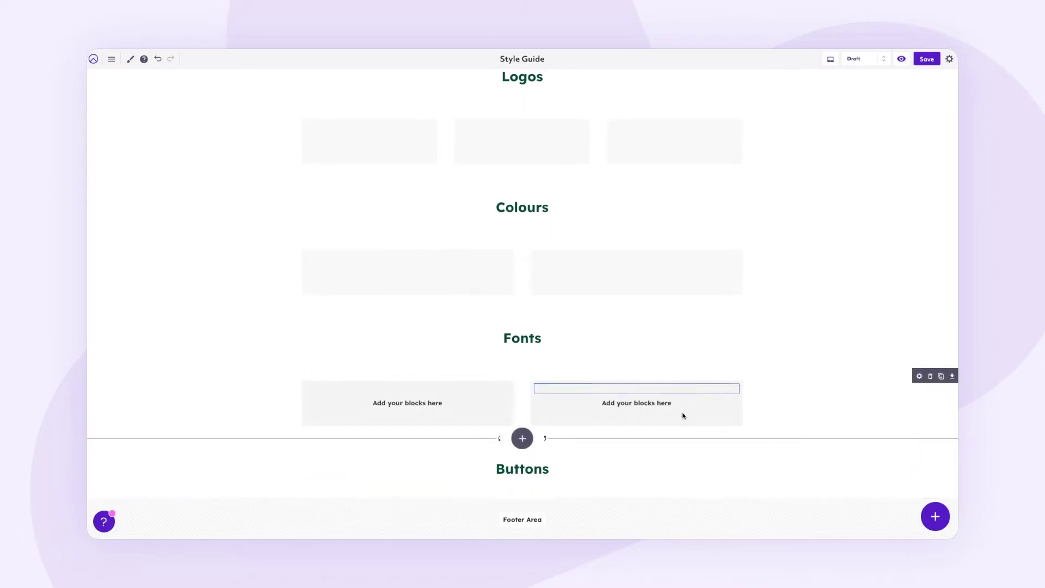
Insert a row with four equal columns below the Buttons heading and review the page layout.
{"action": "left_click", "coordinate": [523, 498]}
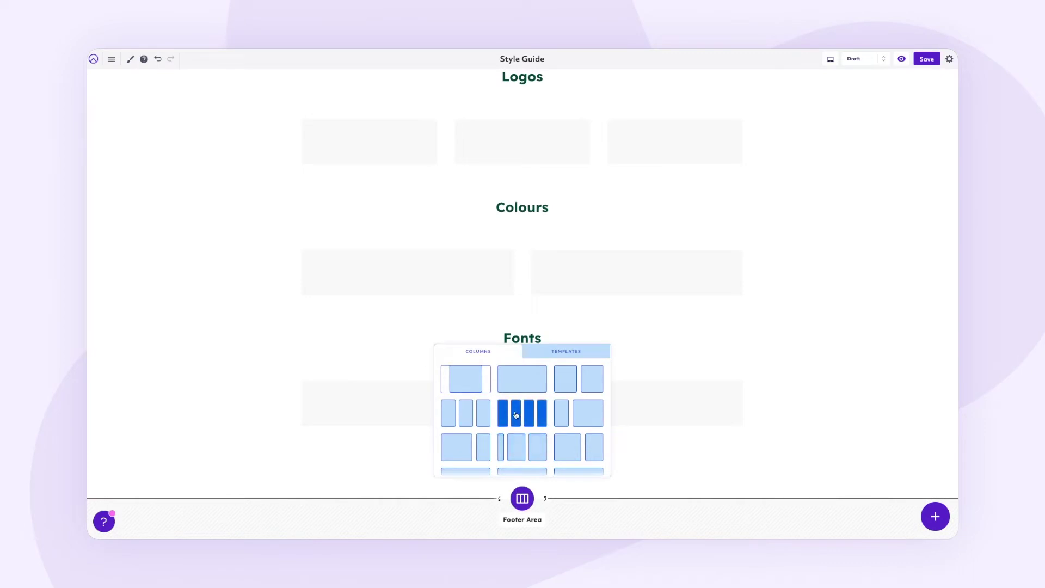
{"action": "left_click", "coordinate": [517, 416]}
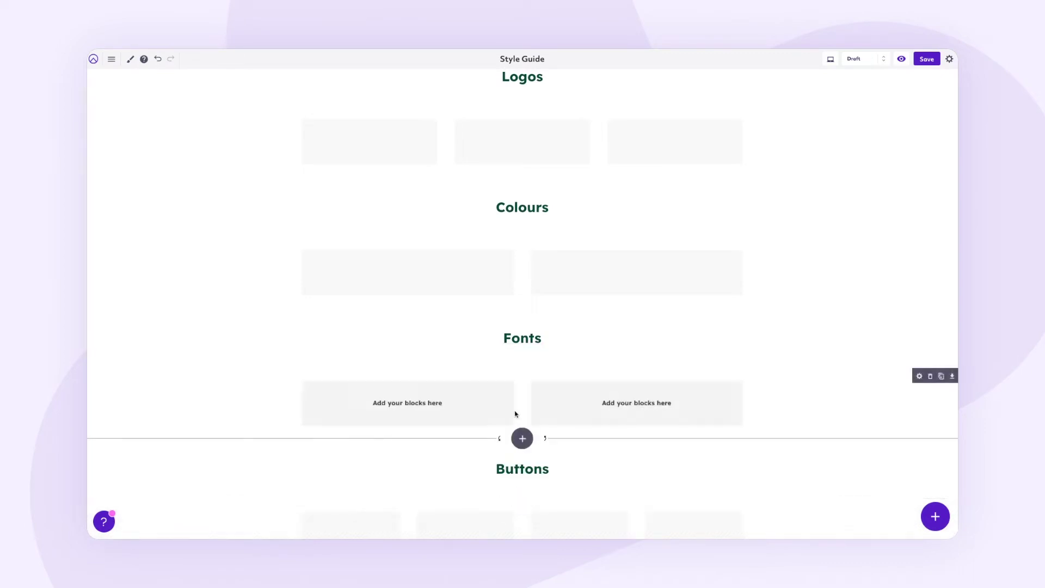
{"action": "scroll", "coordinate": [539, 438], "scroll_direction": "down", "scroll_amount": 1}
{"action": "scroll", "coordinate": [563, 364], "scroll_direction": "up", "scroll_amount": 3}
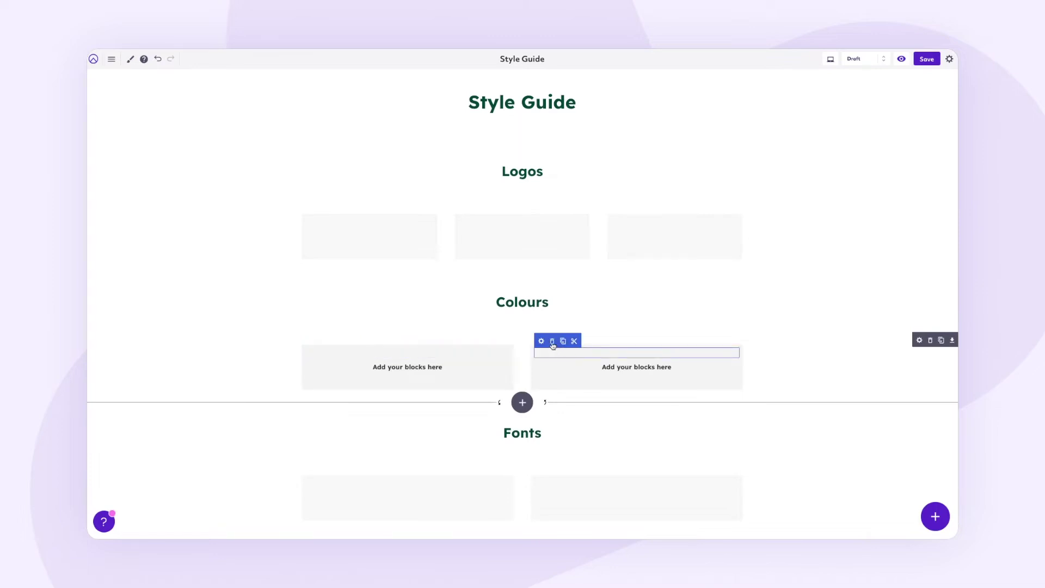
{"action": "scroll", "coordinate": [562, 408], "scroll_direction": "down", "scroll_amount": 3}
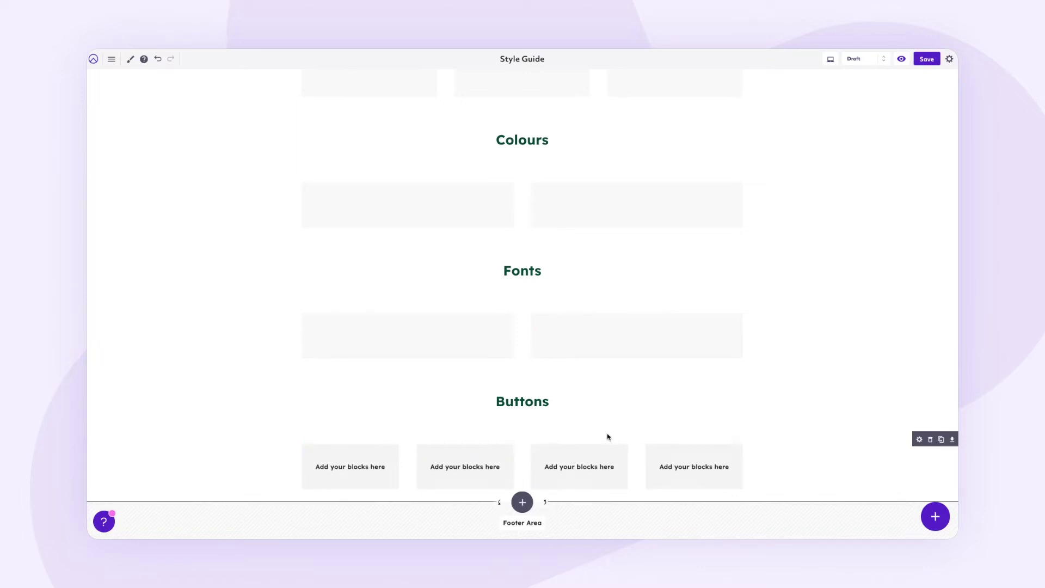
Add a Campaign Logo block to the first column of the Logos row.
{"action": "scroll", "coordinate": [586, 394], "scroll_direction": "up", "scroll_amount": 3}
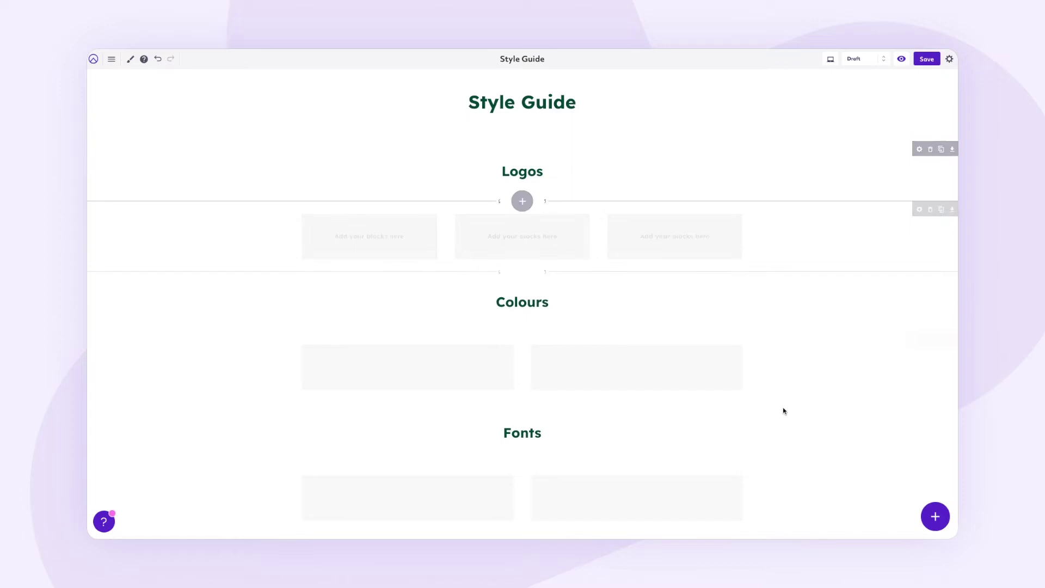
{"action": "left_click", "coordinate": [936, 517]}
{"action": "left_click", "coordinate": [906, 518]}
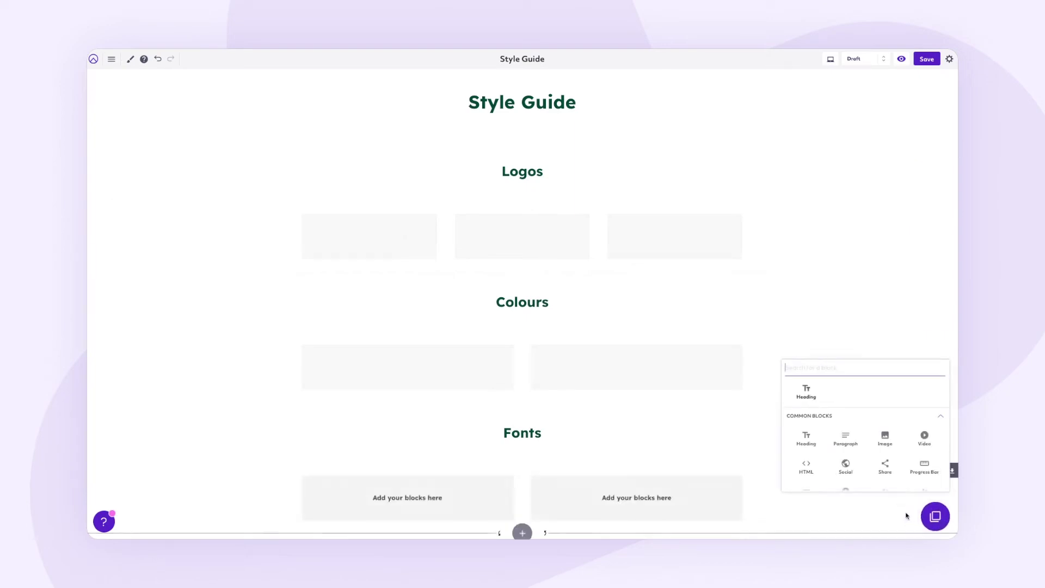
{"action": "type", "text": "logo"}
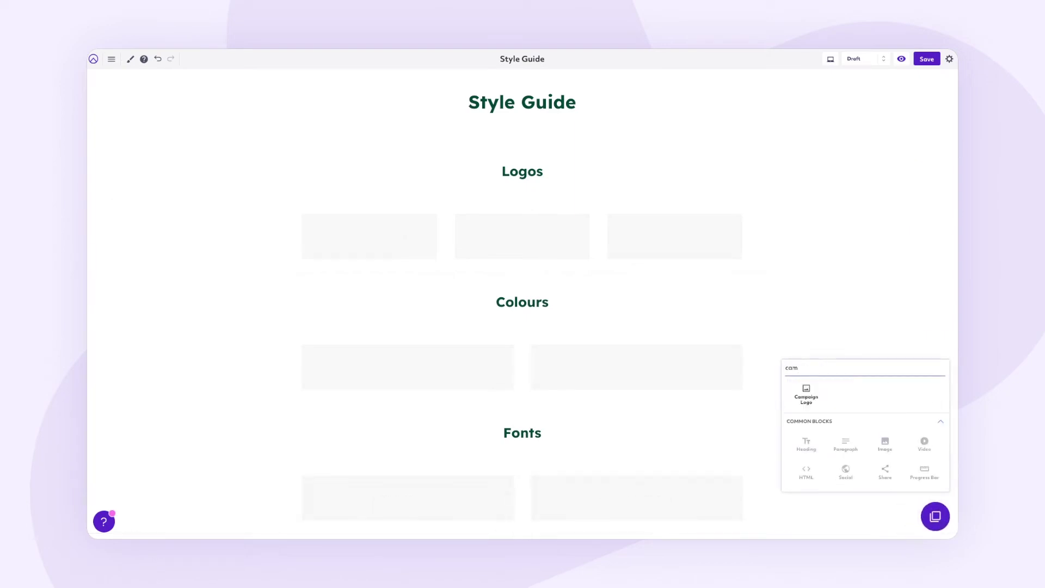
{"action": "left_click", "coordinate": [803, 395]}
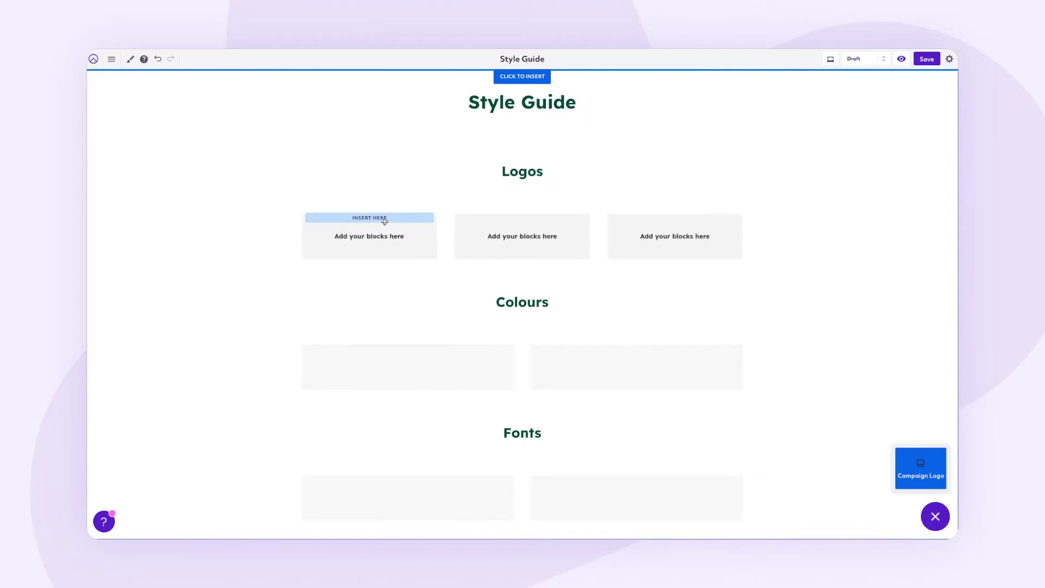
{"action": "left_click", "coordinate": [385, 222]}
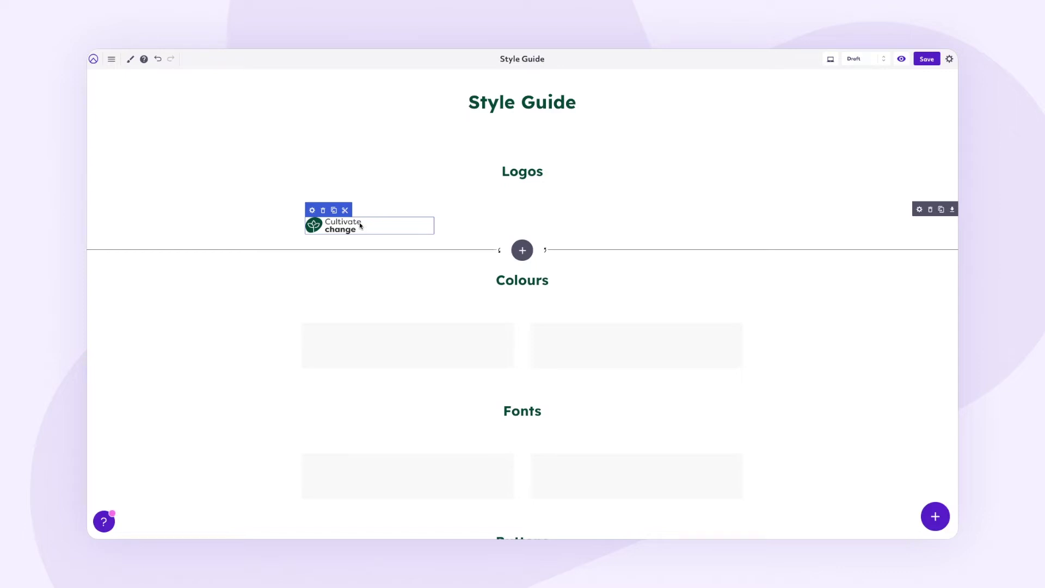
Add another Campaign Logo block to the middle column of the Logos row.
{"action": "left_click", "coordinate": [942, 518]}
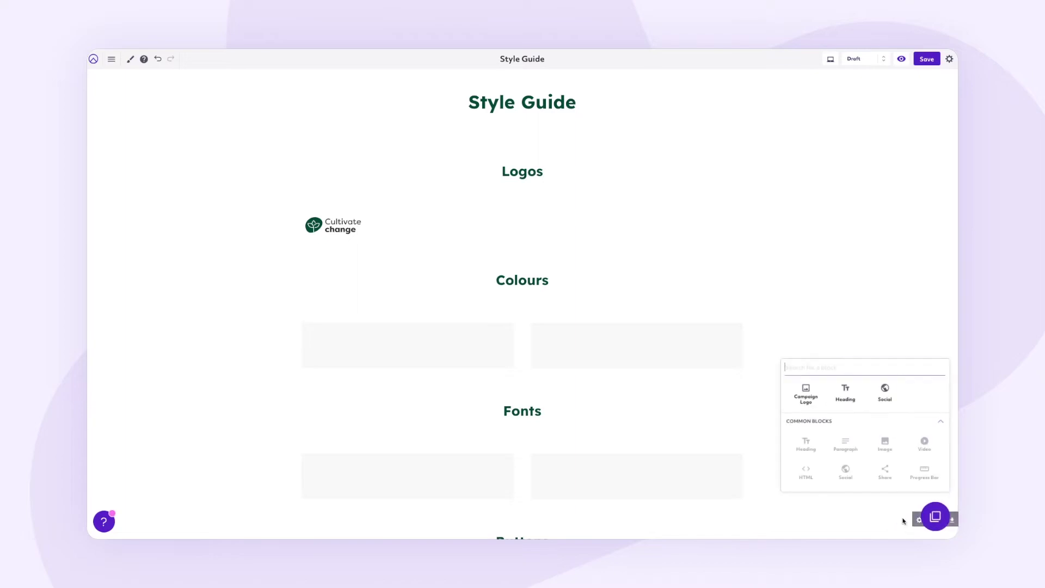
{"action": "left_click", "coordinate": [806, 393]}
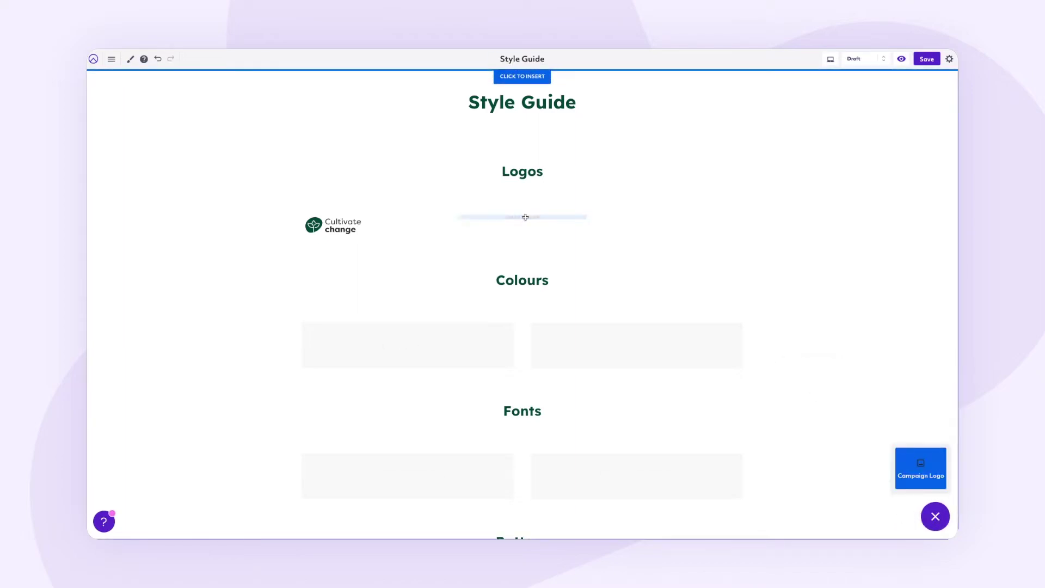
{"action": "left_click", "coordinate": [526, 217]}
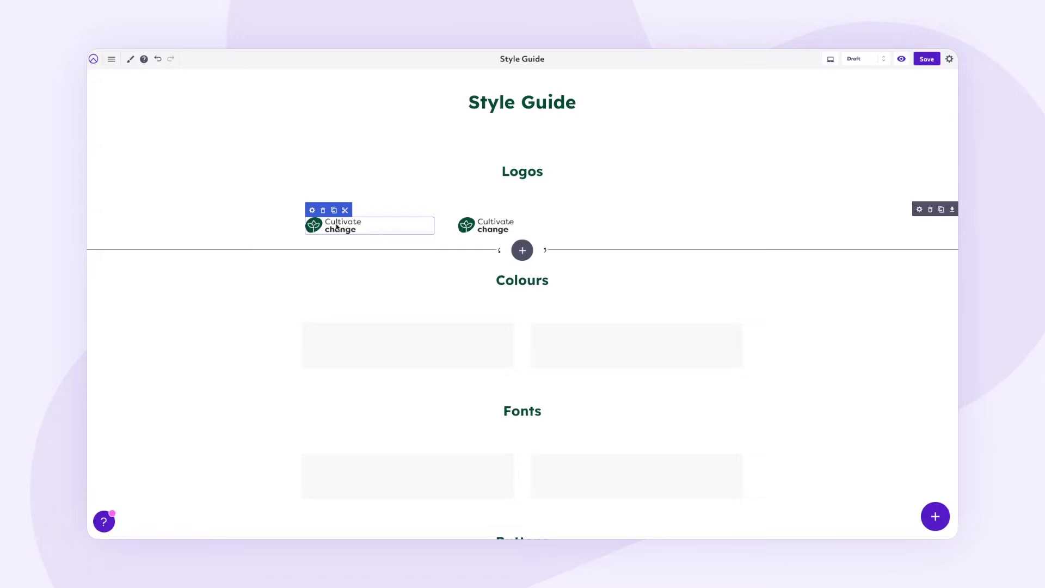
Set the padding of the first and second columns in the Logos row to 25 px each.
{"action": "left_click", "coordinate": [919, 210]}
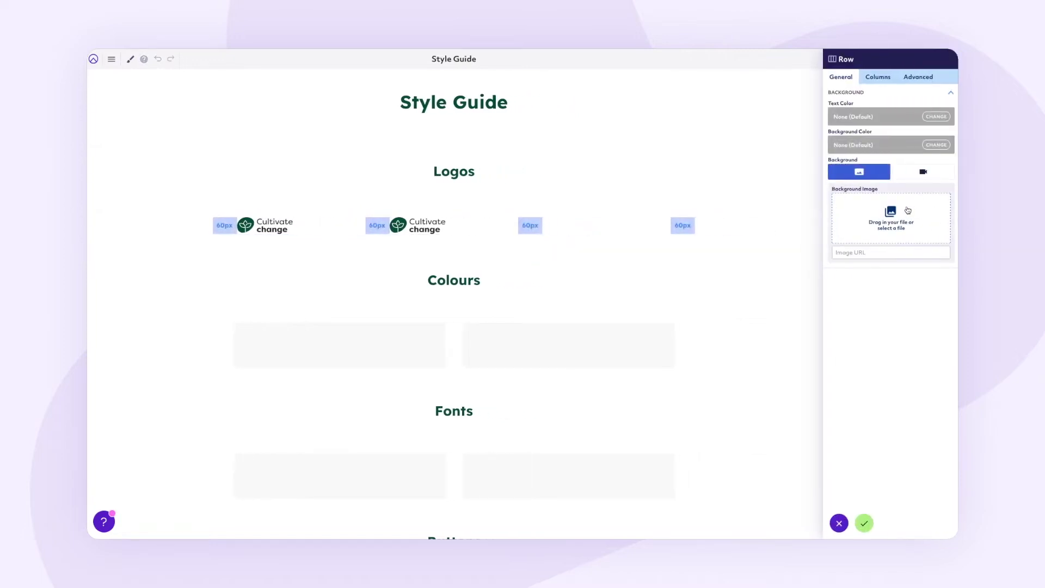
{"action": "left_click", "coordinate": [879, 77]}
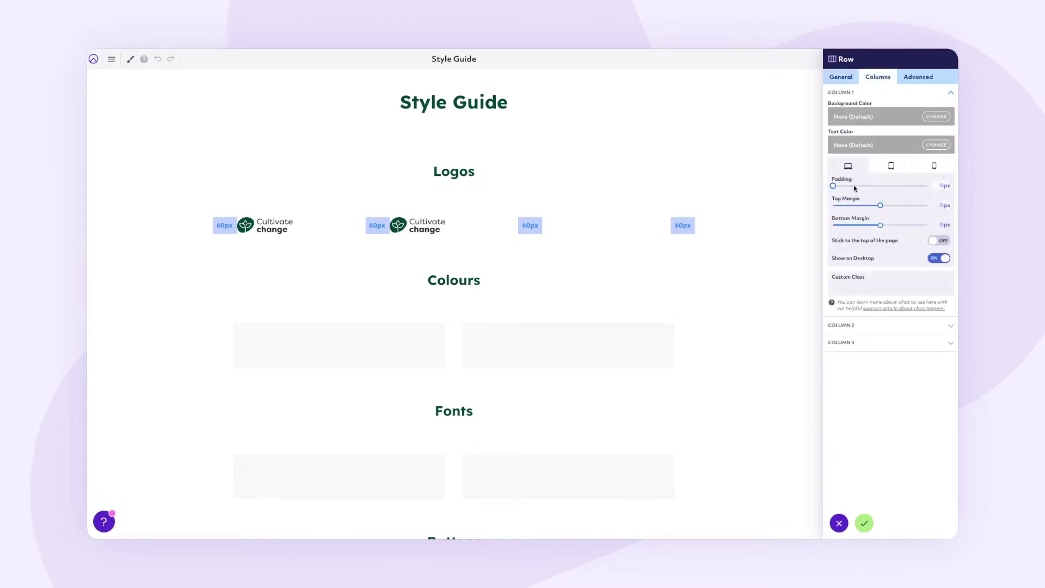
{"action": "left_click_drag", "start_coordinate": [833, 185], "coordinate": [842, 186]}
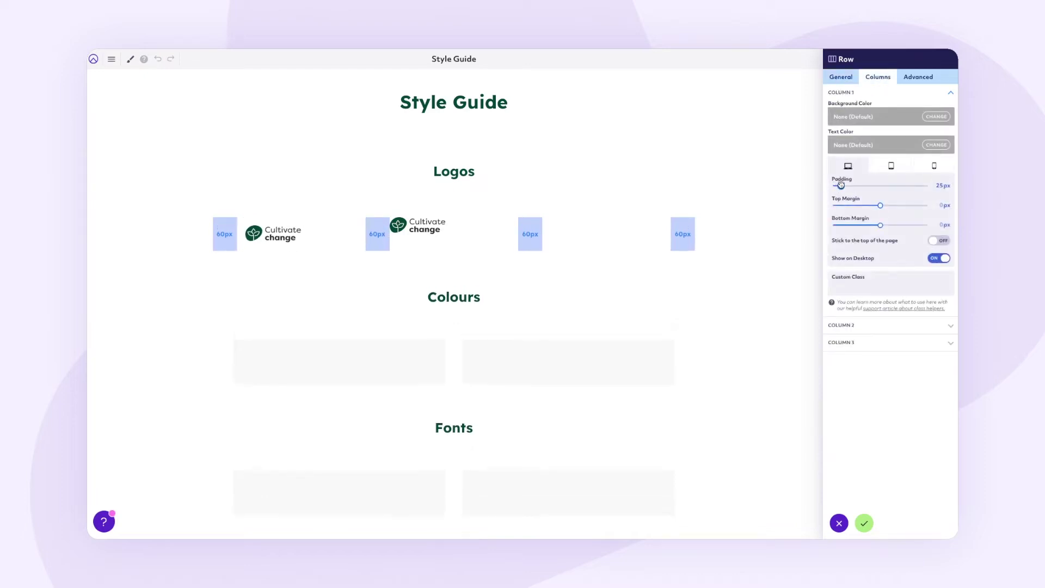
{"action": "left_click", "coordinate": [940, 185]}
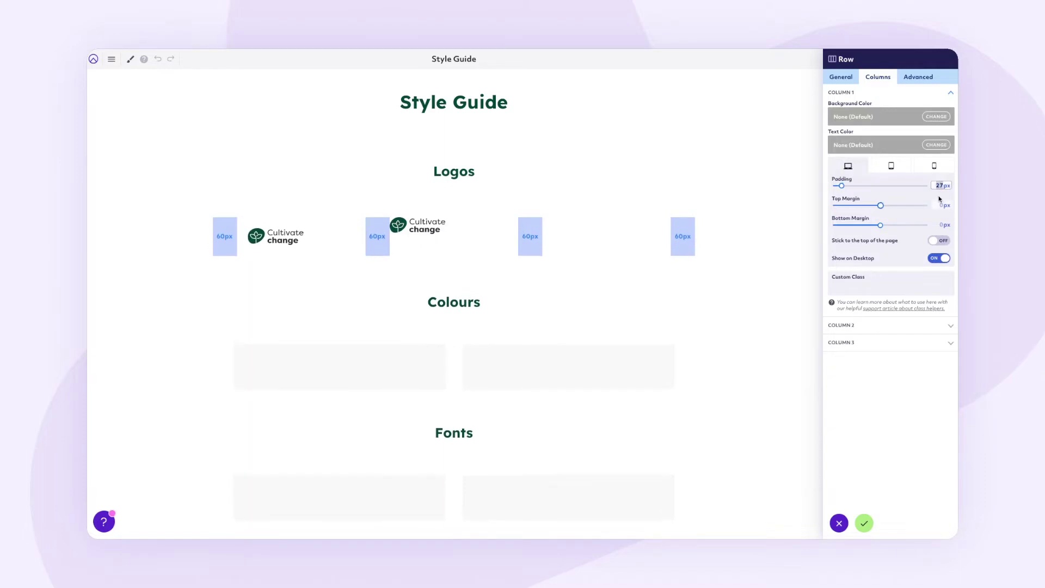
{"action": "left_click", "coordinate": [888, 326]}
{"action": "left_click", "coordinate": [936, 203]}
{"action": "key", "text": "BackSpace"}
{"action": "type", "text": "25"}
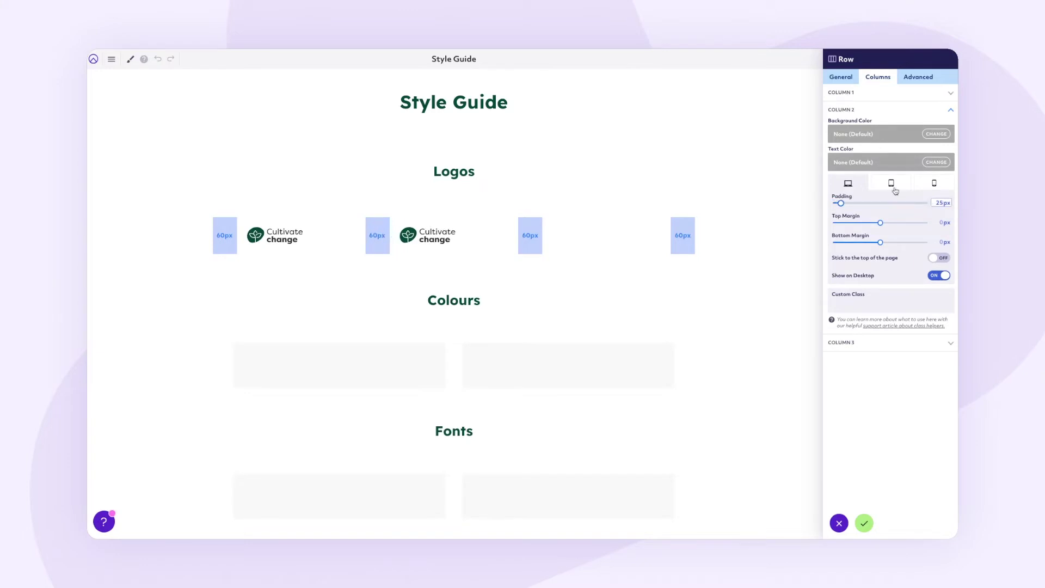
Give the second column of the Logos row a #000000 background and apply the row settings.
{"action": "left_click", "coordinate": [940, 134]}
{"action": "left_click", "coordinate": [927, 260]}
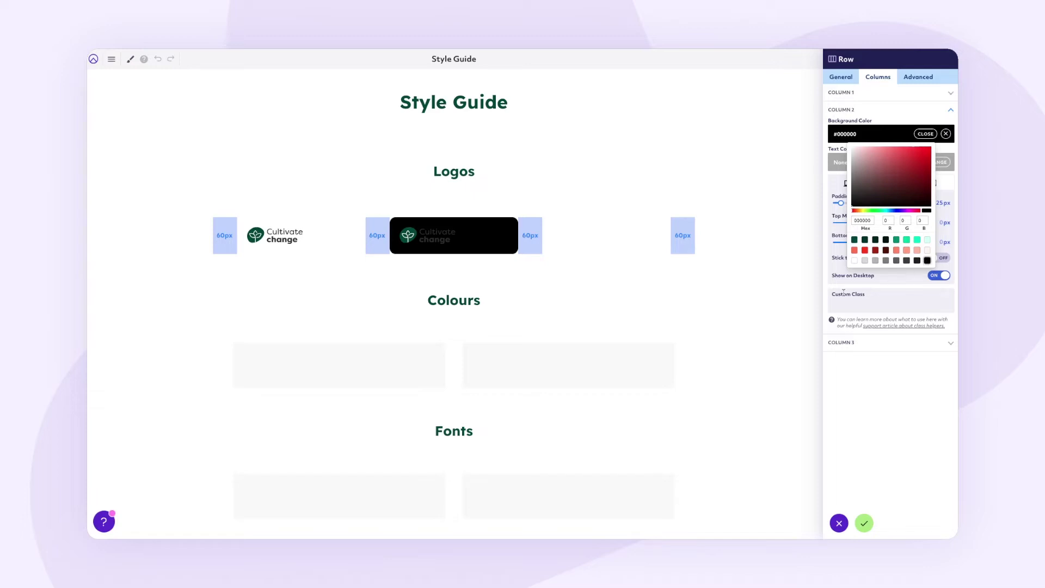
{"action": "left_click", "coordinate": [863, 525]}
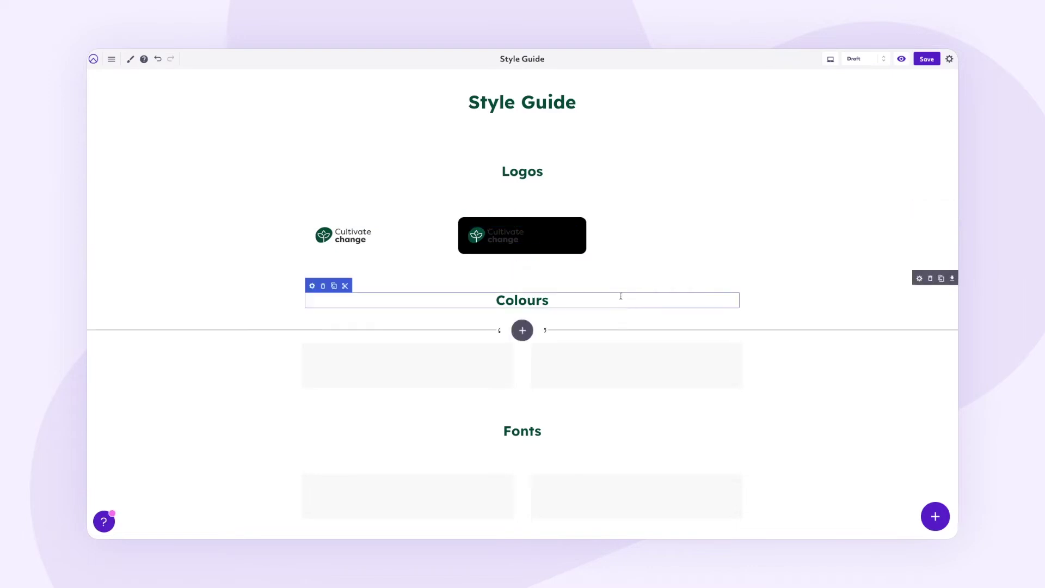
Add a Heading block to the first column of the row below the Colours heading.
{"action": "scroll", "coordinate": [623, 297], "scroll_direction": "down", "scroll_amount": 1}
{"action": "scroll", "coordinate": [622, 297], "scroll_direction": "down", "scroll_amount": 1}
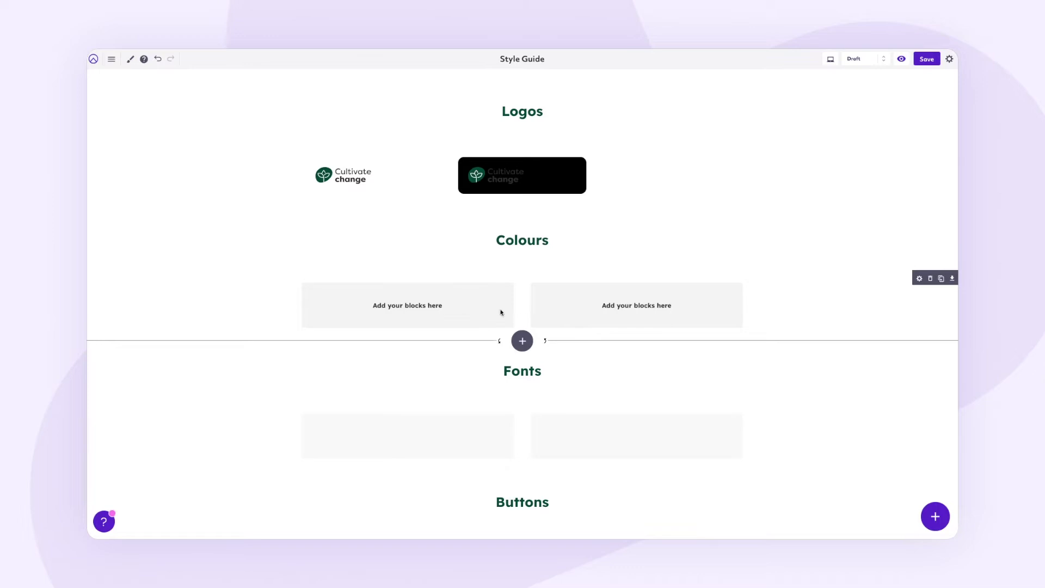
{"action": "left_click", "coordinate": [939, 517]}
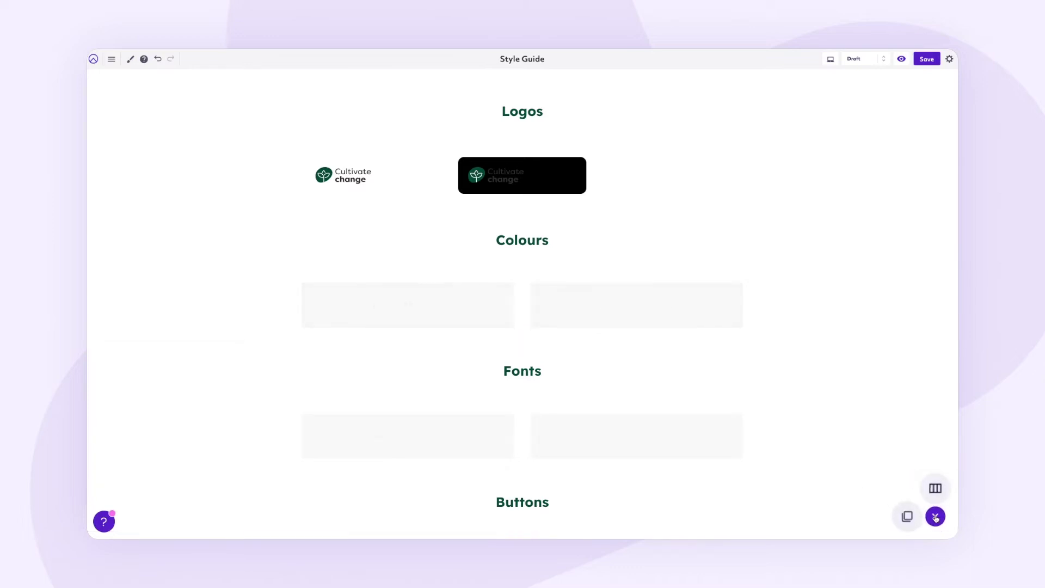
{"action": "left_click", "coordinate": [909, 517]}
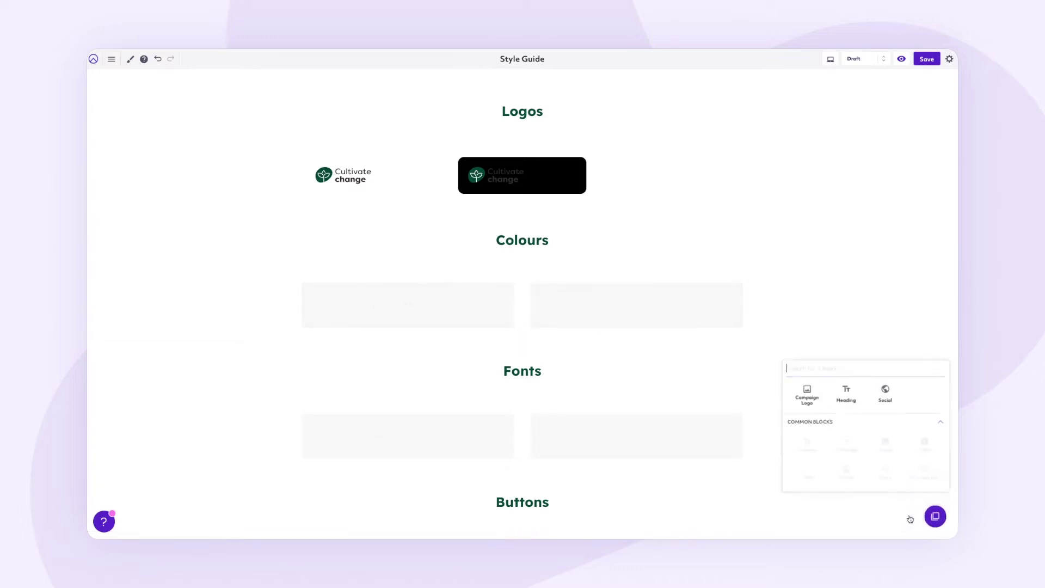
{"action": "left_click", "coordinate": [804, 443]}
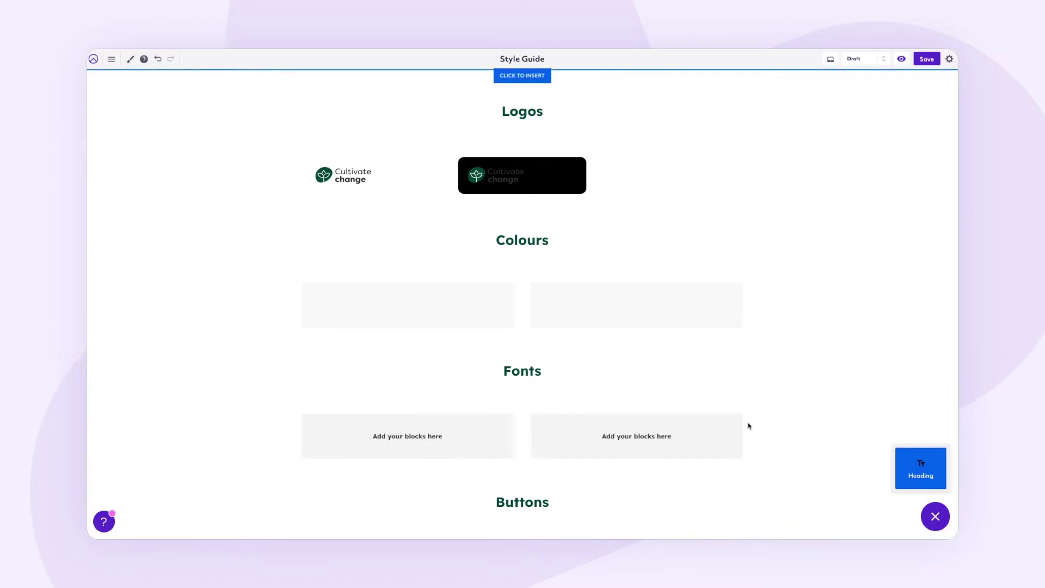
{"action": "left_click", "coordinate": [392, 286]}
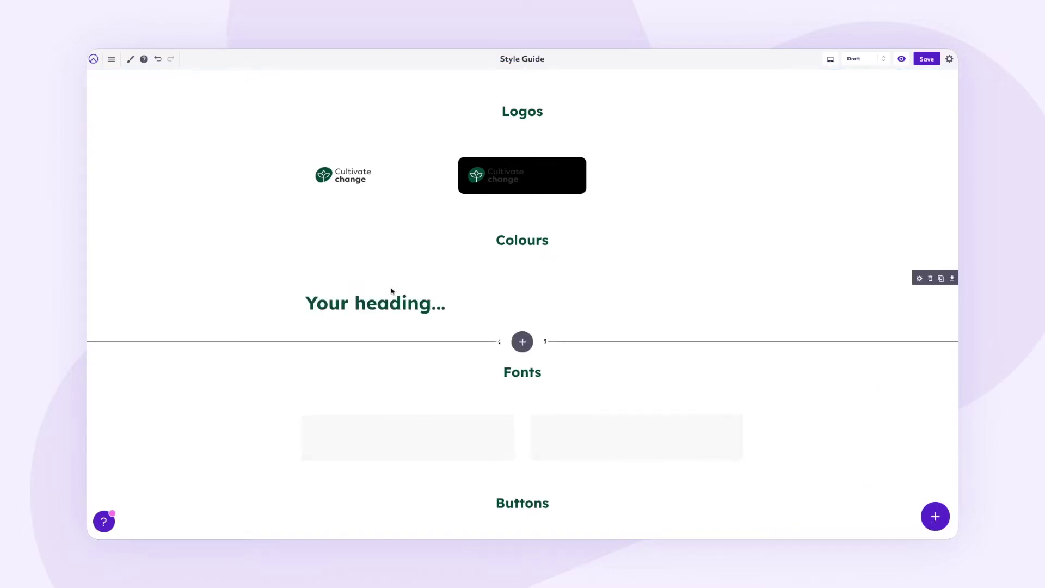
Set the new heading in the Colours row to size 5, retitle it "#000000" and apply its block settings.
{"action": "left_click", "coordinate": [312, 286]}
{"action": "left_click", "coordinate": [921, 119]}
{"action": "mouse_move", "coordinate": [264, 295]}
{"action": "left_click_drag", "start_coordinate": [238, 295], "coordinate": [308, 295]}
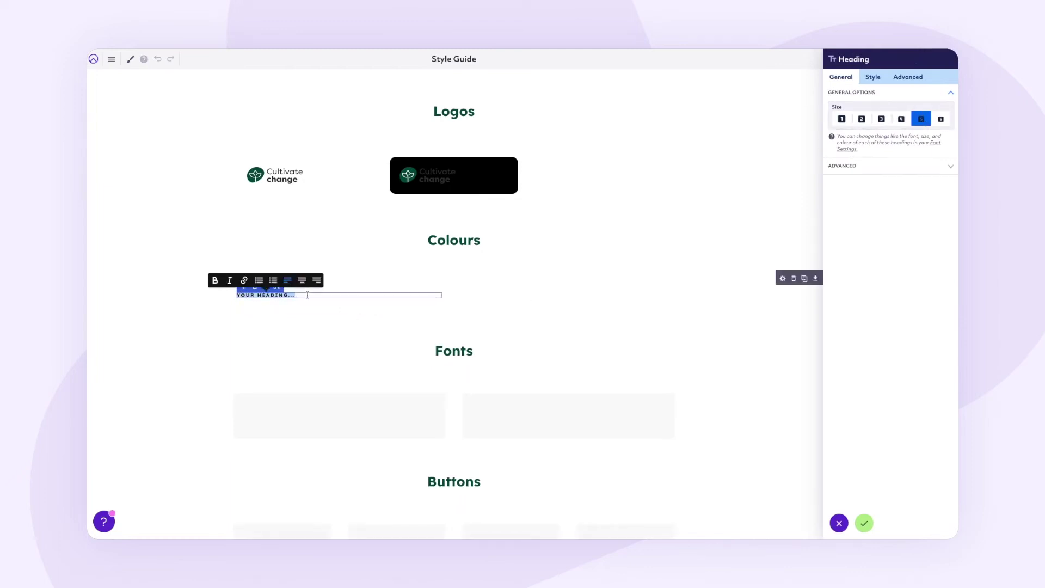
{"action": "type", "text": "#000000"}
{"action": "left_click", "coordinate": [325, 320]}
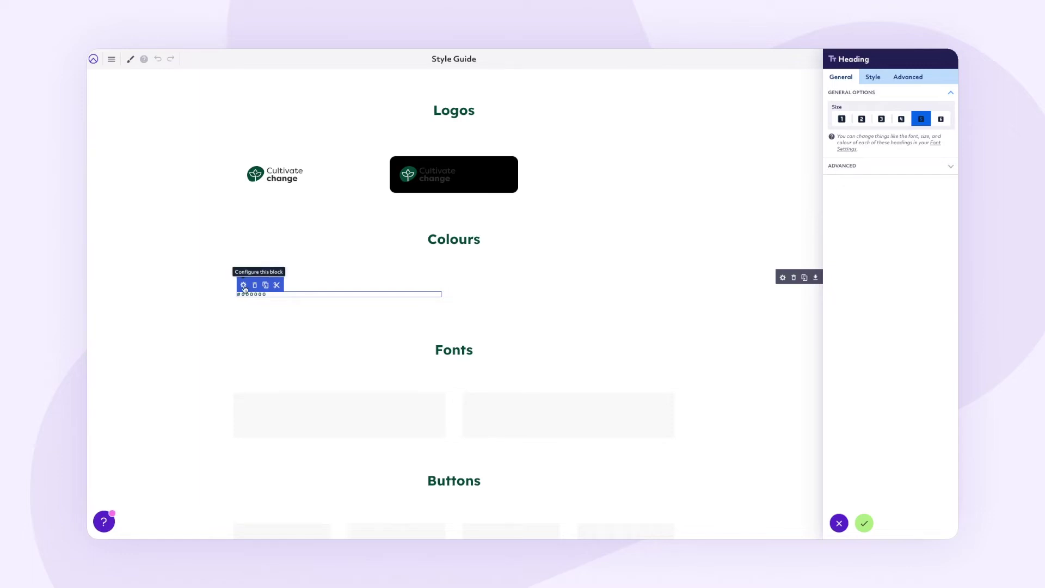
{"action": "left_click", "coordinate": [243, 285]}
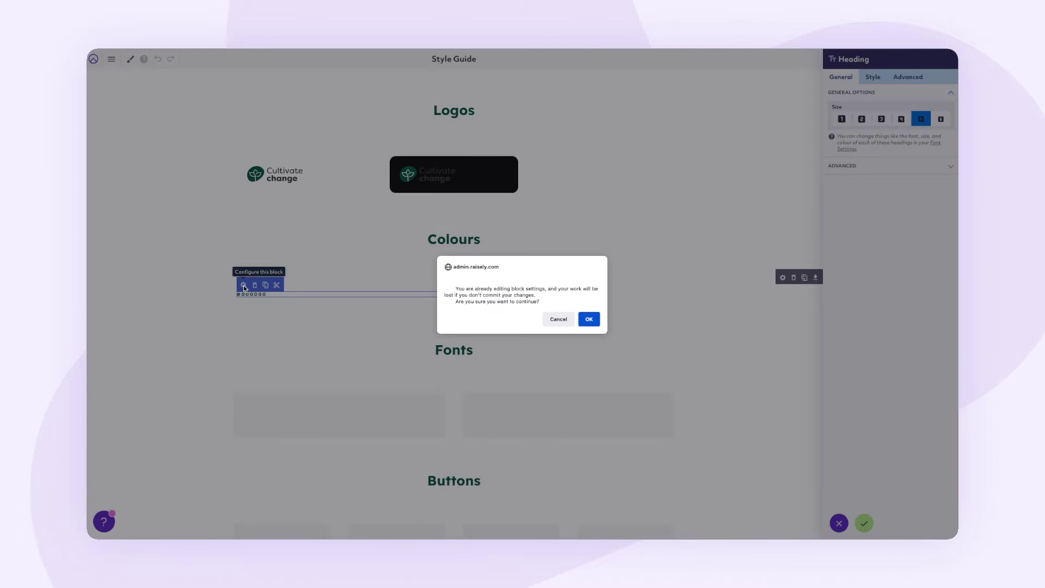
{"action": "left_click", "coordinate": [559, 319]}
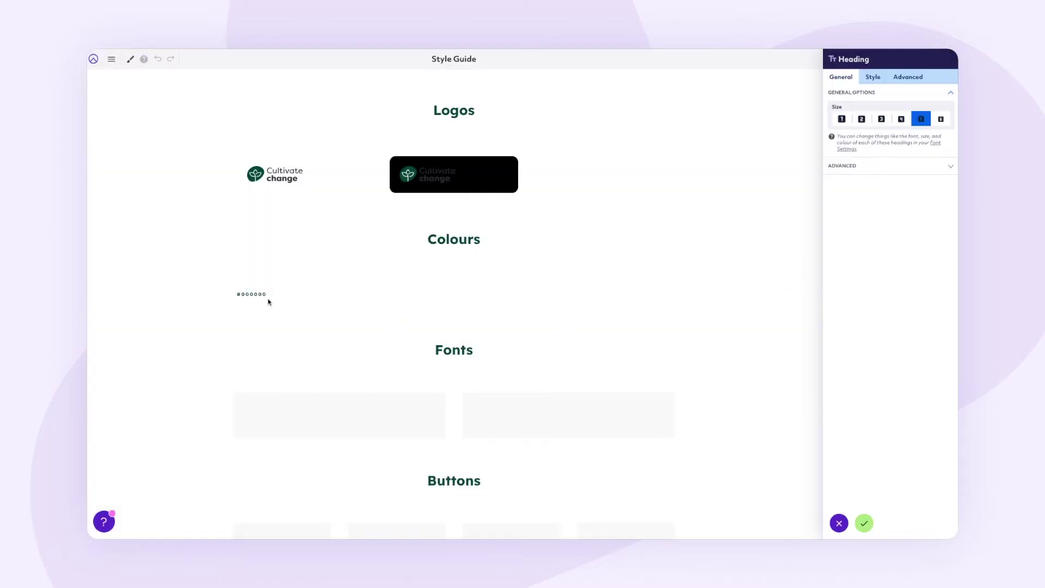
{"action": "left_click", "coordinate": [865, 523]}
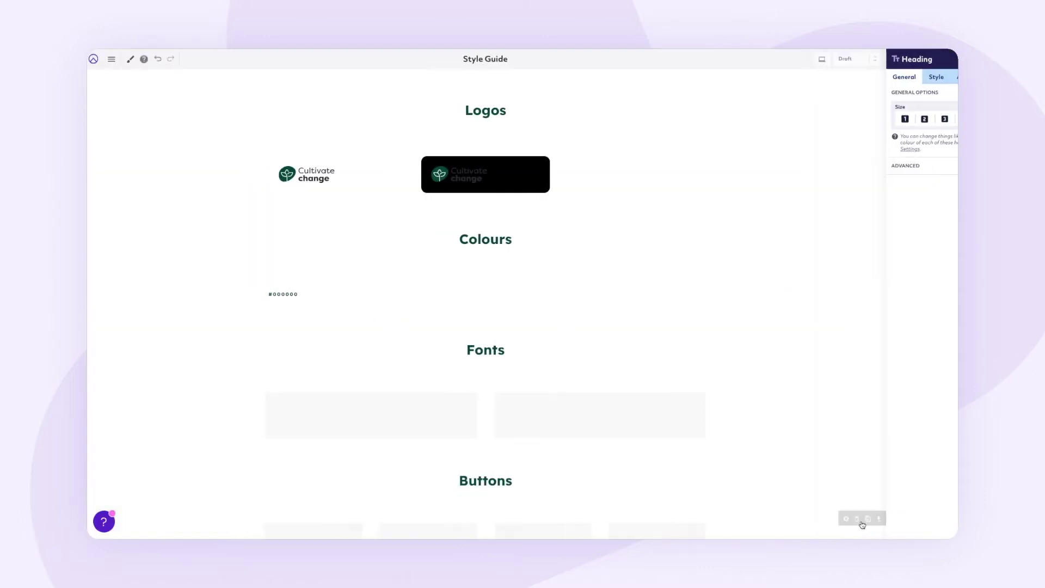
Reopen the settings of the "#000000" heading block and set its padding to 15 px.
{"action": "mouse_move", "coordinate": [313, 294]}
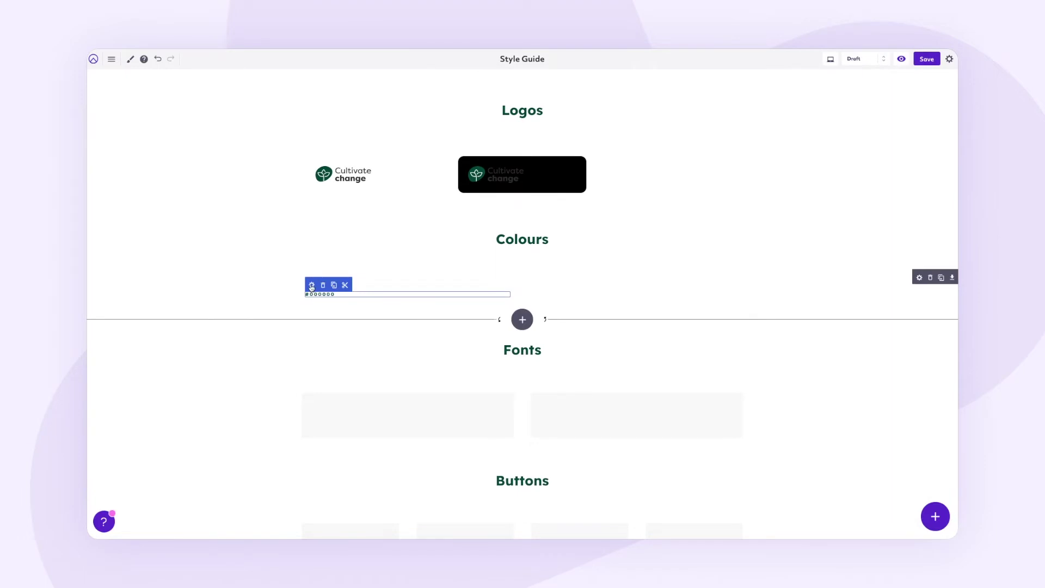
{"action": "left_click", "coordinate": [312, 285]}
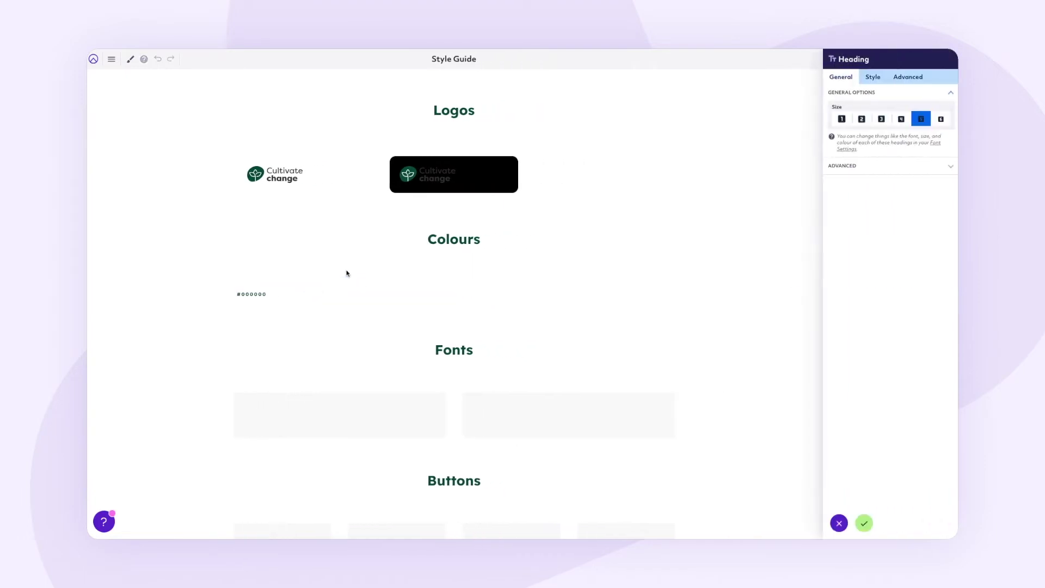
{"action": "left_click", "coordinate": [872, 79]}
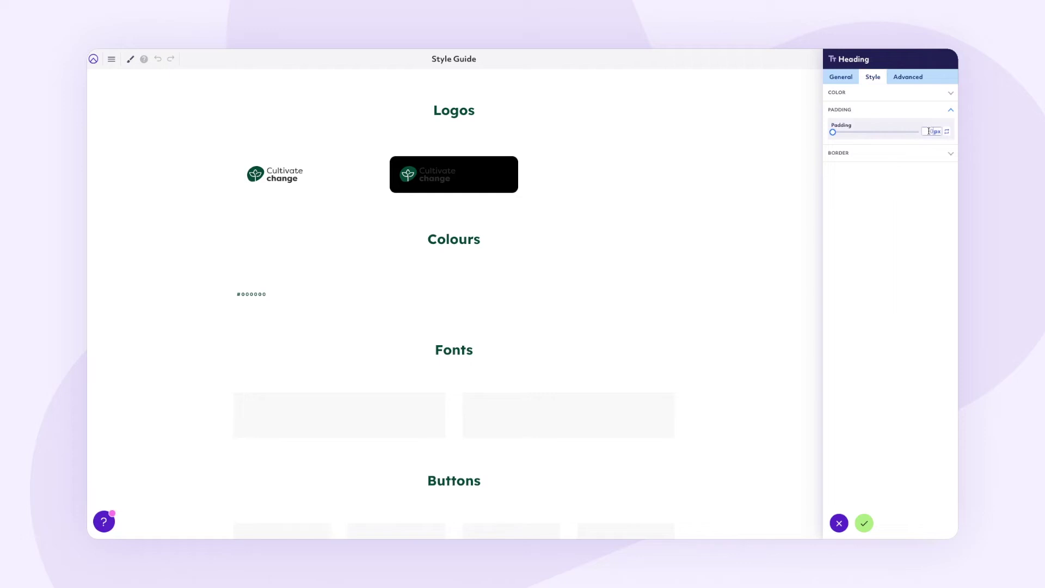
{"action": "type", "text": "5"}
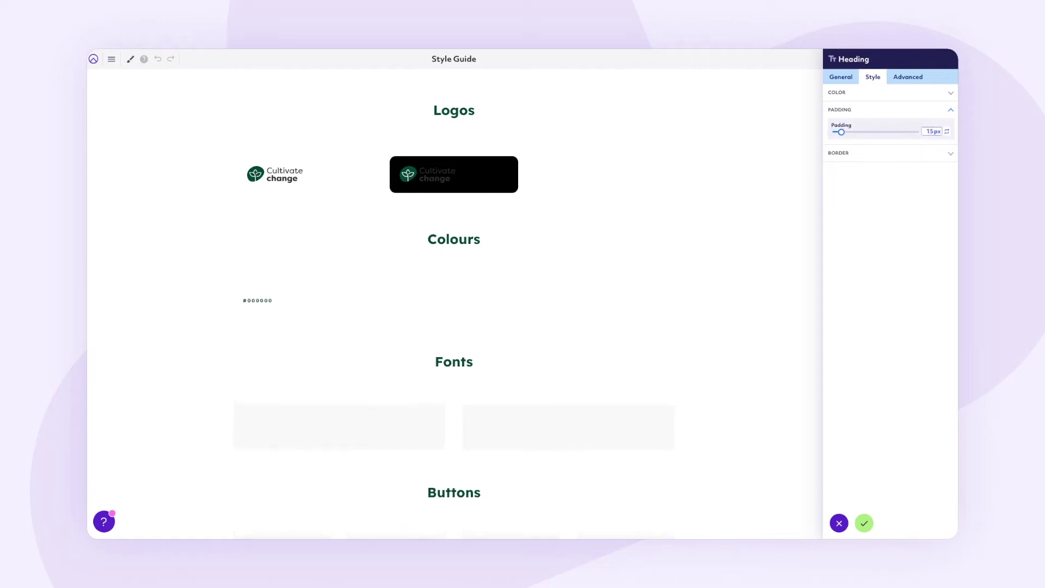
Set the background colour of the "#000000" heading in the Colours row to the primary green.
{"action": "left_click", "coordinate": [850, 92]}
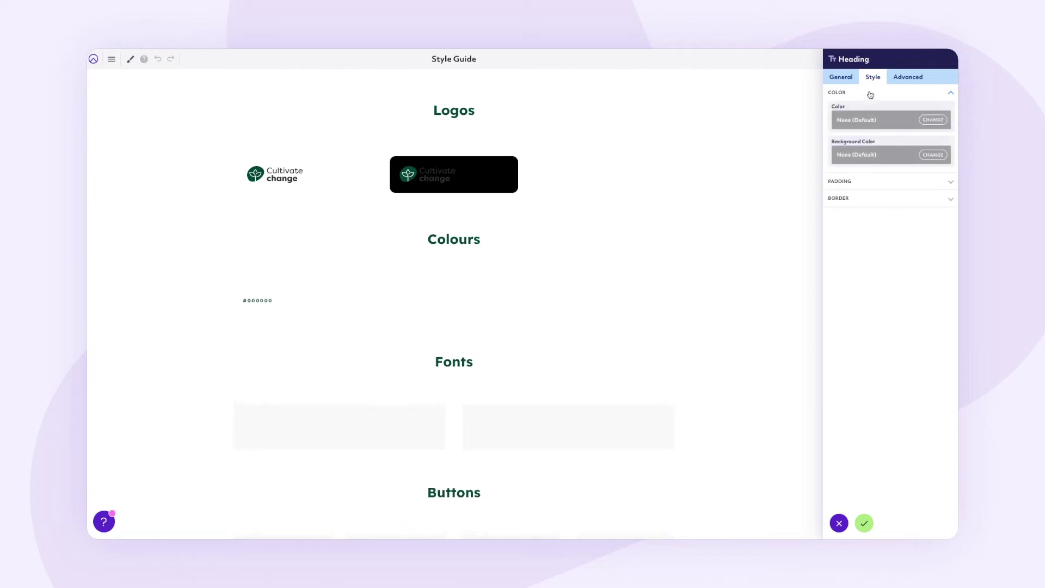
{"action": "left_click", "coordinate": [927, 156]}
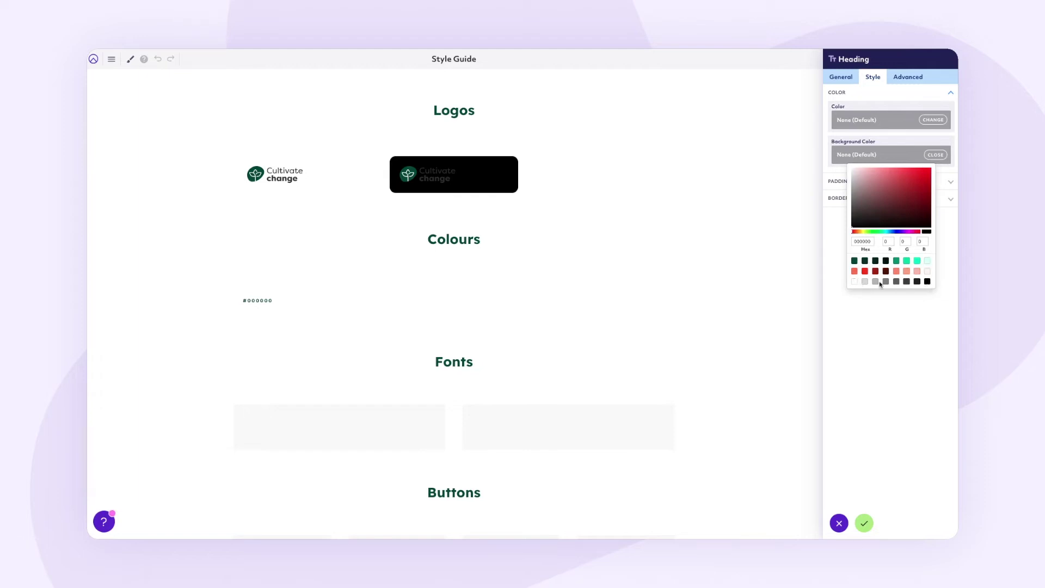
{"action": "left_click", "coordinate": [855, 262]}
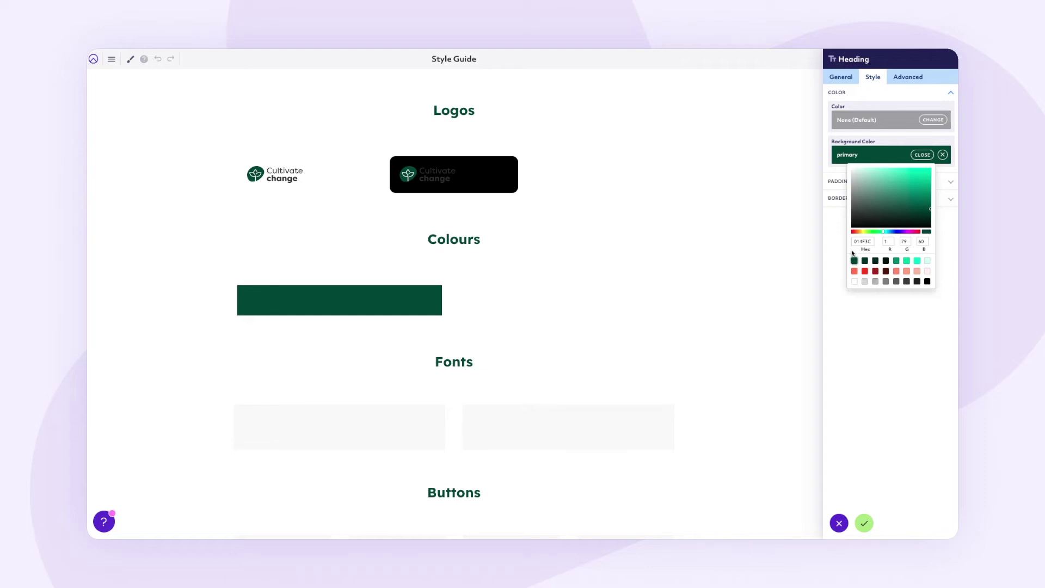
{"action": "left_click", "coordinate": [854, 118]}
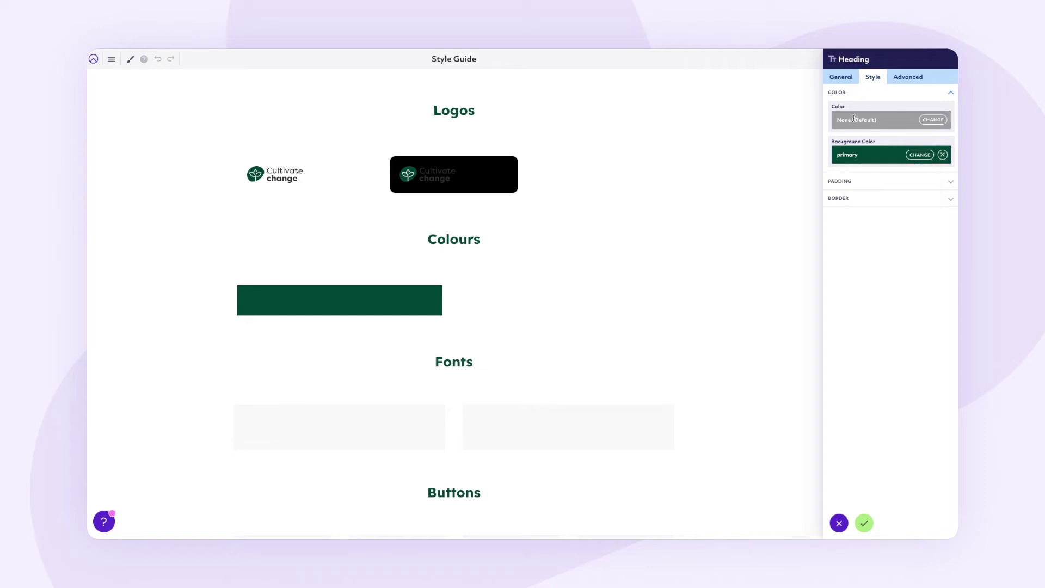
Set the text colour of the "#000000" heading to #ffffff and apply its block settings.
{"action": "left_click", "coordinate": [933, 120]}
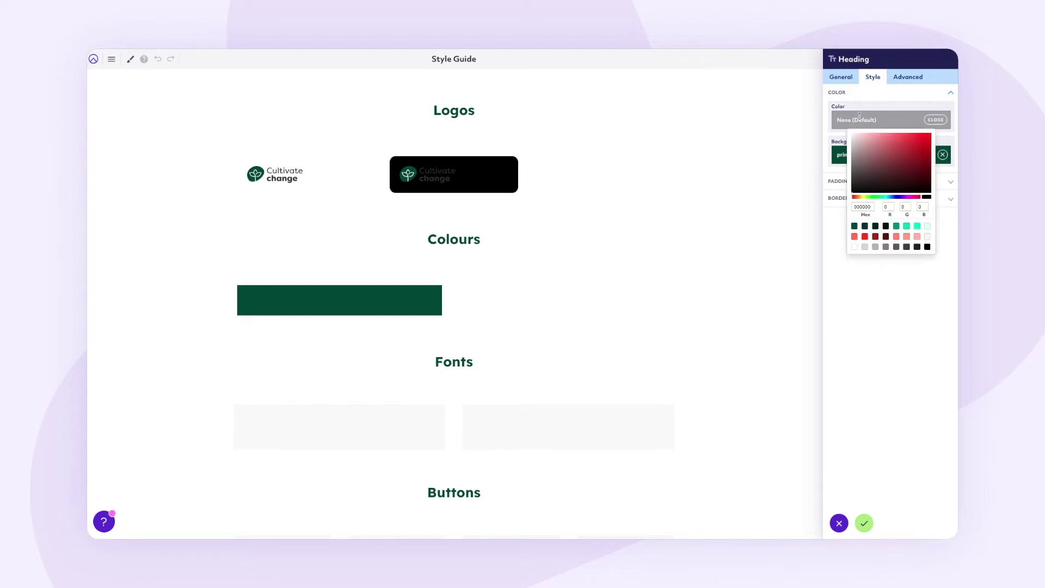
{"action": "left_click", "coordinate": [854, 248]}
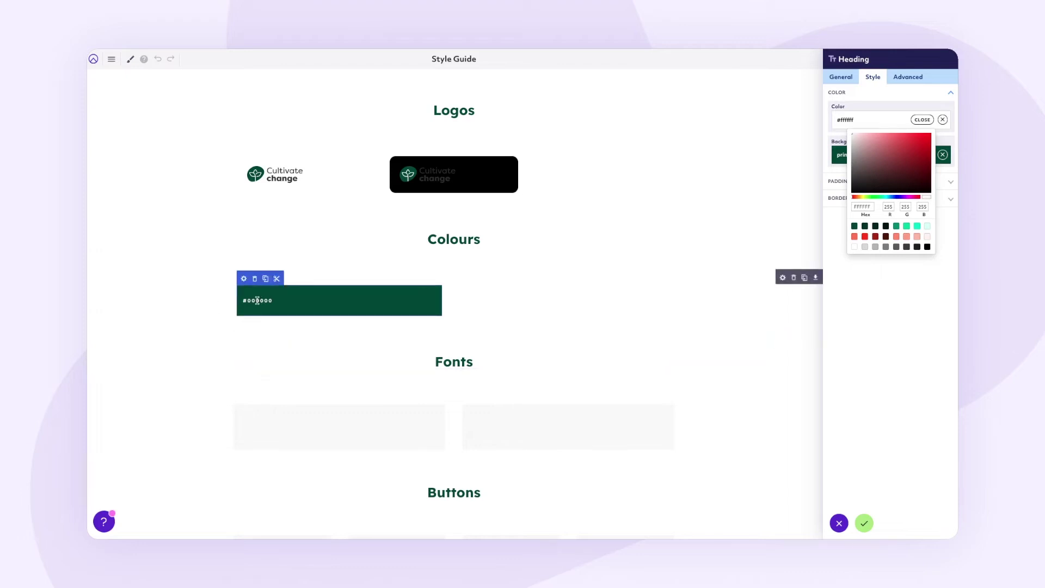
{"action": "left_click", "coordinate": [925, 120]}
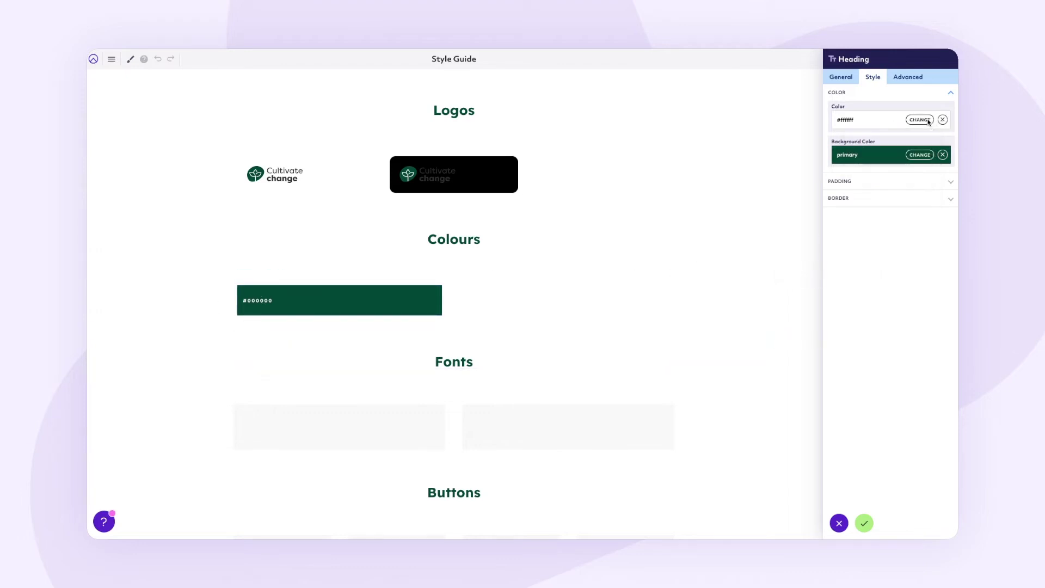
{"action": "left_click", "coordinate": [864, 524]}
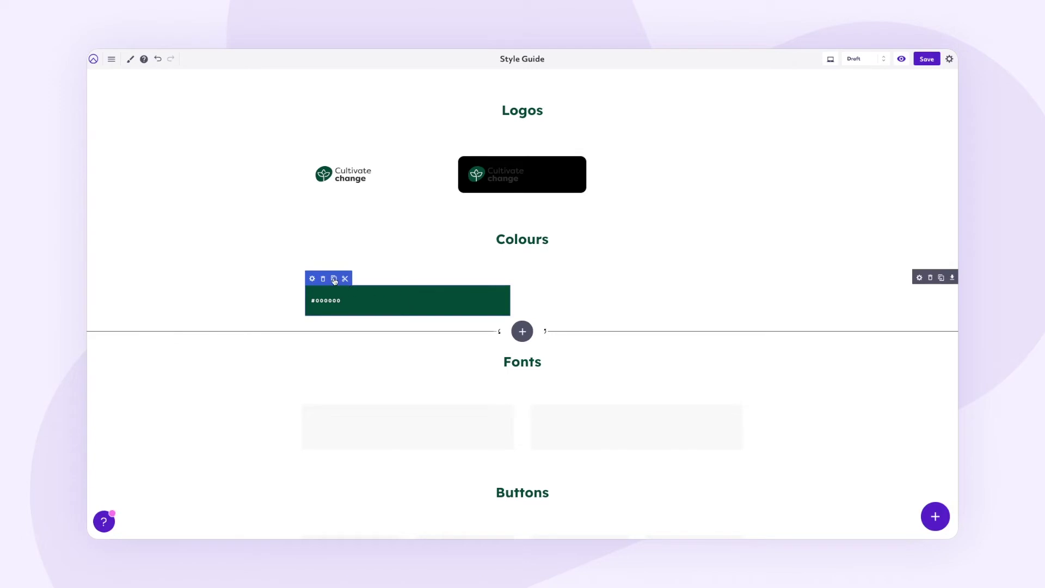
Clone the green swatch into the second column of the Colours row and give the copy the secondary background colour.
{"action": "left_click_drag", "start_coordinate": [334, 280], "coordinate": [583, 287]}
{"action": "left_click", "coordinate": [541, 279]}
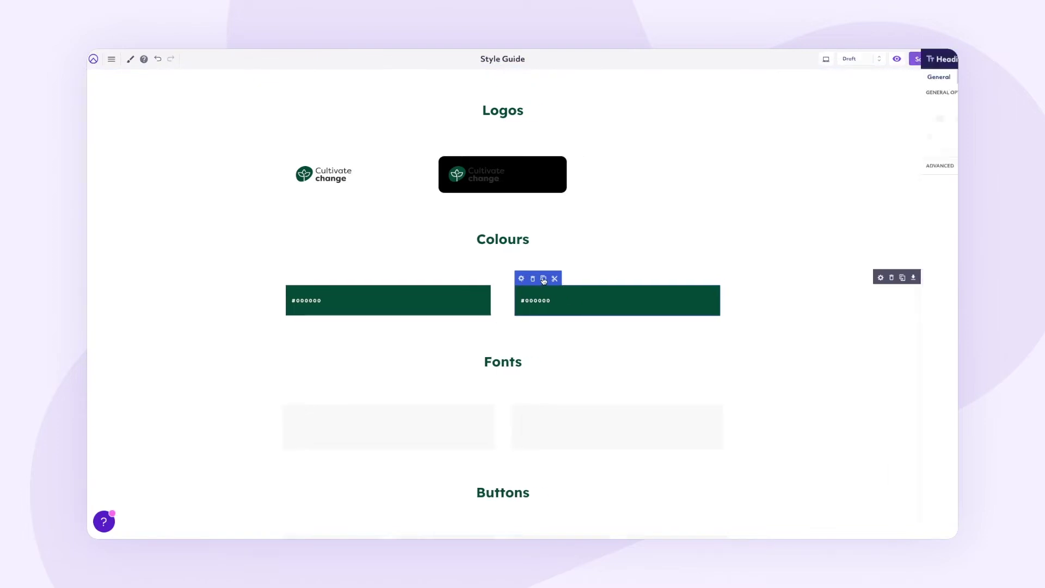
{"action": "left_click", "coordinate": [873, 77]}
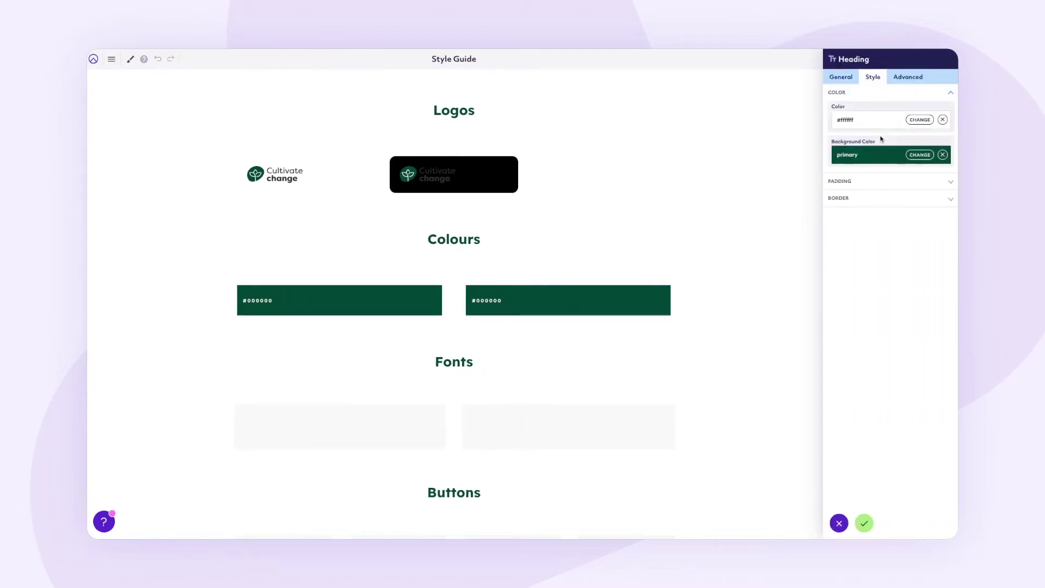
{"action": "left_click", "coordinate": [922, 155]}
{"action": "left_click", "coordinate": [854, 271]}
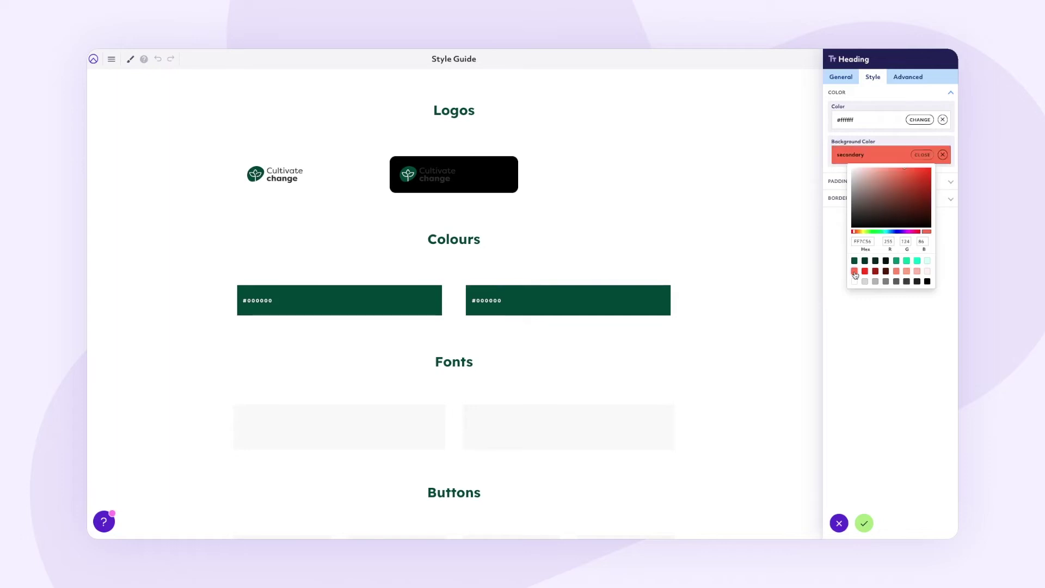
{"action": "left_click", "coordinate": [864, 523]}
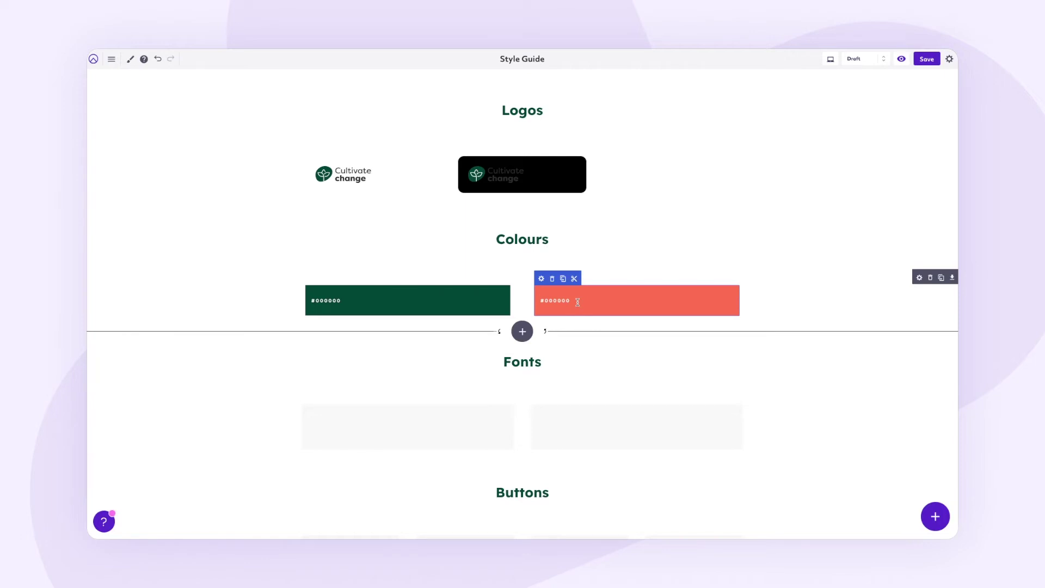
Set the green swatch's bottom margin on desktop to 5 px and apply its block settings.
{"action": "mouse_move", "coordinate": [378, 294]}
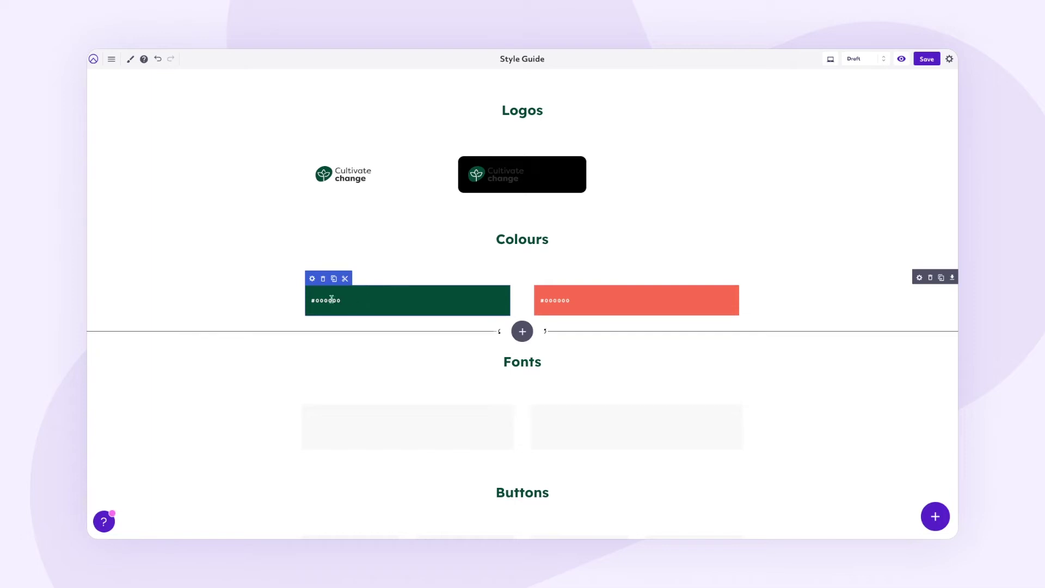
{"action": "left_click", "coordinate": [314, 280]}
{"action": "left_click", "coordinate": [881, 81]}
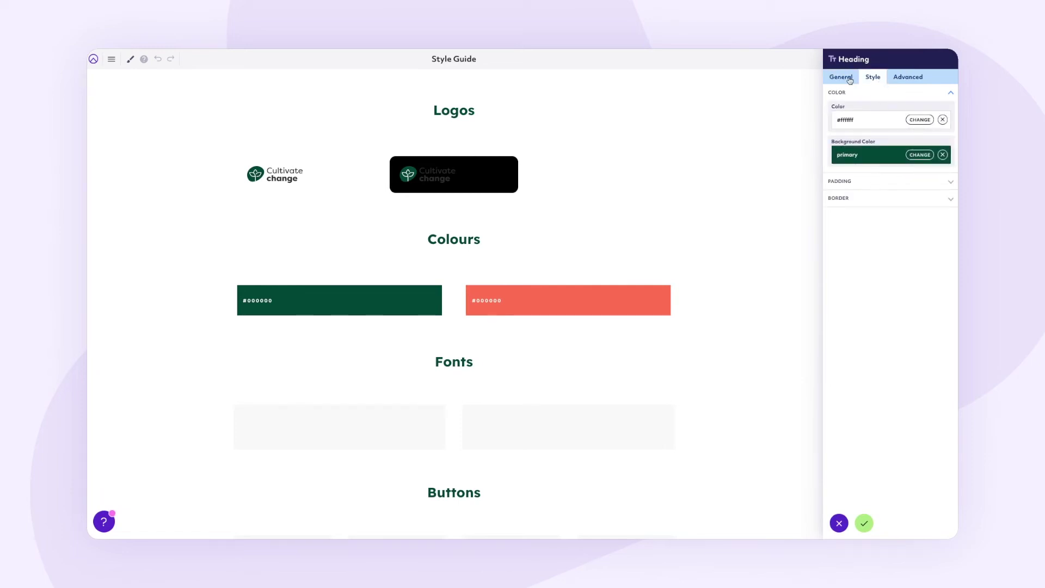
{"action": "left_click", "coordinate": [870, 183]}
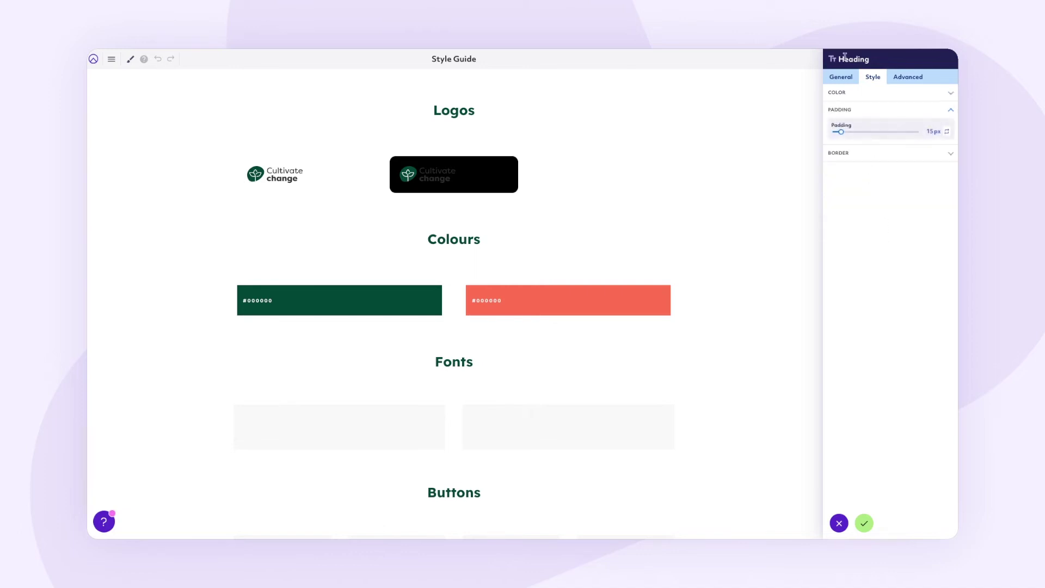
{"action": "left_click", "coordinate": [841, 77]}
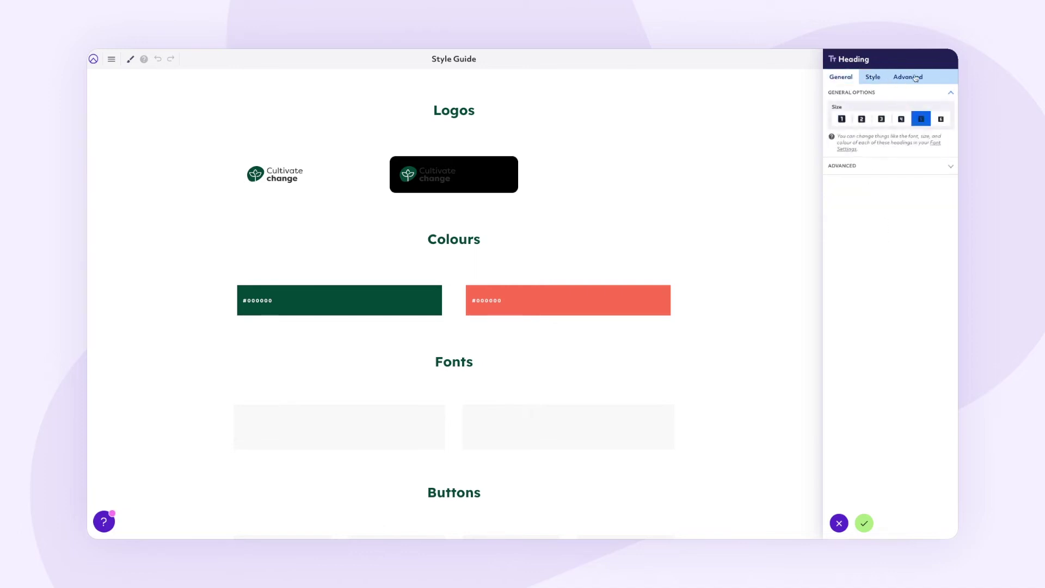
{"action": "left_click", "coordinate": [916, 78]}
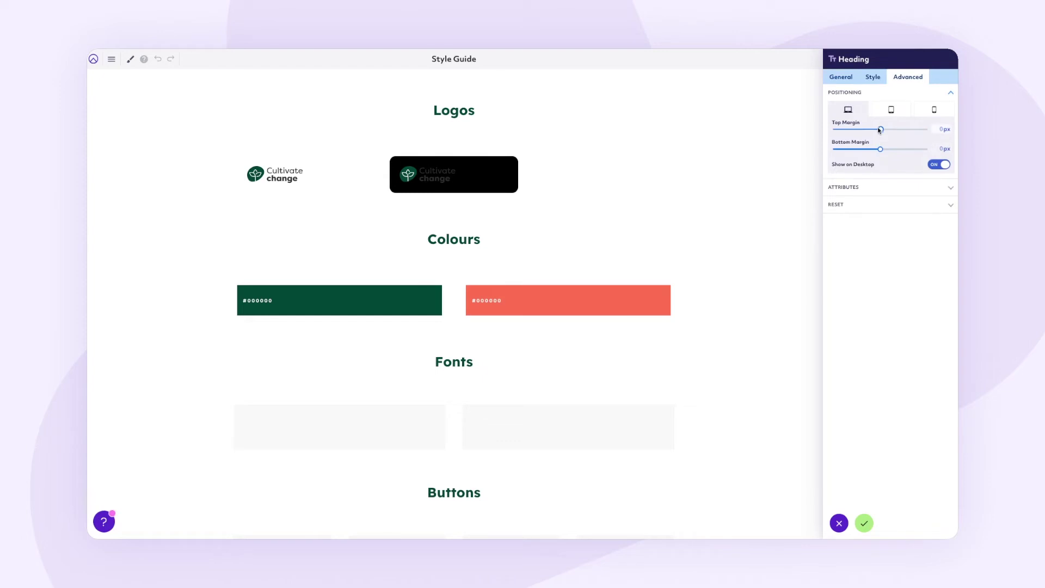
{"action": "left_click_drag", "start_coordinate": [881, 149], "coordinate": [883, 149]}
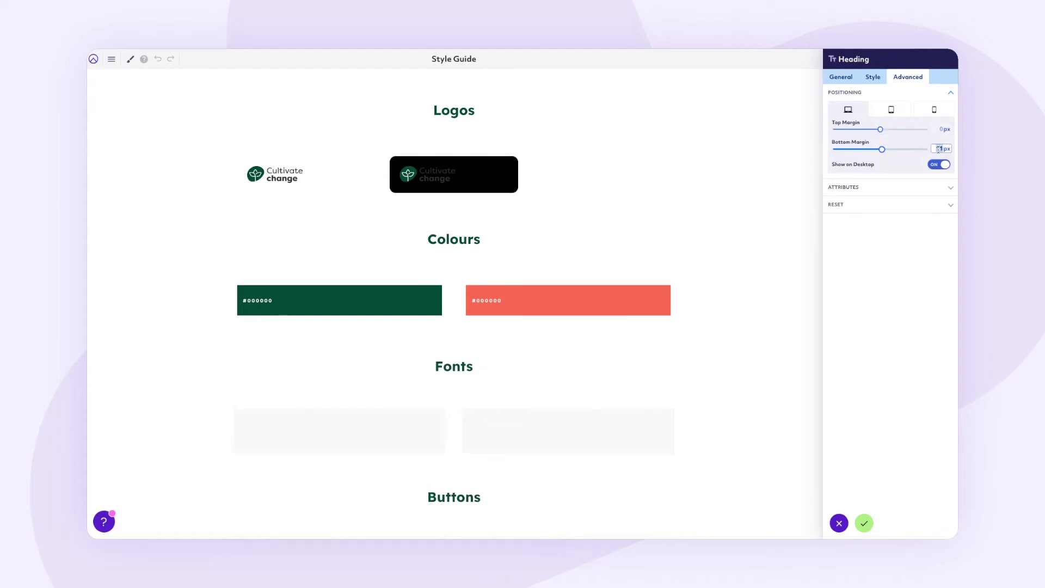
{"action": "type", "text": "5"}
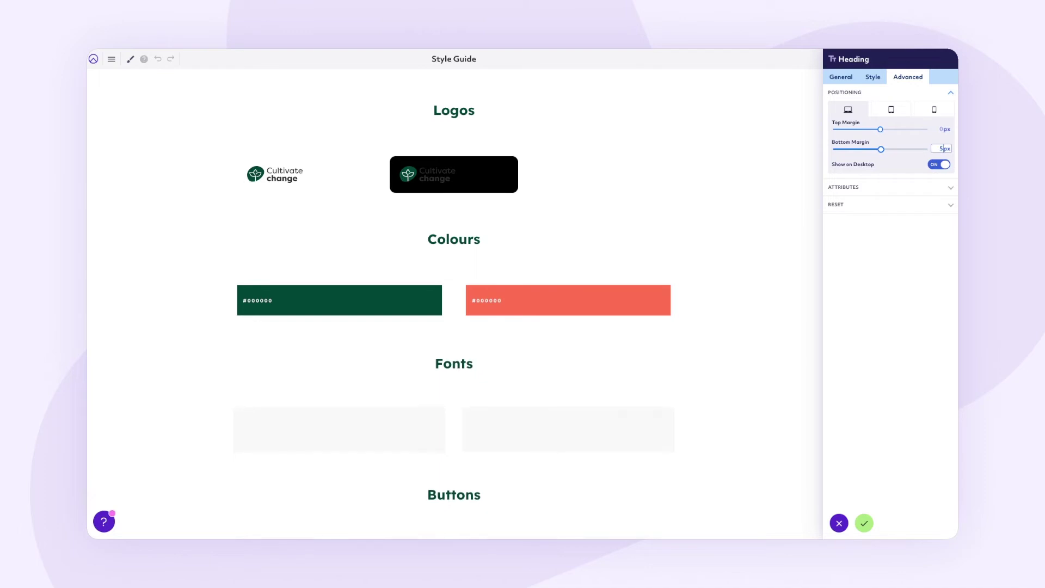
{"action": "left_click", "coordinate": [865, 524]}
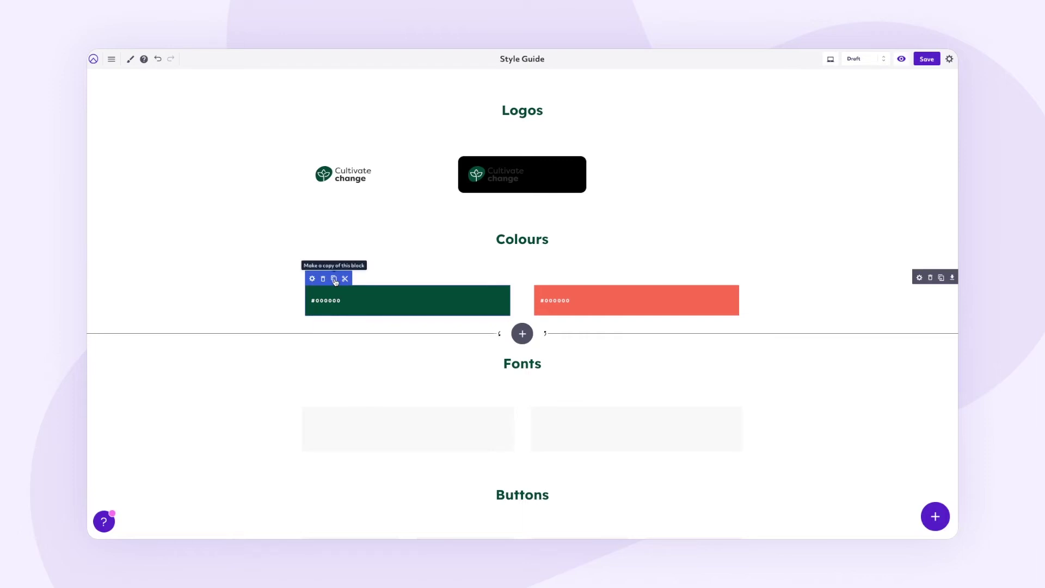
Clone the green swatch six times, stacking the copies beneath it in the first column of the Colours row.
{"action": "left_click", "coordinate": [334, 279]}
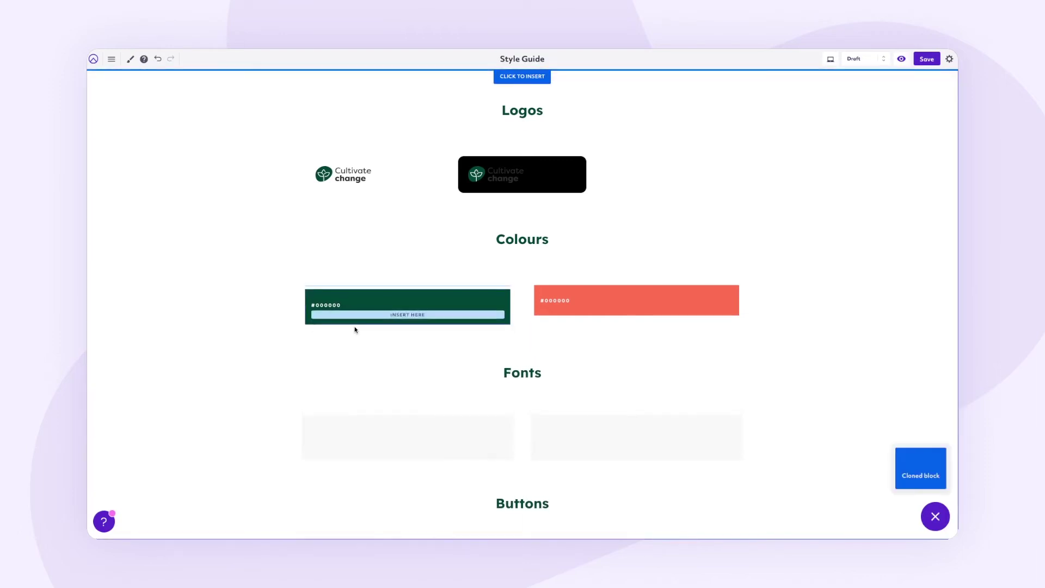
{"action": "left_click", "coordinate": [366, 314]}
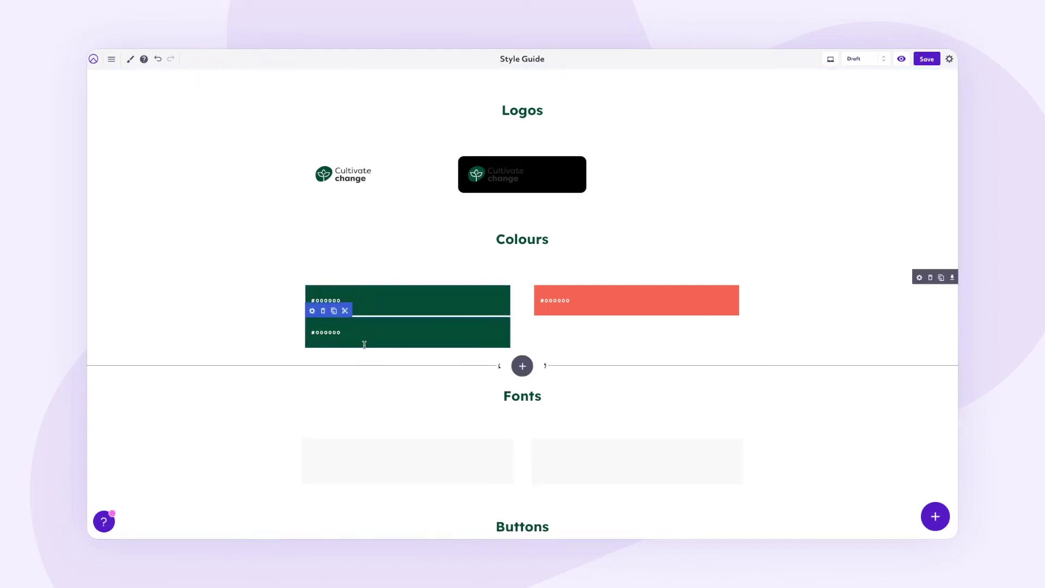
{"action": "mouse_move", "coordinate": [414, 320]}
{"action": "left_click", "coordinate": [334, 311]}
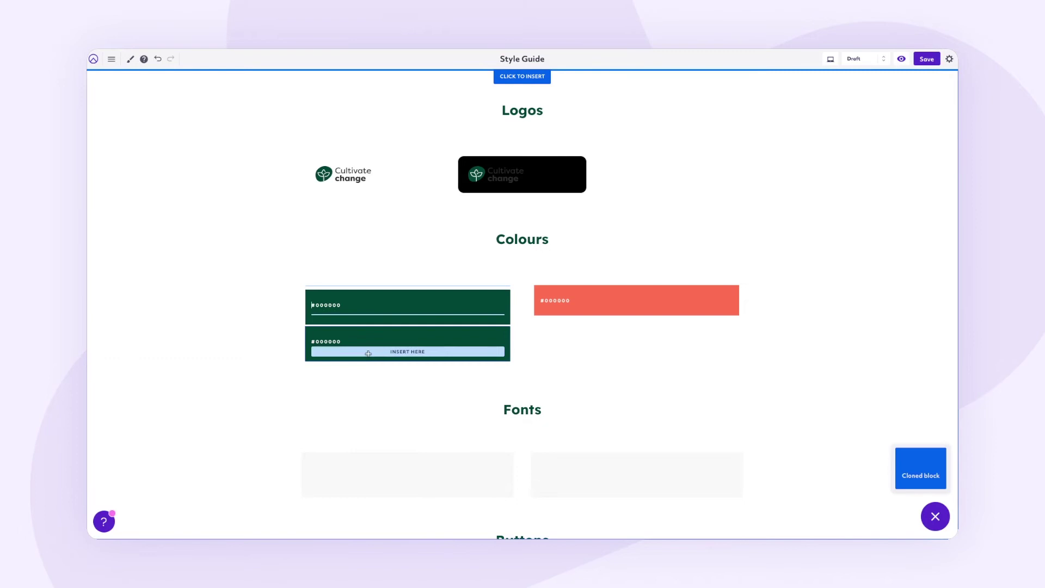
{"action": "left_click", "coordinate": [334, 348]}
{"action": "left_click", "coordinate": [334, 343]}
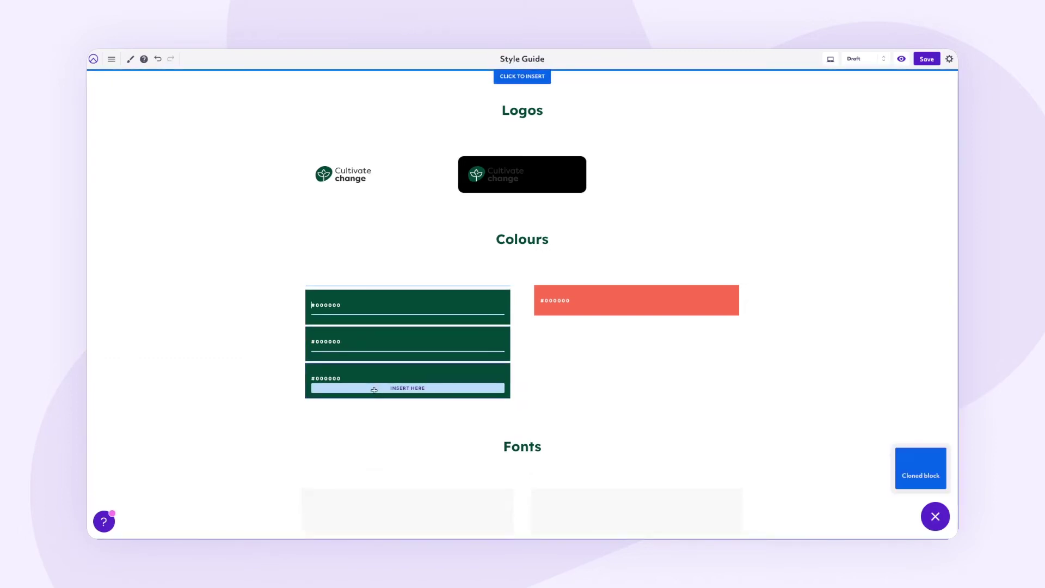
{"action": "left_click", "coordinate": [334, 385]}
{"action": "left_click", "coordinate": [332, 375]}
{"action": "left_click", "coordinate": [382, 430]}
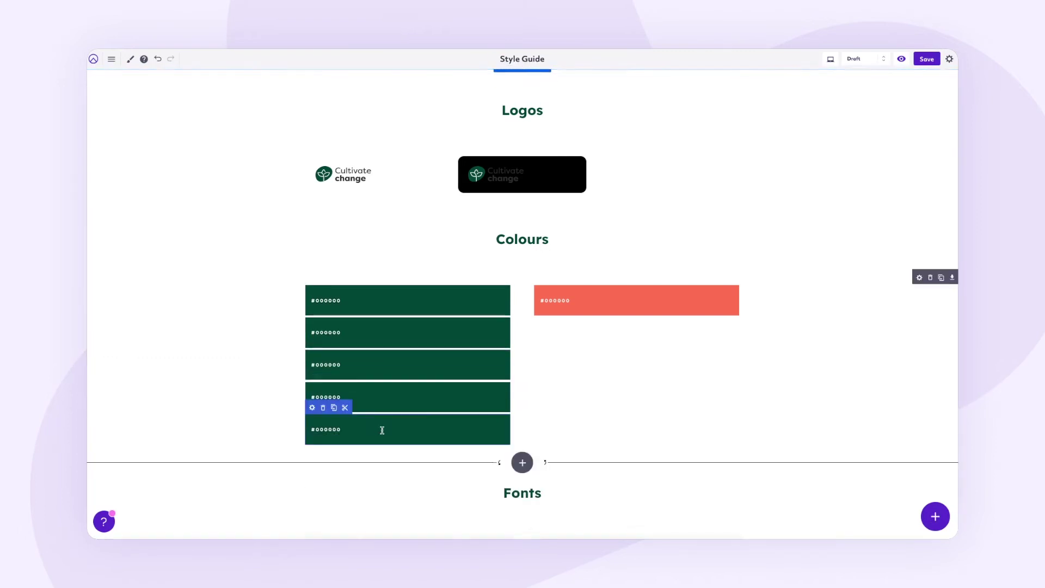
{"action": "scroll", "coordinate": [375, 417], "scroll_direction": "down", "scroll_amount": 1}
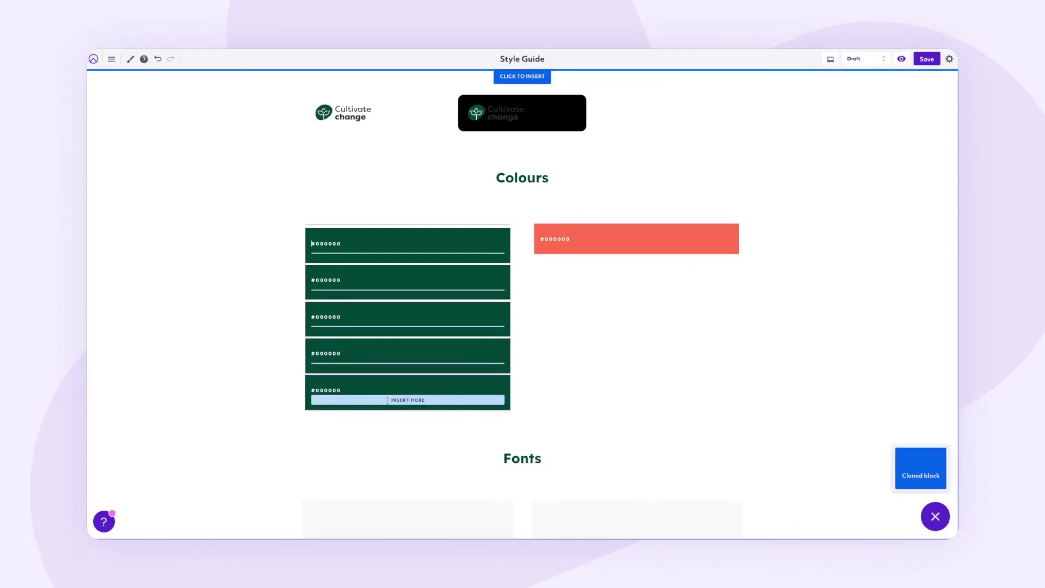
{"action": "left_click", "coordinate": [373, 396]}
{"action": "left_click", "coordinate": [333, 378]}
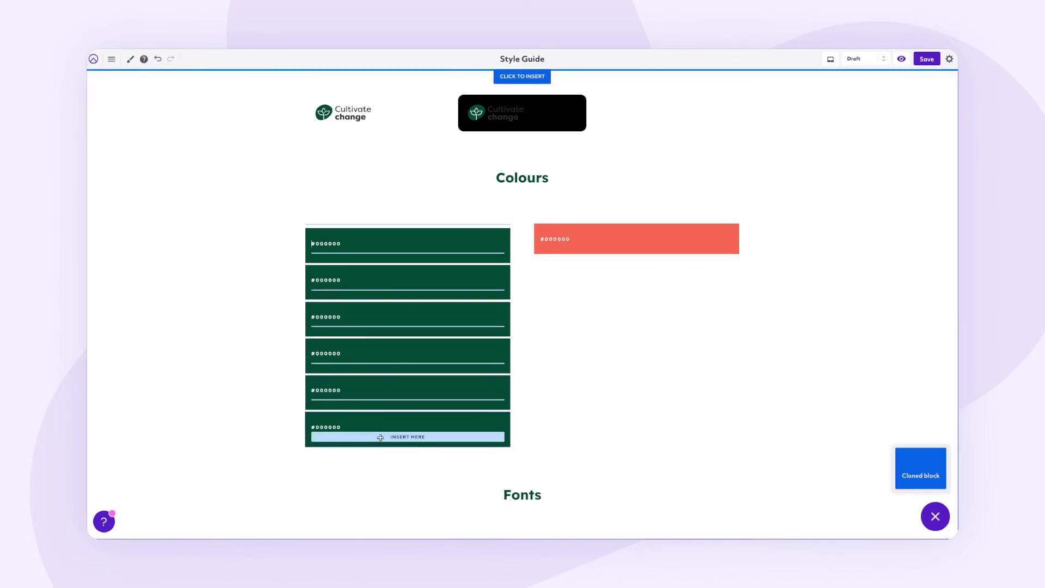
{"action": "left_click", "coordinate": [378, 436]}
Set the background of the second swatch in the green column to primary-superLight and apply its block settings.
{"action": "left_click", "coordinate": [312, 249]}
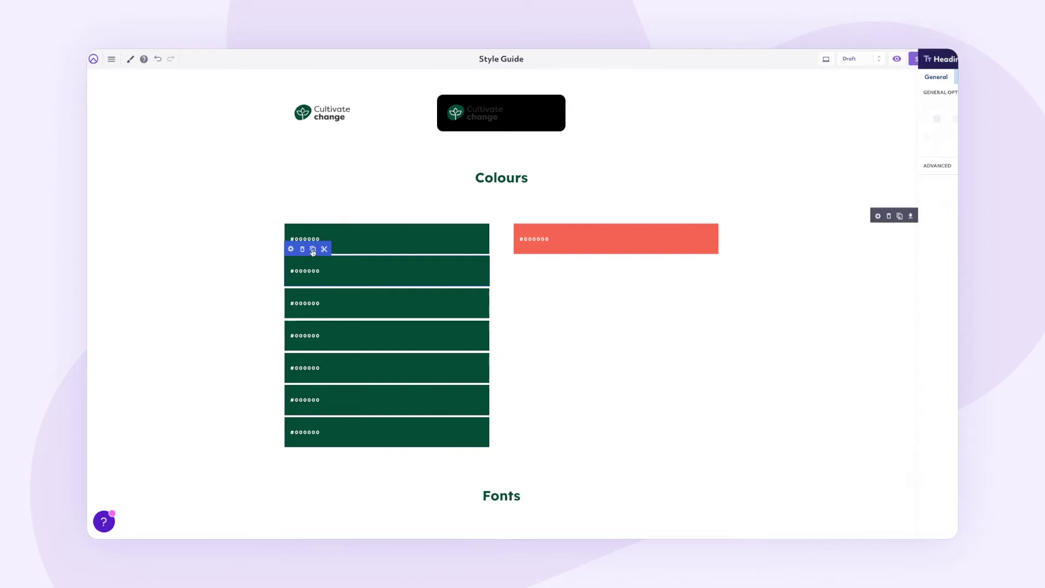
{"action": "left_click", "coordinate": [873, 78]}
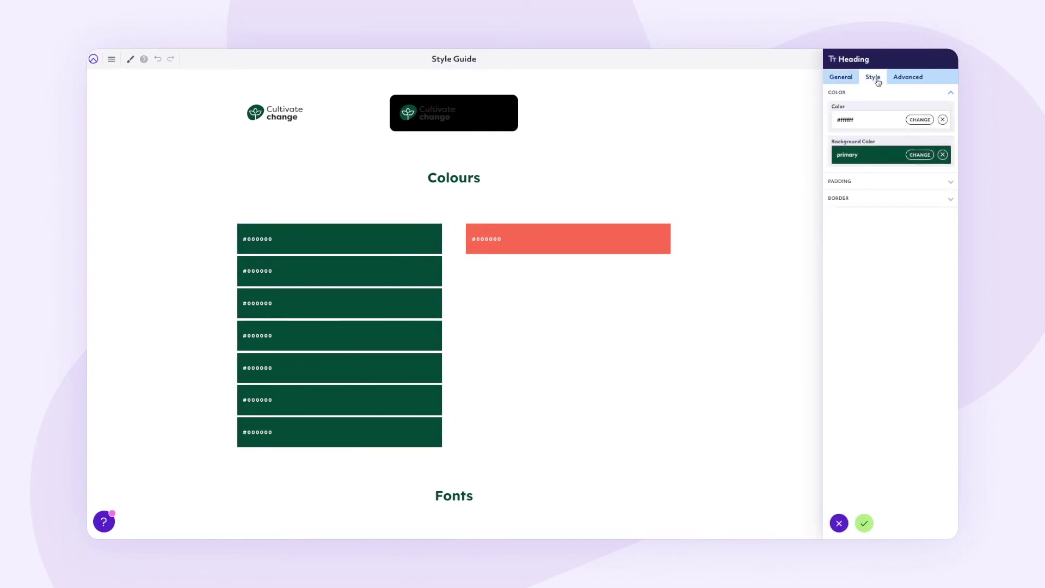
{"action": "left_click", "coordinate": [921, 155]}
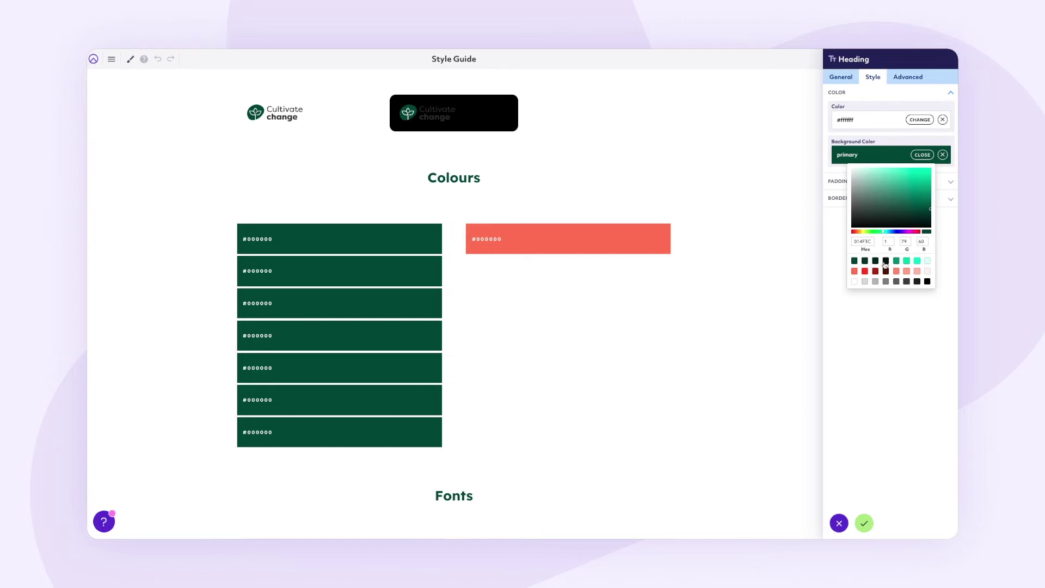
{"action": "left_click", "coordinate": [928, 262]}
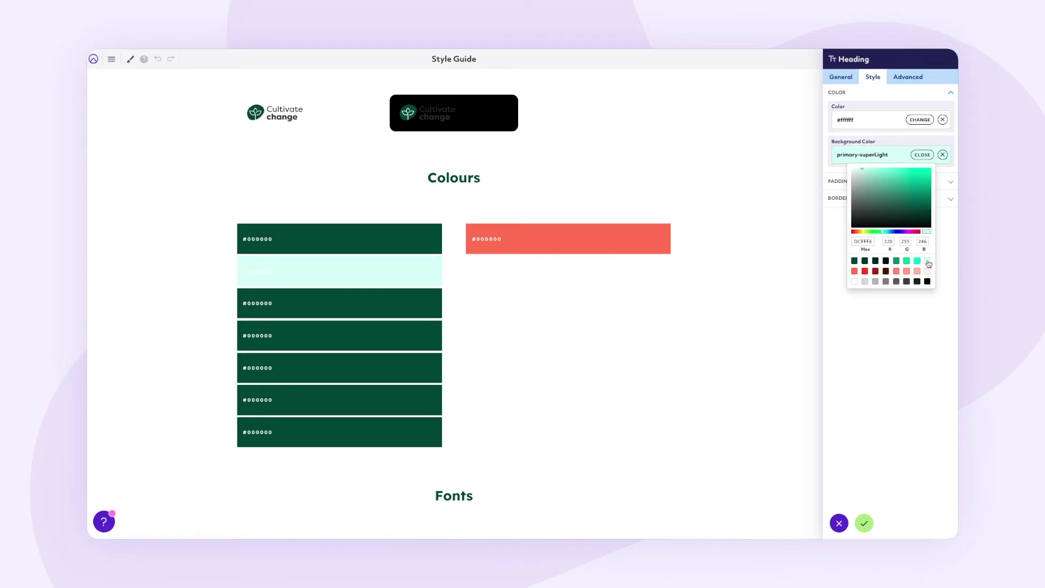
{"action": "double_click", "coordinate": [864, 240]}
{"action": "left_click", "coordinate": [254, 271]}
{"action": "left_click", "coordinate": [253, 272]}
{"action": "left_click", "coordinate": [273, 303]}
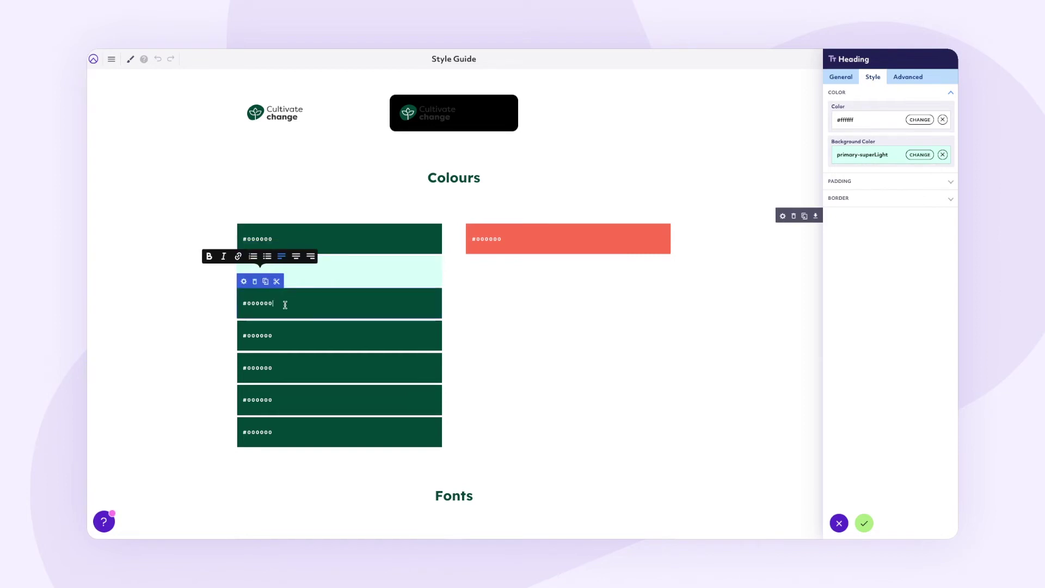
{"action": "left_click", "coordinate": [243, 282]}
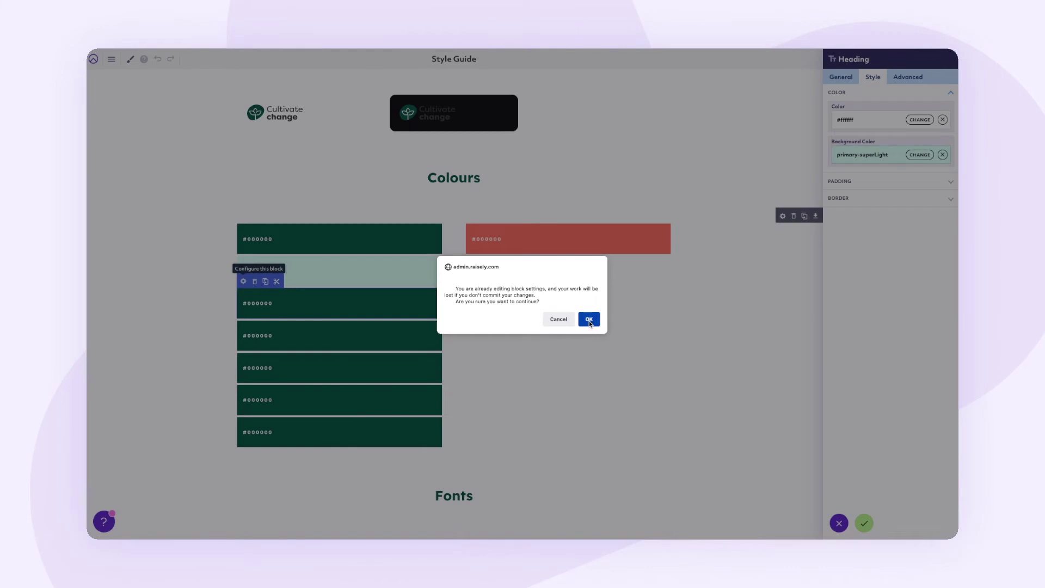
{"action": "left_click", "coordinate": [566, 322]}
{"action": "left_click", "coordinate": [864, 523]}
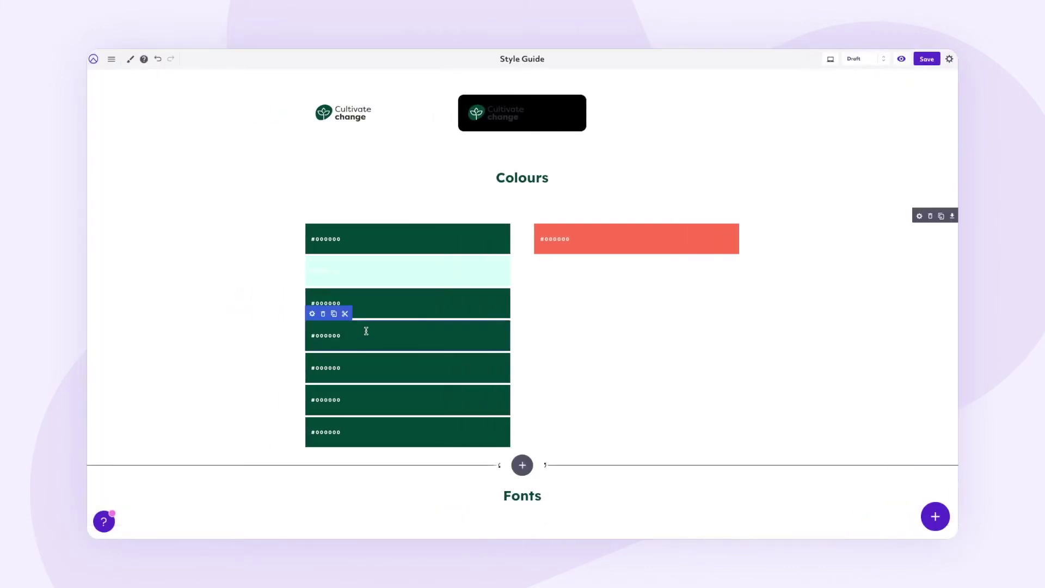
Set the background of the third swatch in the green column to primary-lightest.
{"action": "left_click", "coordinate": [312, 282]}
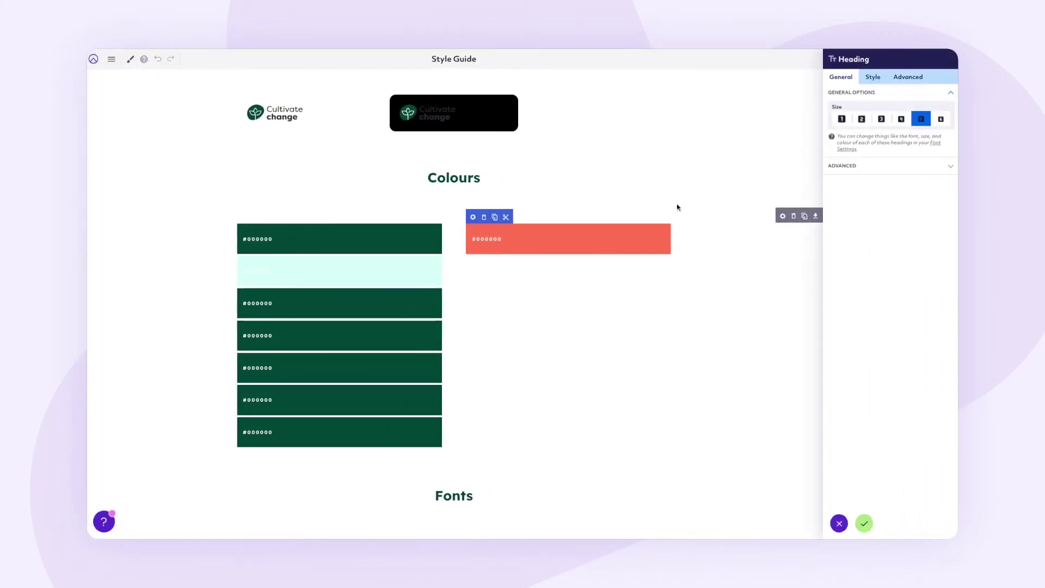
{"action": "left_click", "coordinate": [874, 77]}
{"action": "left_click", "coordinate": [922, 155]}
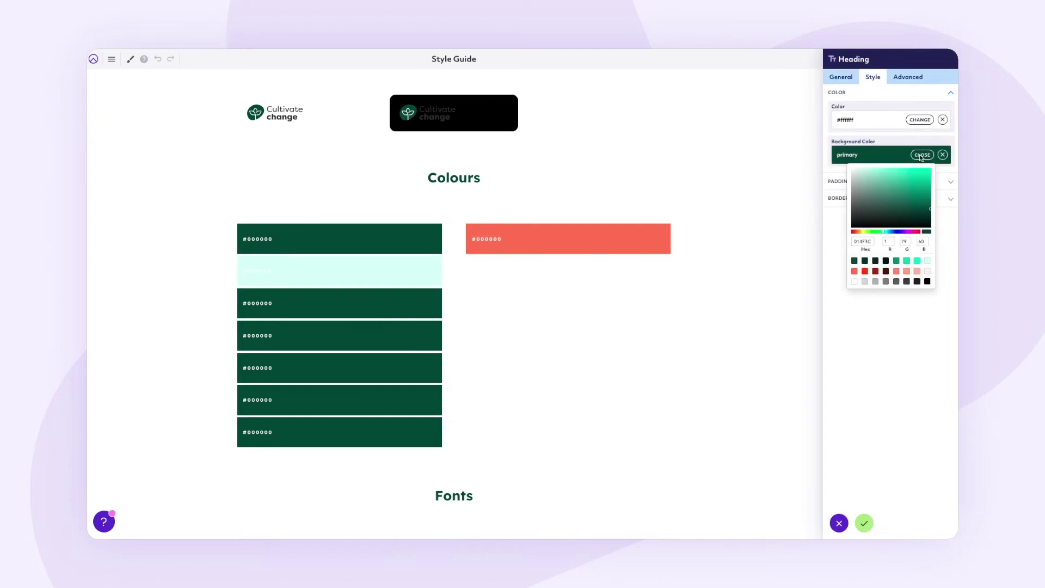
{"action": "left_click", "coordinate": [918, 261]}
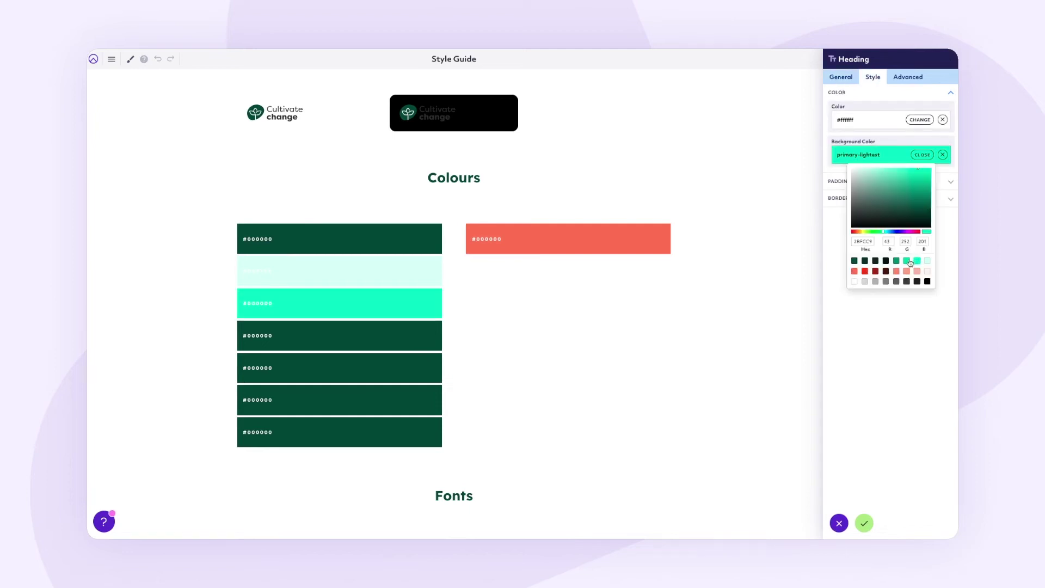
Replace the third green swatch's label with its background hex code #2BFCC9 and apply its block settings.
{"action": "double_click", "coordinate": [863, 241]}
{"action": "key", "text": "ctrl+c"}
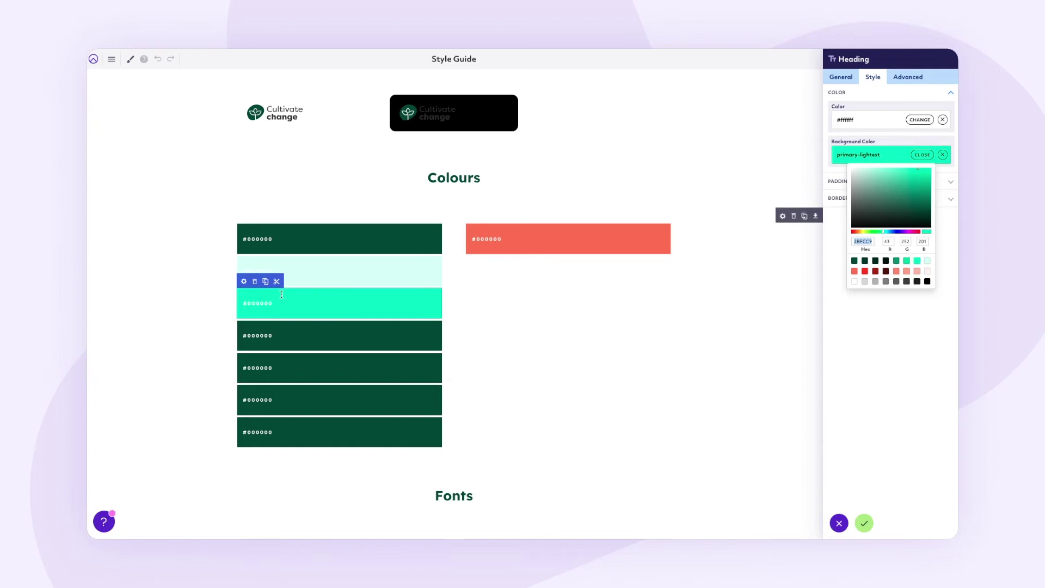
{"action": "double_click", "coordinate": [252, 300]}
{"action": "key", "text": "ctrl+v"}
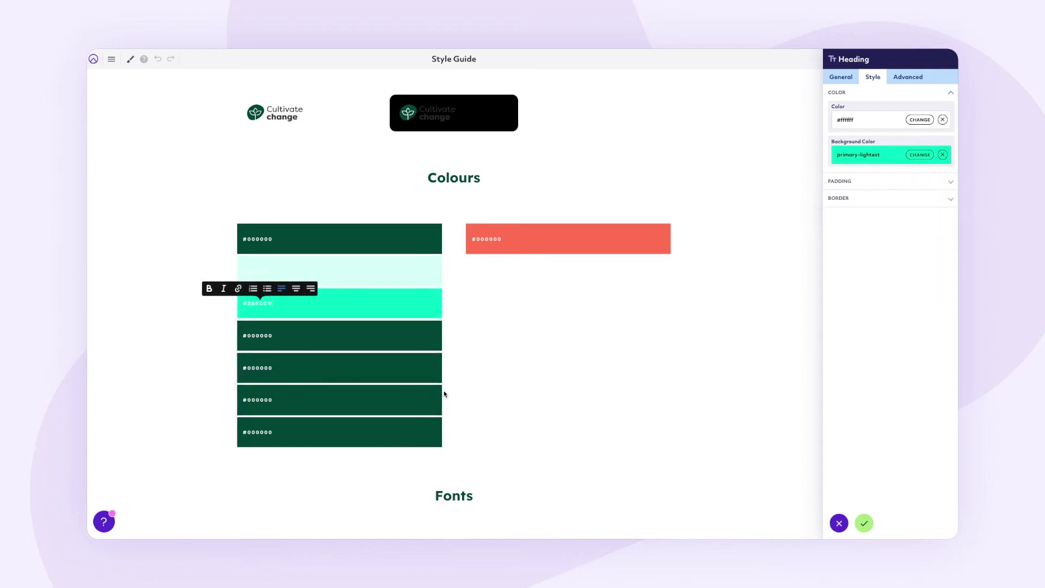
{"action": "left_click", "coordinate": [864, 524]}
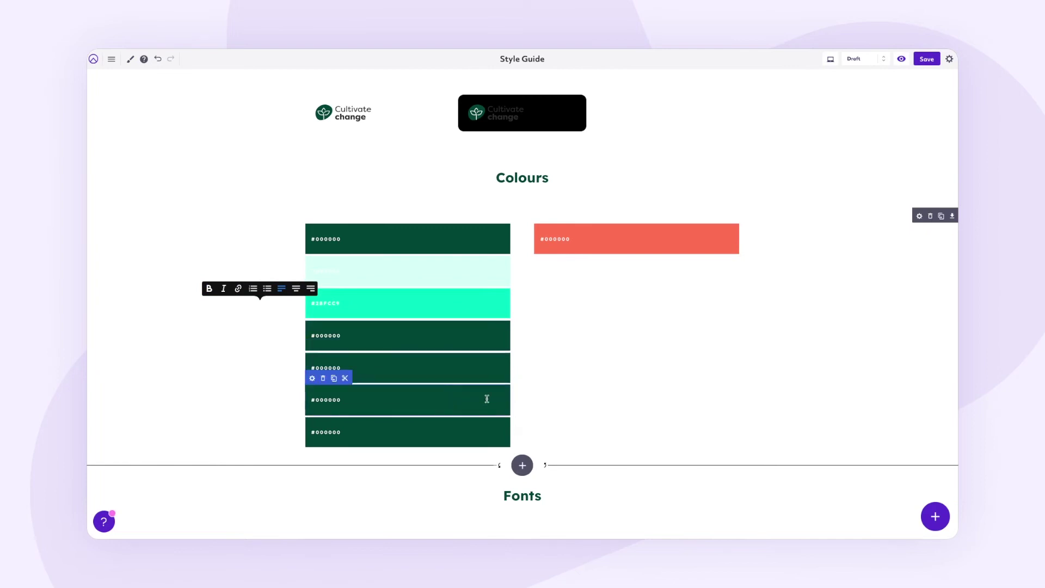
Open the block settings of the fourth swatch in the green column.
{"action": "left_click", "coordinate": [311, 314]}
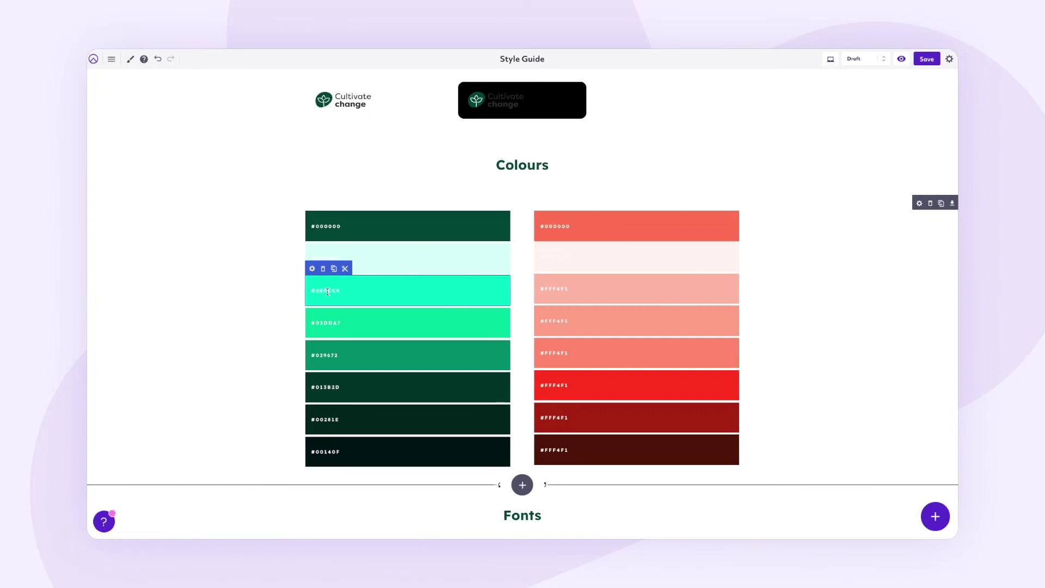
Save the page and add a size 1 Heading block to the first column of the Fonts row.
{"action": "left_click", "coordinate": [926, 59]}
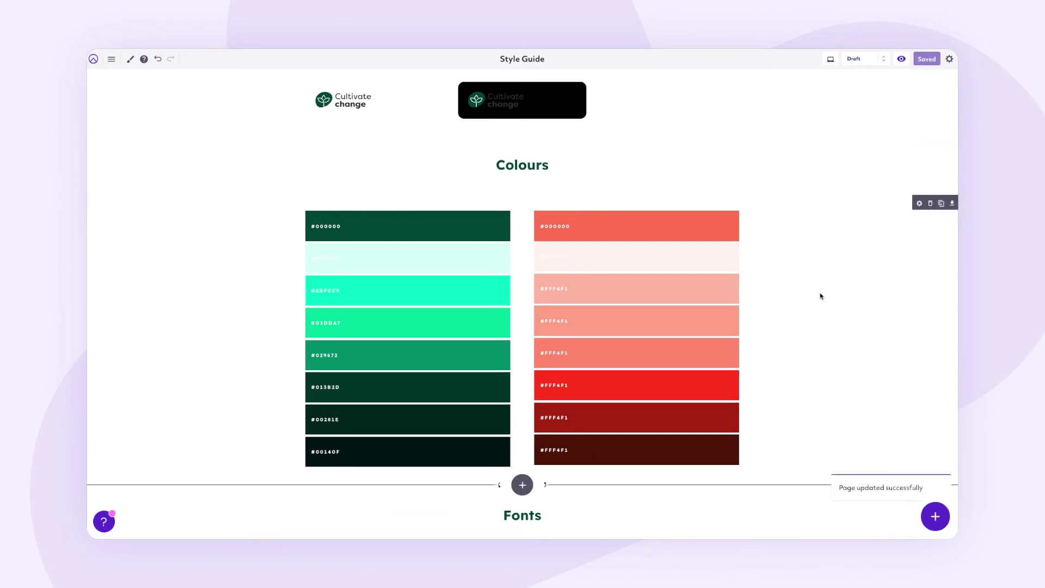
{"action": "scroll", "coordinate": [814, 294], "scroll_direction": "down", "scroll_amount": 5}
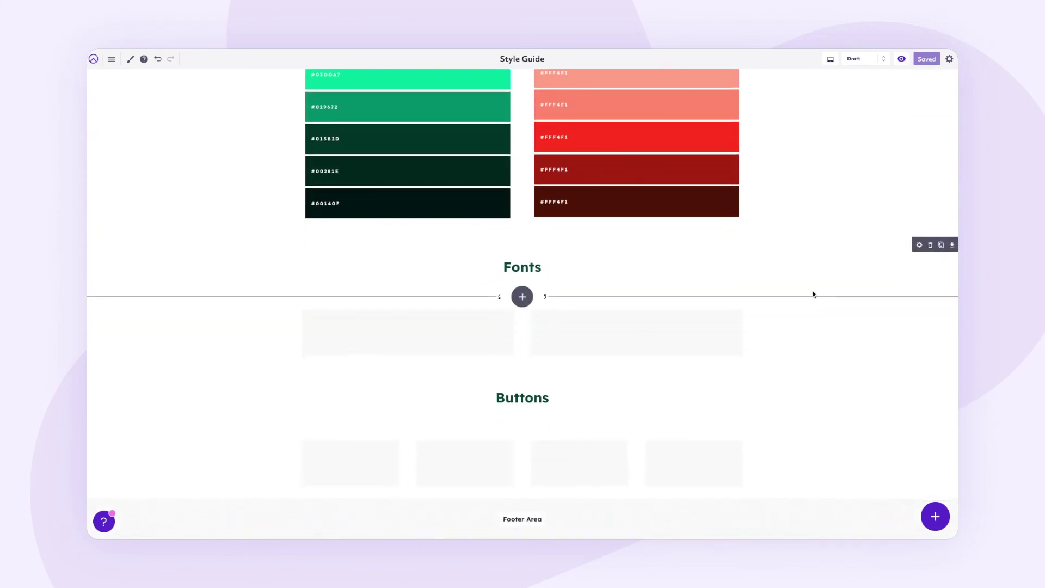
{"action": "left_click", "coordinate": [936, 518]}
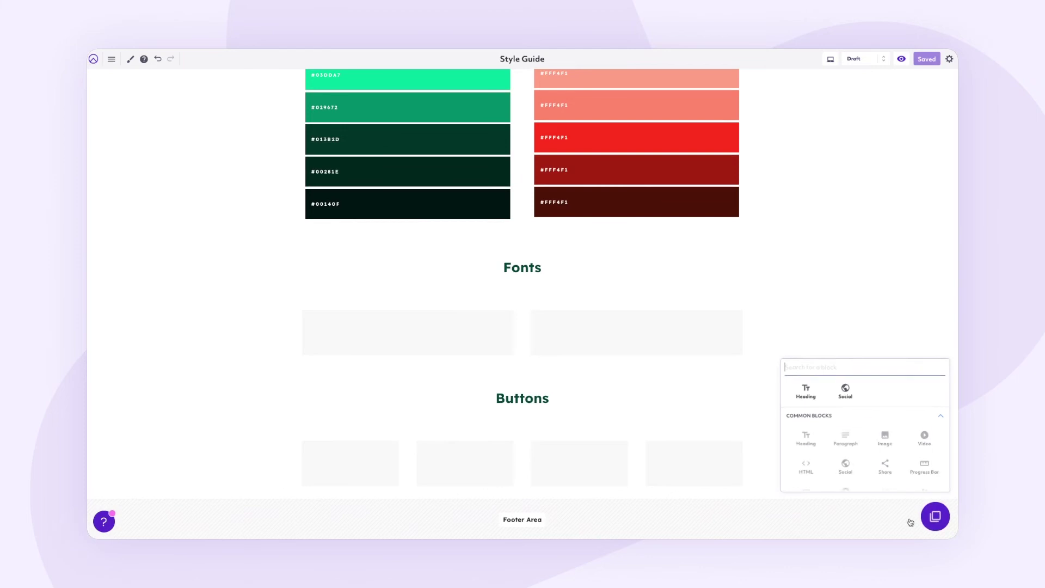
{"action": "left_click_drag", "start_coordinate": [820, 440], "coordinate": [403, 321]}
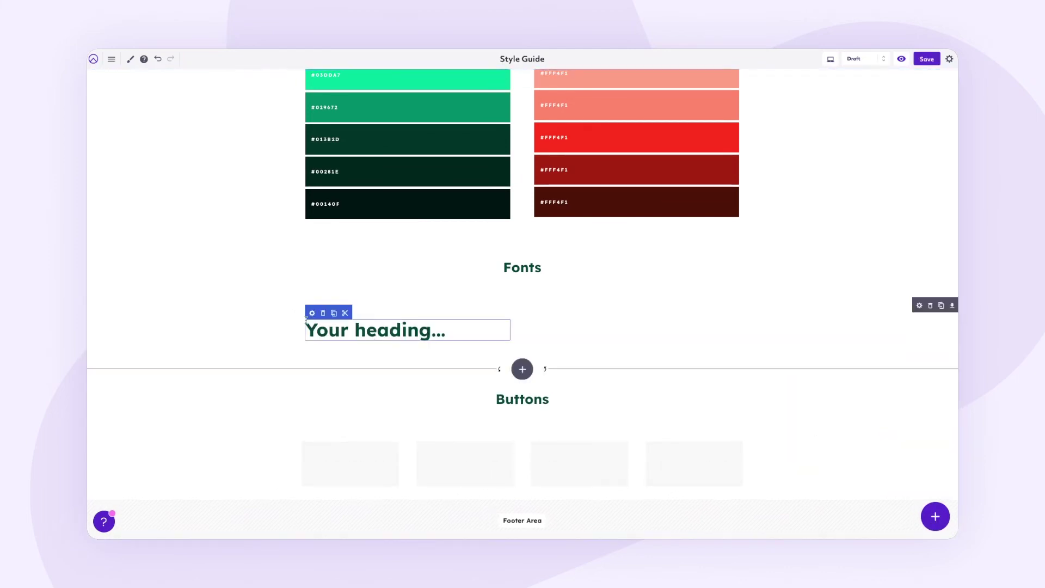
{"action": "left_click", "coordinate": [312, 313]}
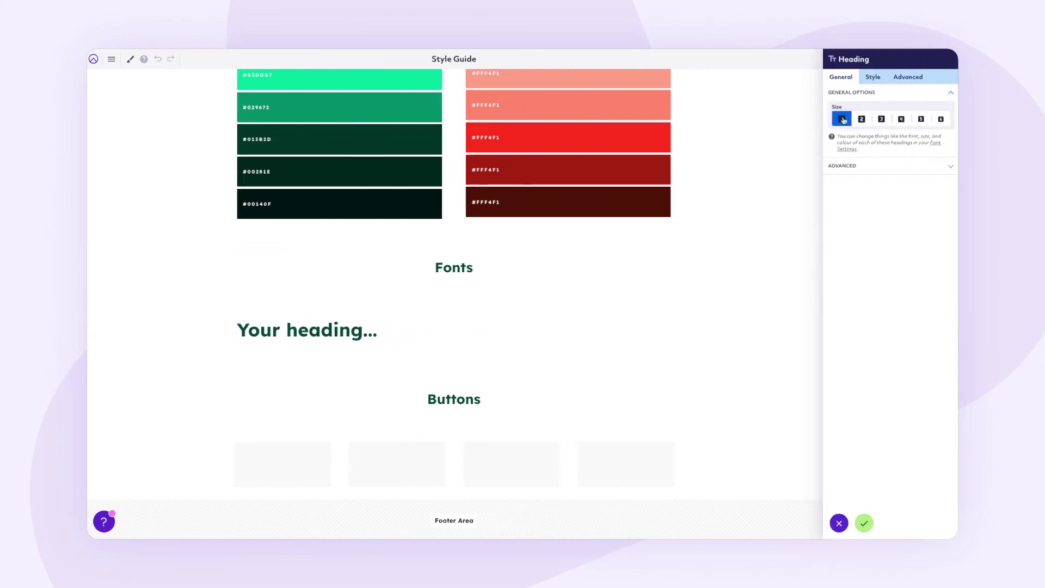
{"action": "left_click", "coordinate": [864, 524]}
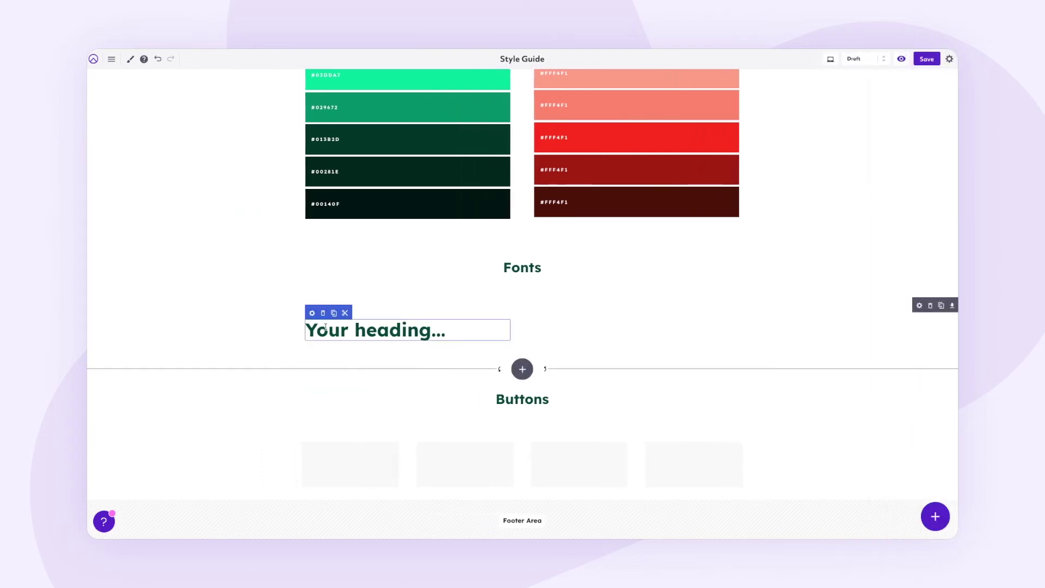
Clone the sample heading five times, stacking the copies beneath it in the first column of the Fonts row.
{"action": "left_click", "coordinate": [333, 313]}
{"action": "left_click", "coordinate": [334, 346]}
{"action": "left_click", "coordinate": [334, 379]}
{"action": "left_click", "coordinate": [334, 413]}
{"action": "left_click", "coordinate": [334, 479]}
Set the five copied headings to sizes 2, 3, 4, 5 and 6 in descending order and apply each one's settings.
{"action": "left_click", "coordinate": [861, 118]}
{"action": "left_click", "coordinate": [865, 524]}
{"action": "left_click", "coordinate": [334, 383]}
{"action": "left_click", "coordinate": [862, 119]}
{"action": "left_click", "coordinate": [941, 119]}
{"action": "left_click", "coordinate": [864, 524]}
{"action": "left_click", "coordinate": [334, 422]}
{"action": "left_click", "coordinate": [924, 122]}
{"action": "left_click", "coordinate": [865, 523]}
{"action": "left_click", "coordinate": [409, 434]}
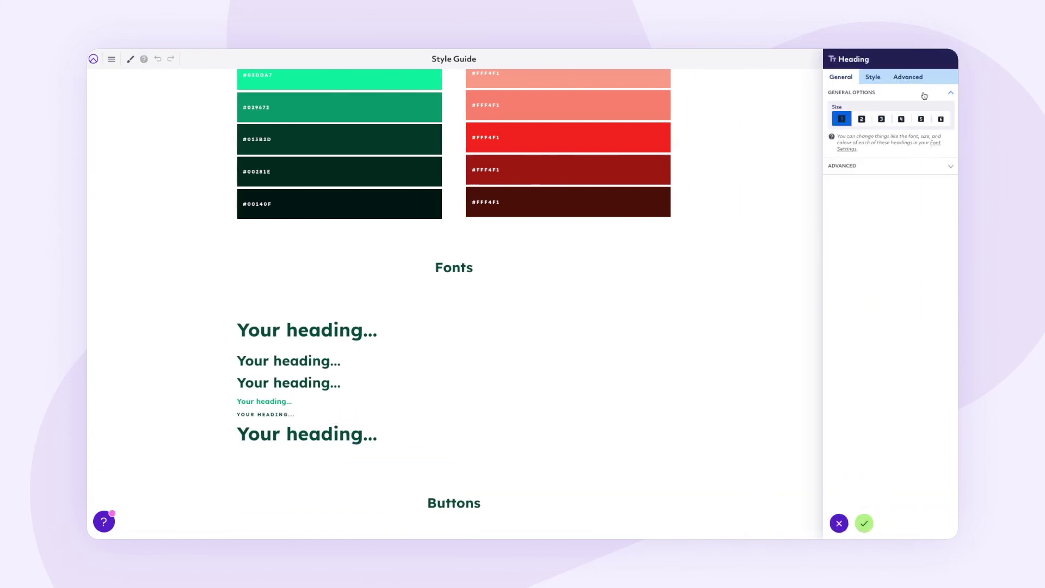
{"action": "left_click", "coordinate": [941, 118]}
{"action": "left_click", "coordinate": [865, 523]}
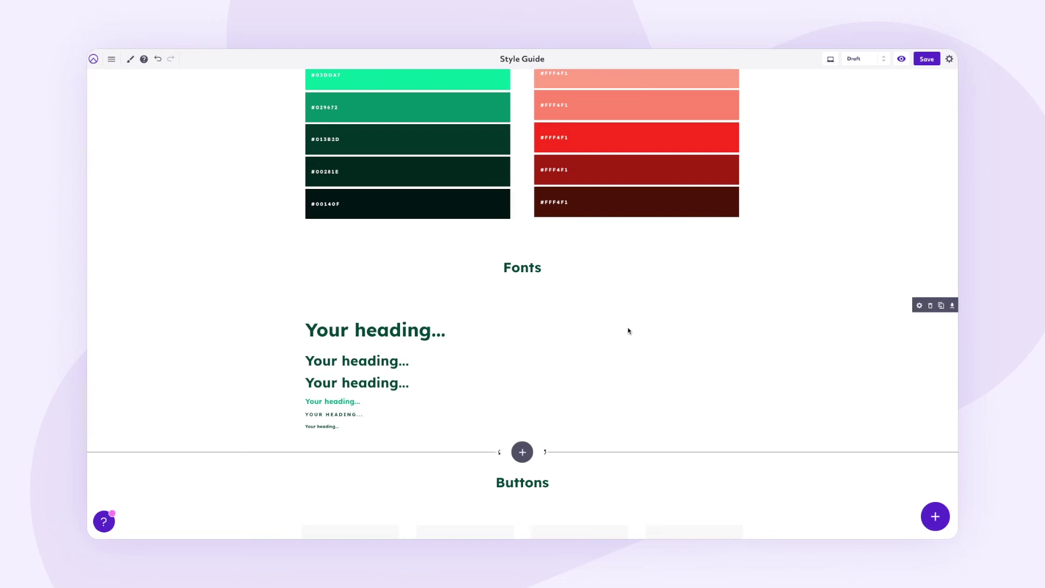
Add a Paragraph block to the second column of the Fonts row and replace its placeholder with the Lorem ipsum text.
{"action": "left_click", "coordinate": [935, 516]}
{"action": "left_click", "coordinate": [904, 520]}
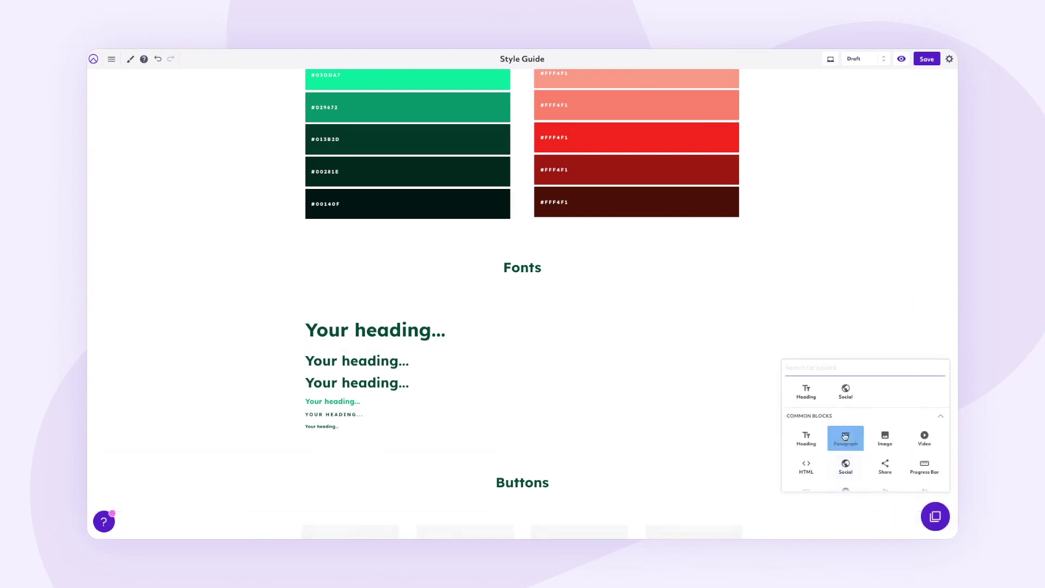
{"action": "left_click", "coordinate": [846, 437]}
{"action": "left_click", "coordinate": [597, 315]}
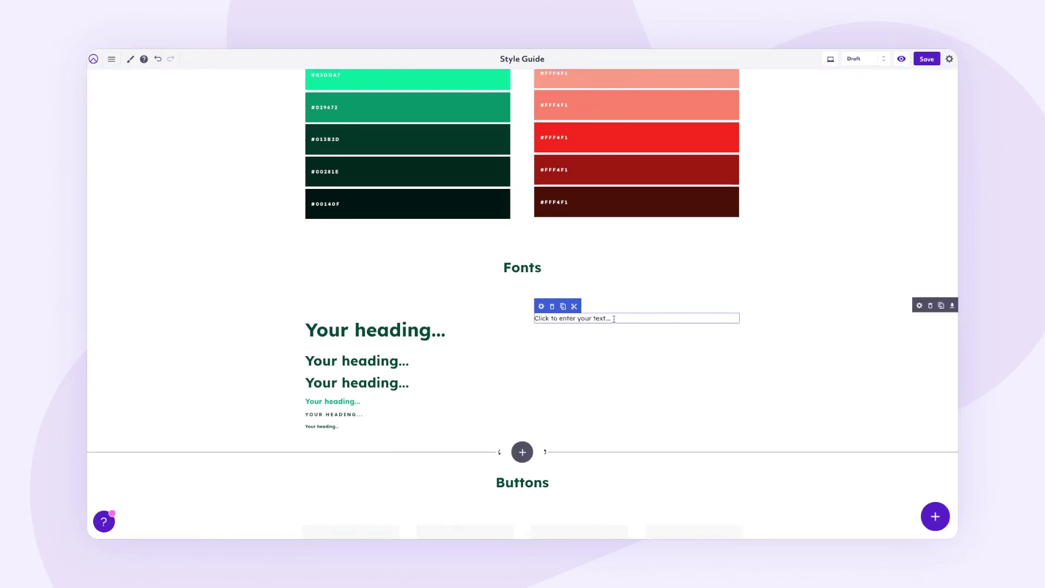
{"action": "left_click_drag", "start_coordinate": [614, 319], "coordinate": [526, 319]}
{"action": "key", "text": "BackSpace"}
{"action": "key", "text": "ctrl+v"}
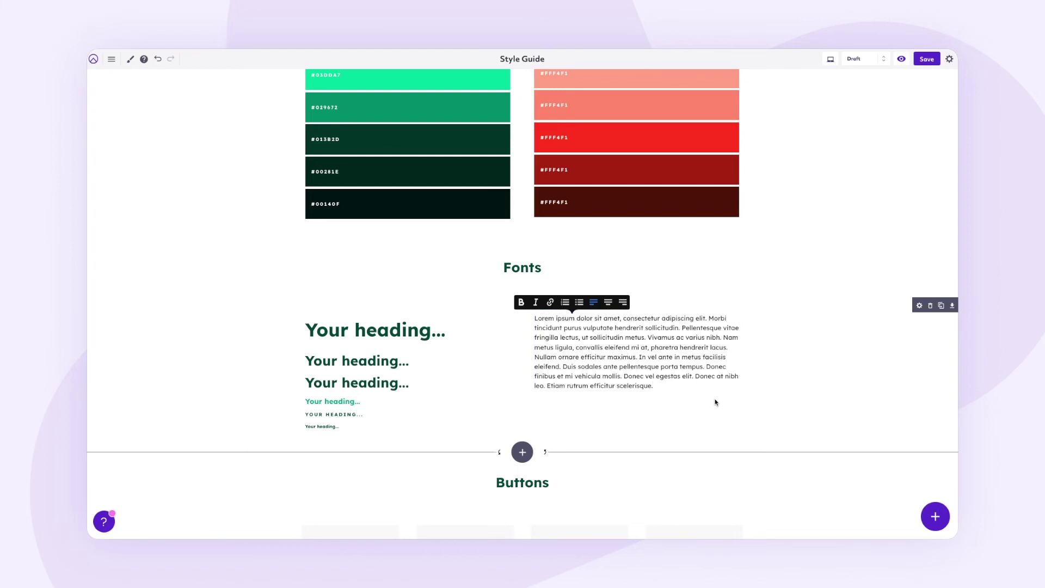
Search the blocks for "spa" and insert a Spacer beneath the Lorem ipsum paragraph.
{"action": "left_click", "coordinate": [936, 516]}
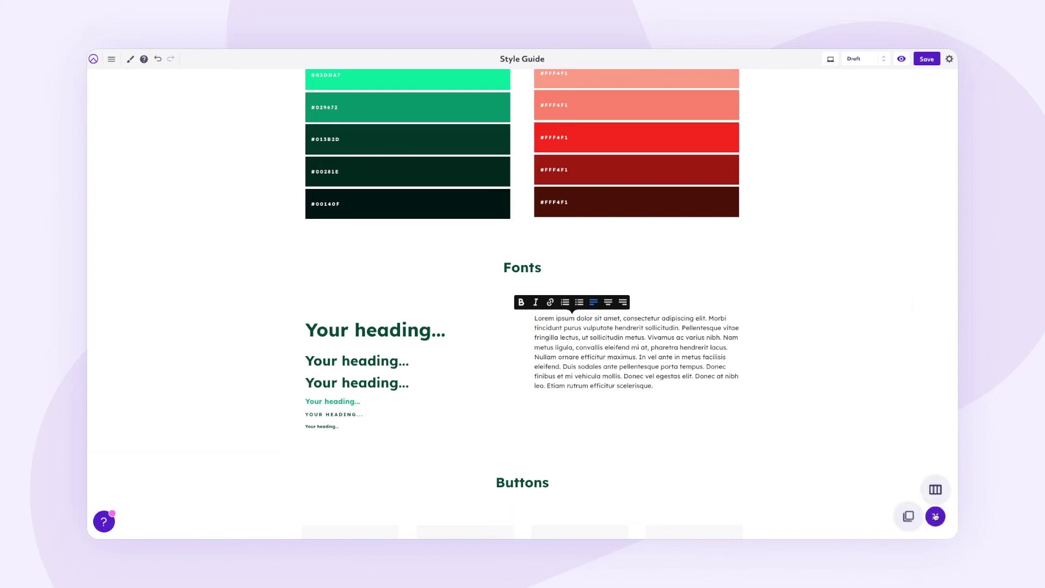
{"action": "left_click", "coordinate": [909, 518]}
{"action": "type", "text": "spa"}
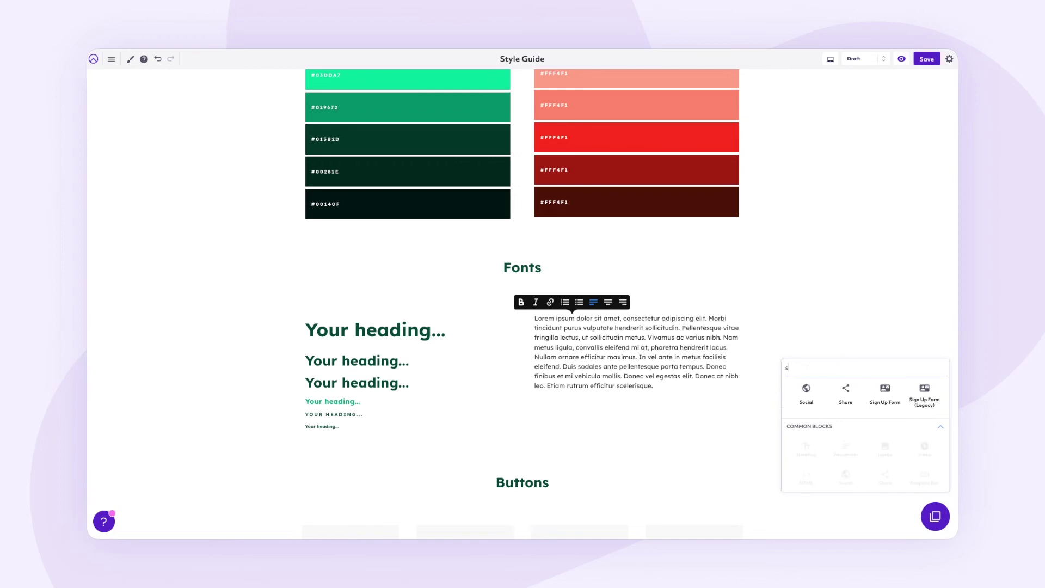
{"action": "left_click_drag", "start_coordinate": [807, 391], "coordinate": [591, 401]}
{"action": "left_click", "coordinate": [935, 516]}
{"action": "left_click", "coordinate": [906, 516]}
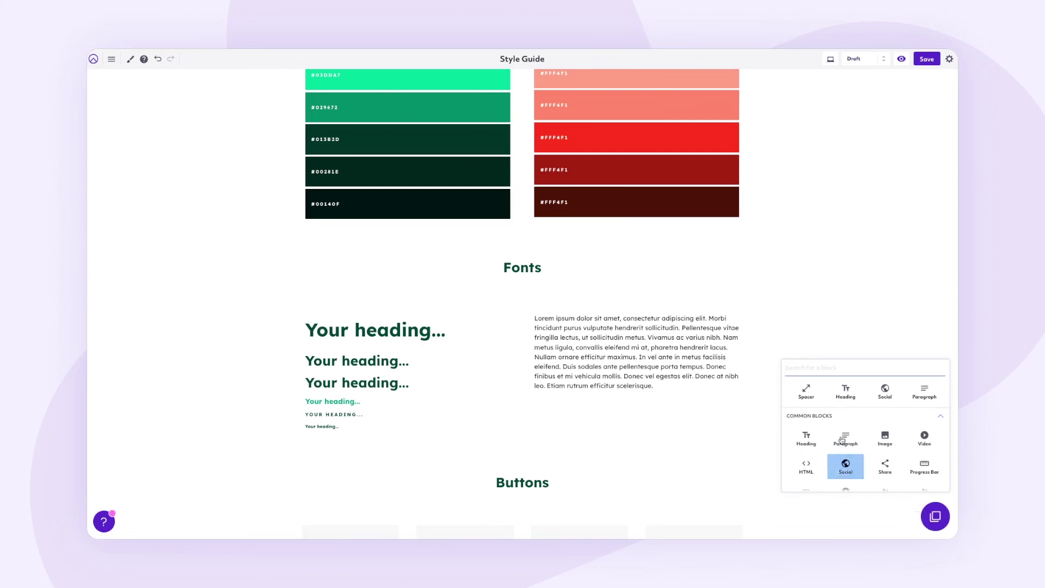
{"action": "left_click", "coordinate": [844, 463]}
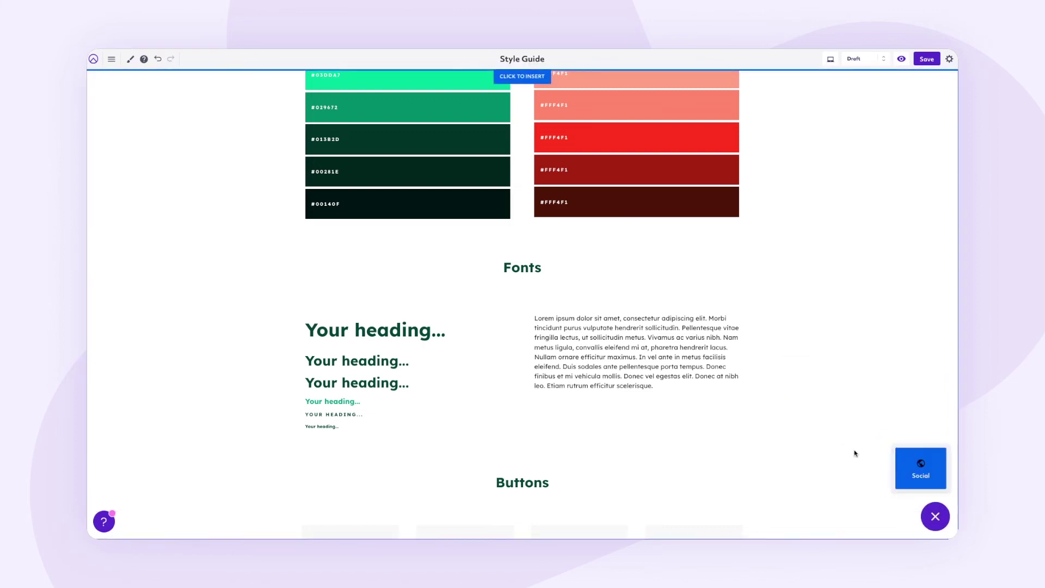
{"action": "left_click", "coordinate": [936, 520]}
Add a second Paragraph block below the spacer, filled with the Lorem ipsum text cut off after "ut sollicitudin metus.".
{"action": "left_click", "coordinate": [907, 516]}
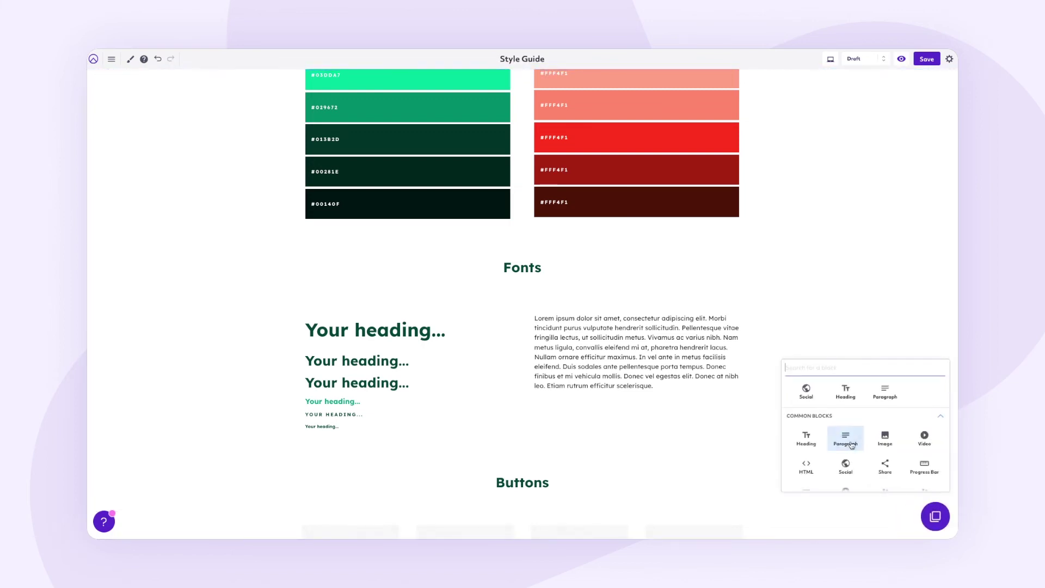
{"action": "left_click", "coordinate": [845, 437]}
{"action": "left_click", "coordinate": [578, 413]}
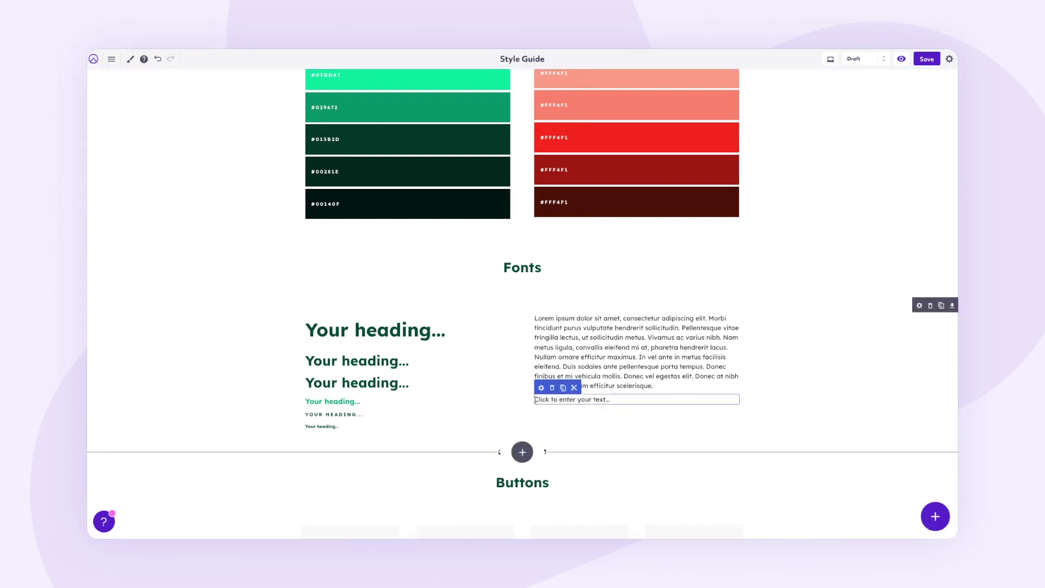
{"action": "left_click_drag", "start_coordinate": [536, 400], "coordinate": [647, 401]}
{"action": "key", "text": "ctrl+v"}
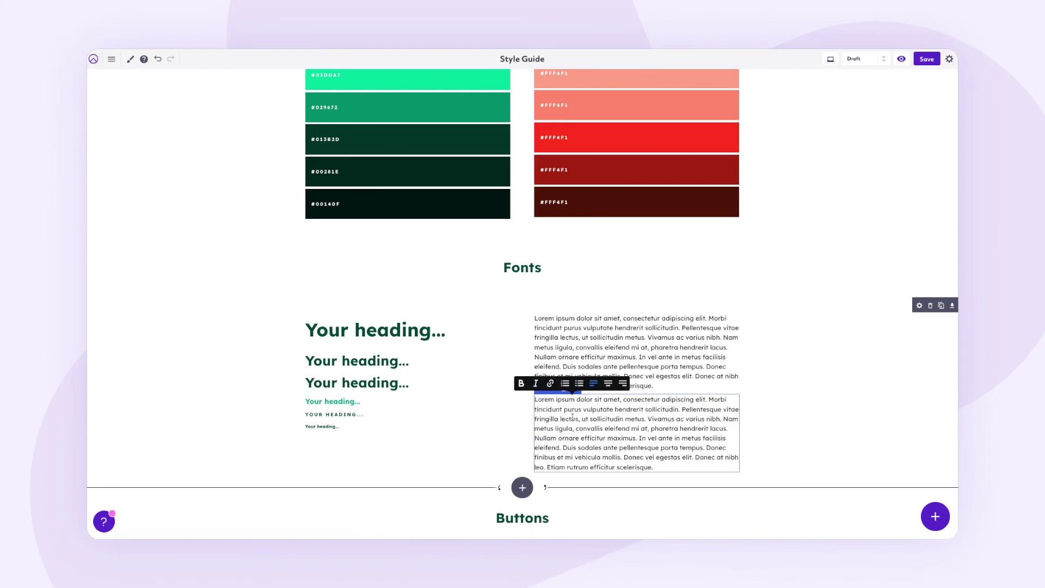
{"action": "left_click_drag", "start_coordinate": [649, 420], "coordinate": [673, 471]}
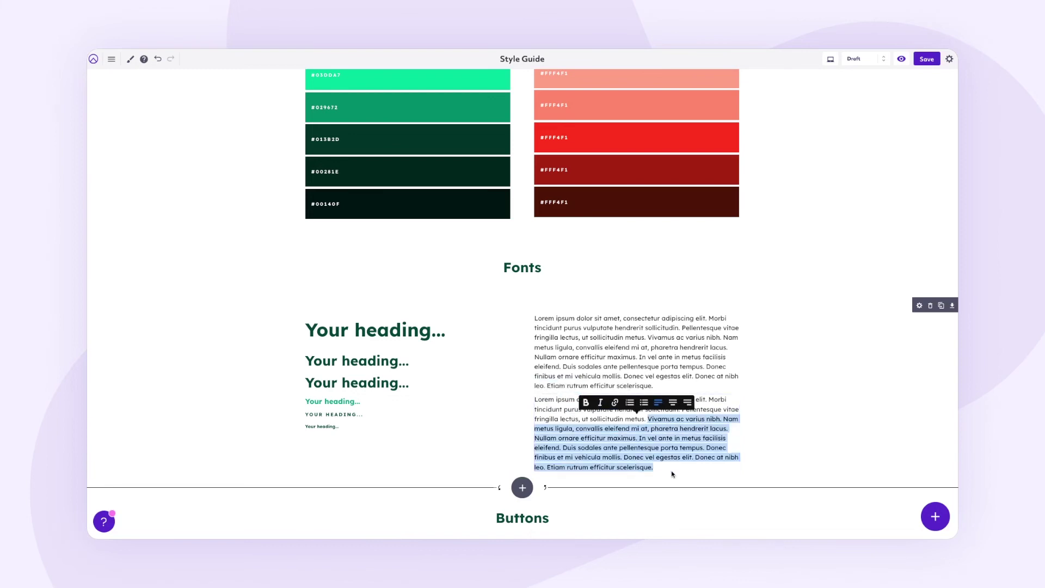
{"action": "key", "text": "BackSpace"}
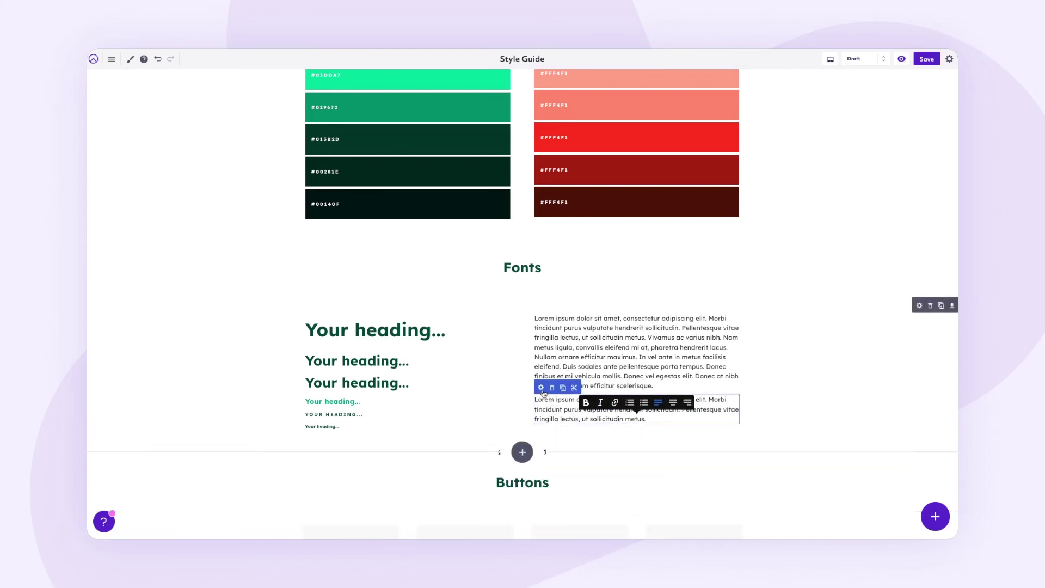
Set the second paragraph's custom class to small.
{"action": "left_click", "coordinate": [541, 389]}
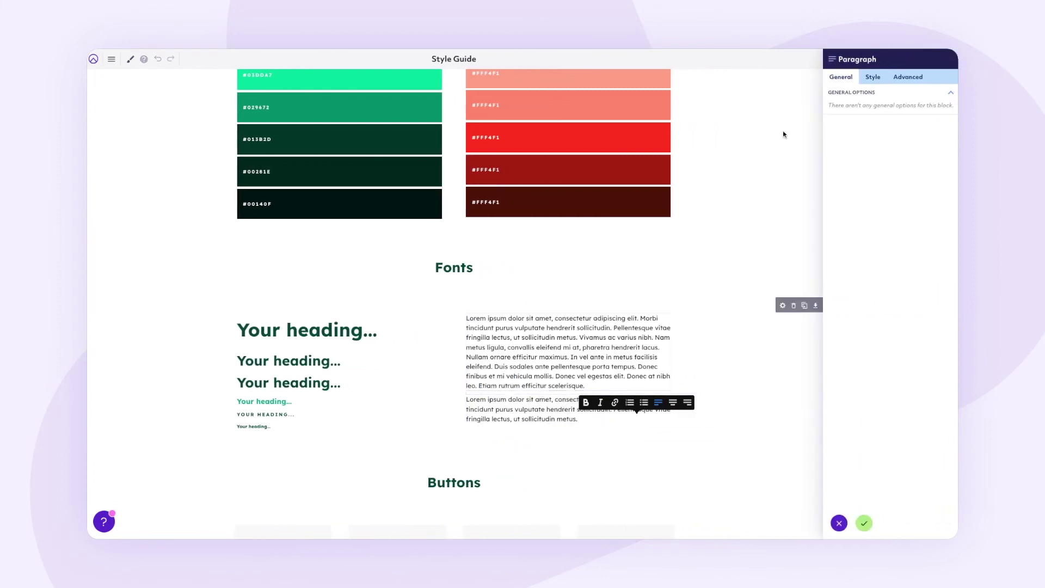
{"action": "left_click", "coordinate": [908, 77]}
{"action": "left_click", "coordinate": [881, 187]}
{"action": "left_click", "coordinate": [864, 134]}
{"action": "type", "text": "small"}
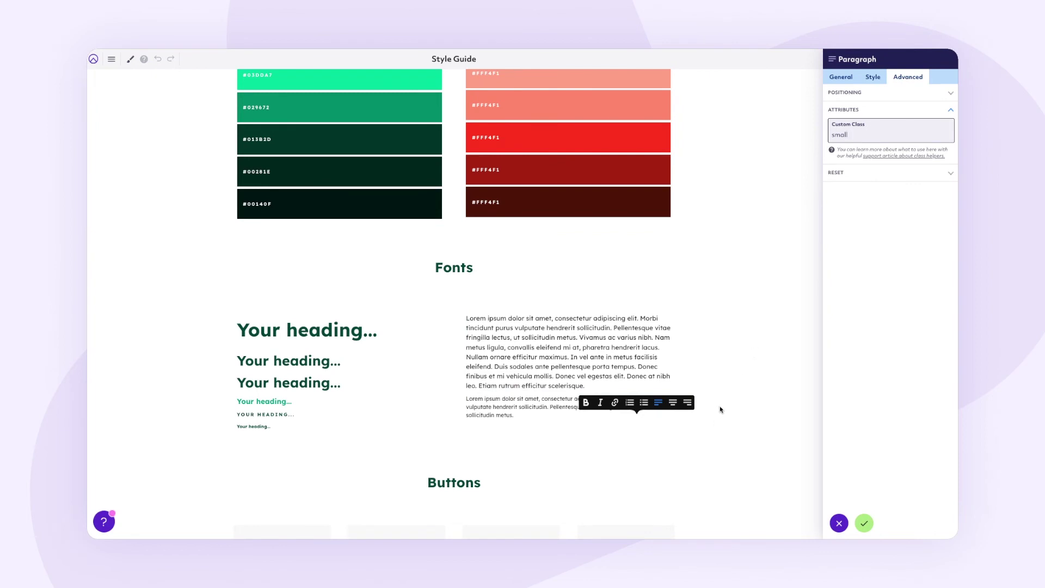
Try the custom class smallest on the second paragraph and revert it to small.
{"action": "type", "text": "er"}
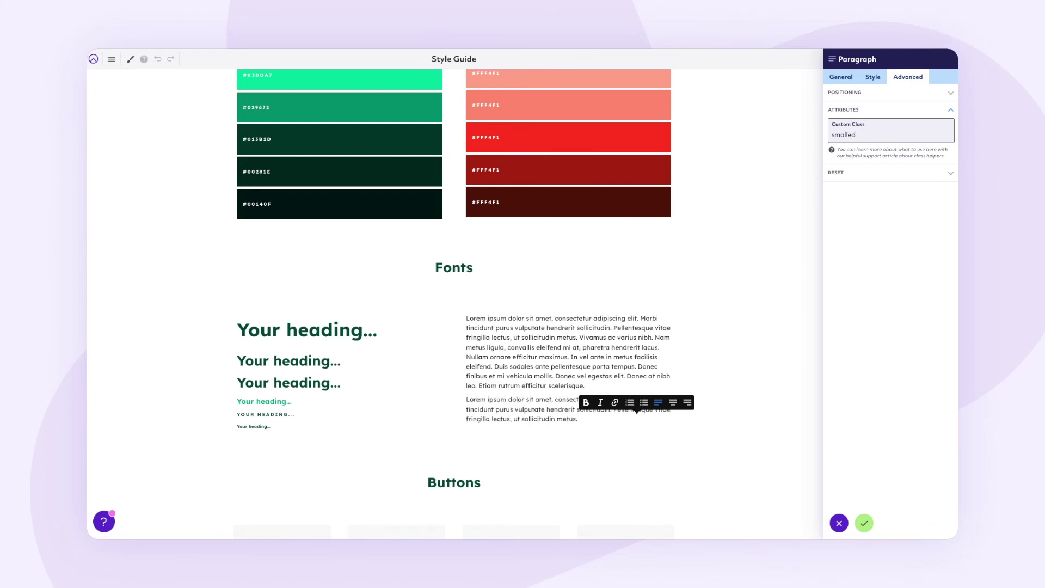
{"action": "key", "text": "BackSpace"}
{"action": "type", "text": "st"}
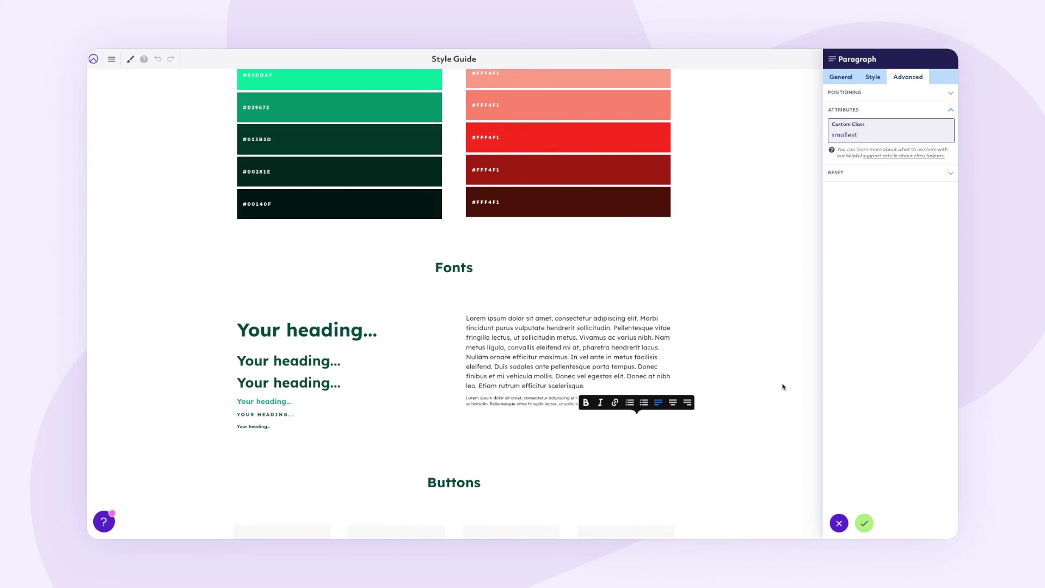
{"action": "left_click_drag", "start_coordinate": [847, 135], "coordinate": [860, 135]}
{"action": "key", "text": "BackSpace"}
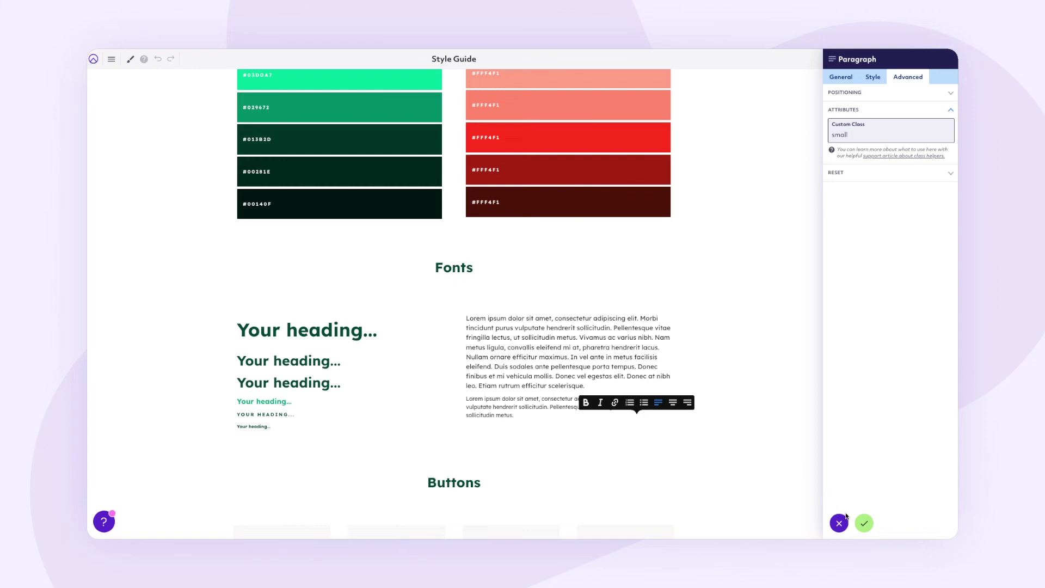
Apply the small paragraph's settings and place clones of the spacer and the small paragraph beneath it.
{"action": "left_click", "coordinate": [863, 524]}
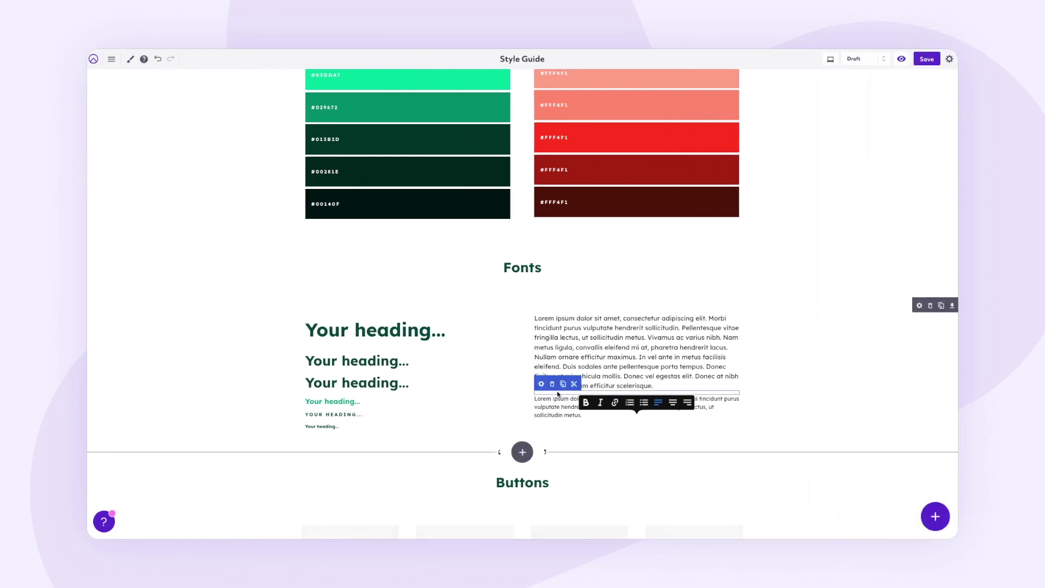
{"action": "left_click", "coordinate": [563, 385]}
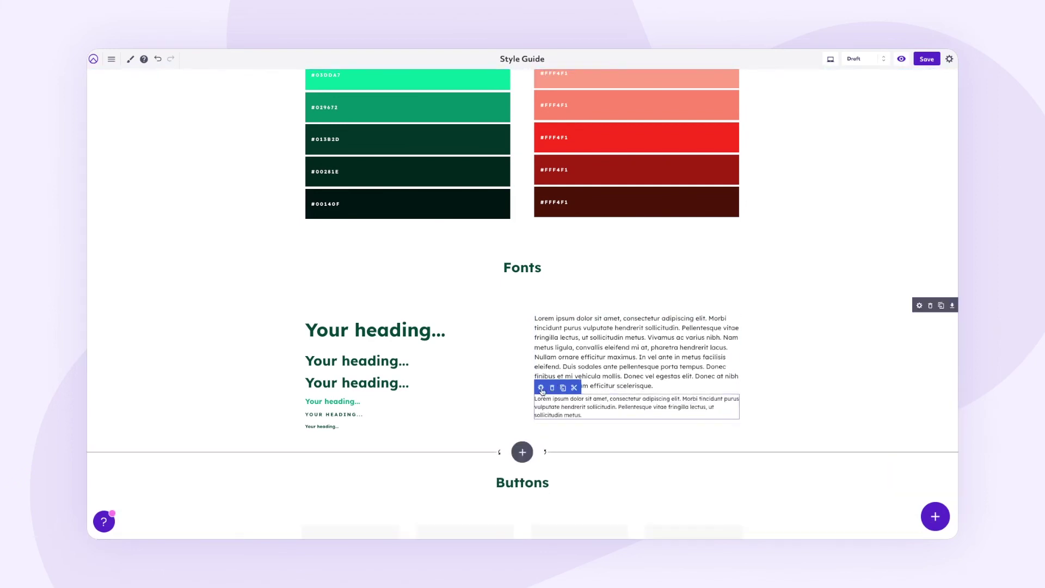
{"action": "left_click", "coordinate": [555, 388]}
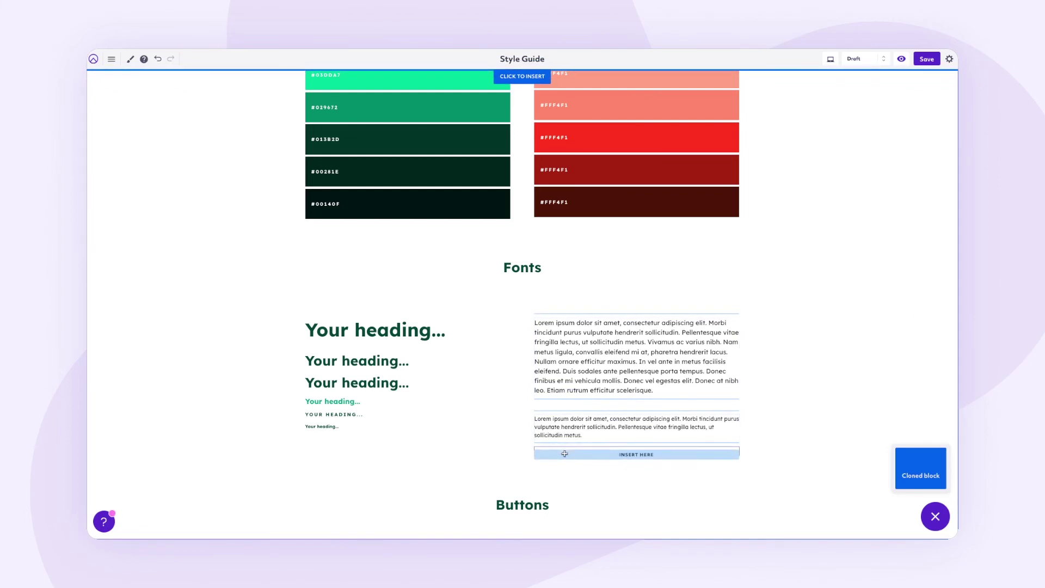
Set the cloned third paragraph's custom class to large and apply it.
{"action": "left_click", "coordinate": [541, 416]}
{"action": "left_click", "coordinate": [909, 78]}
{"action": "left_click", "coordinate": [852, 187]}
{"action": "left_click_drag", "start_coordinate": [850, 134], "coordinate": [792, 135]}
{"action": "type", "text": "large"}
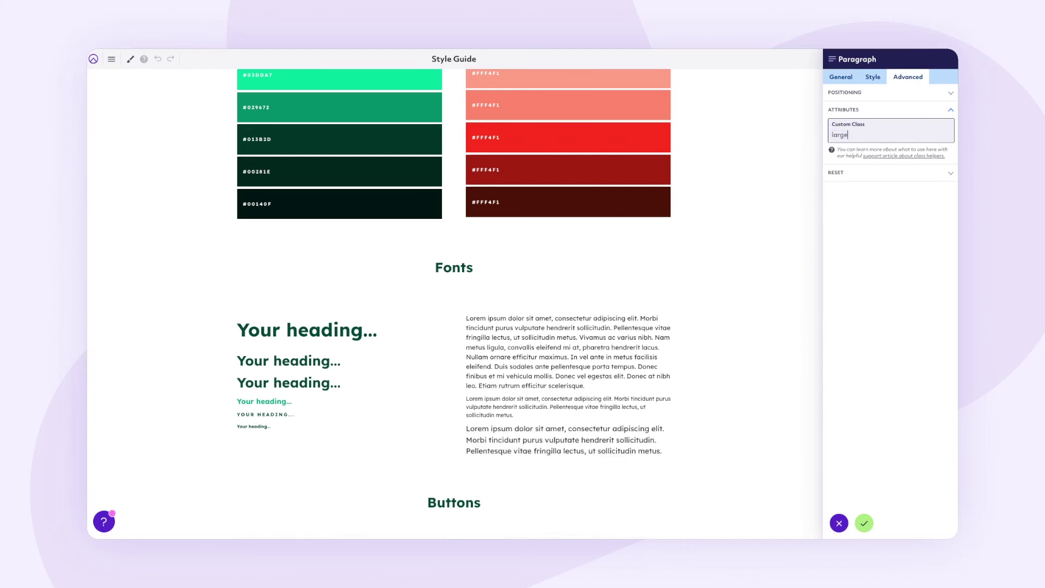
{"action": "mouse_move", "coordinate": [608, 338]}
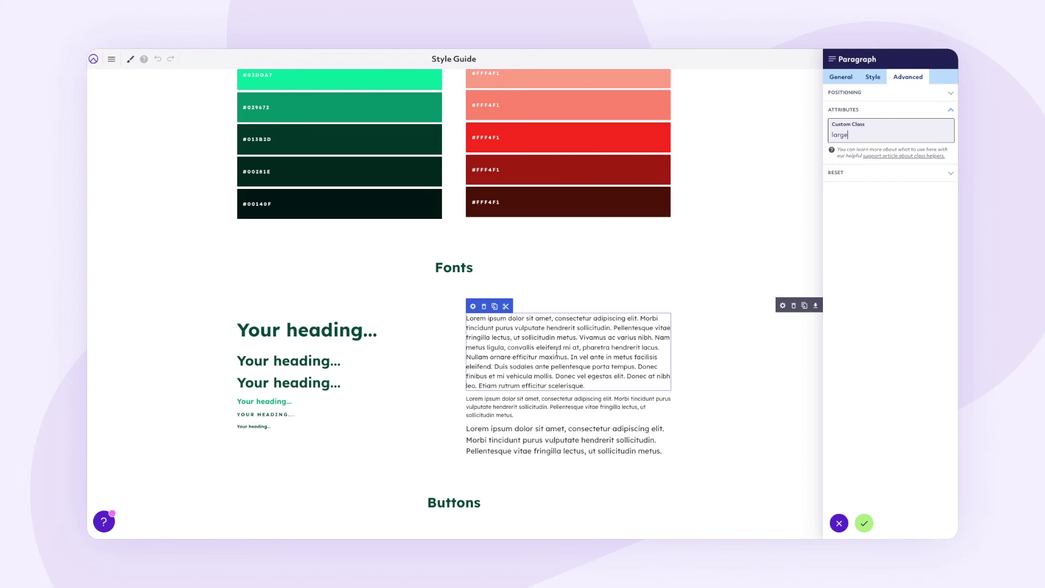
{"action": "left_click", "coordinate": [865, 523]}
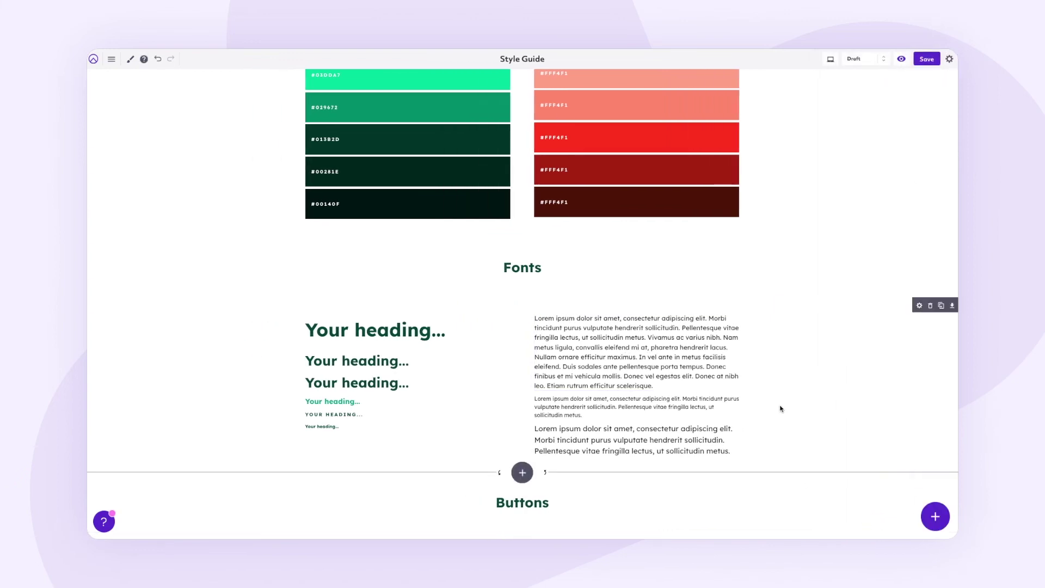
Place clones of the spacer and the full-length Lorem ipsum paragraph beneath the large paragraph.
{"action": "scroll", "coordinate": [780, 408], "scroll_direction": "down", "scroll_amount": 1}
{"action": "mouse_move", "coordinate": [585, 392]}
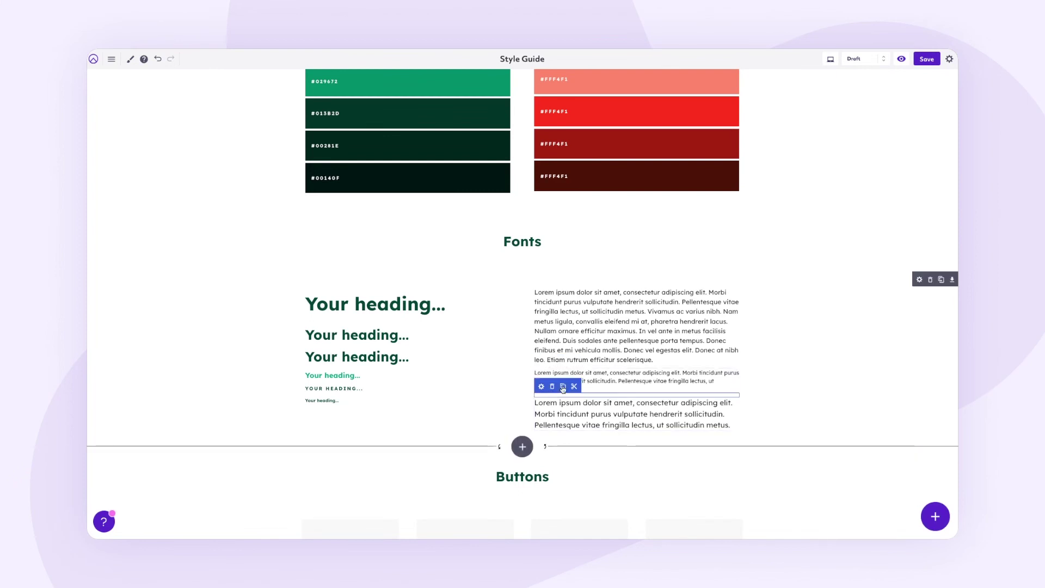
{"action": "left_click", "coordinate": [563, 387]}
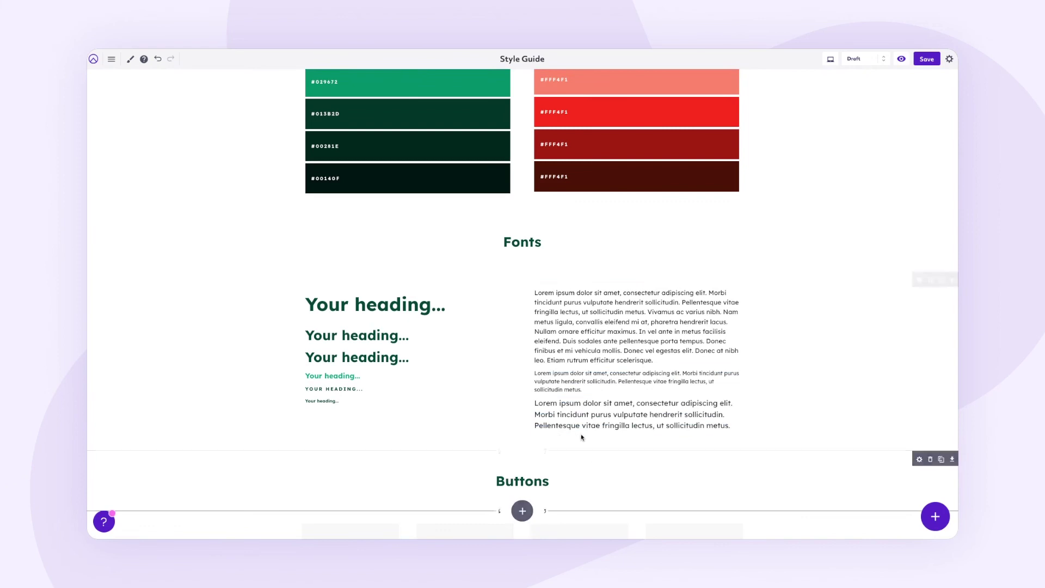
{"action": "mouse_move", "coordinate": [564, 400]}
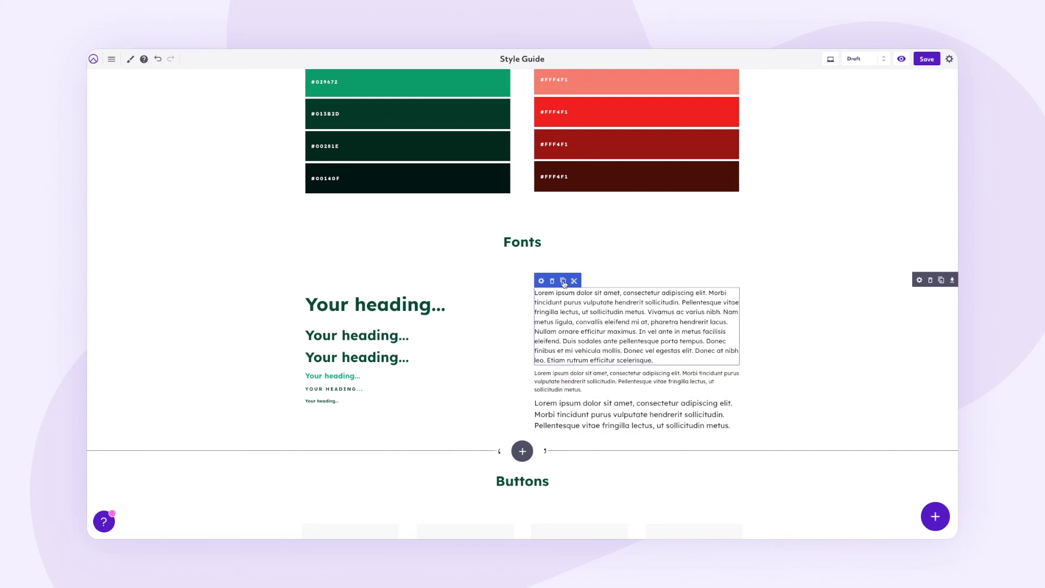
{"action": "left_click", "coordinate": [564, 282]}
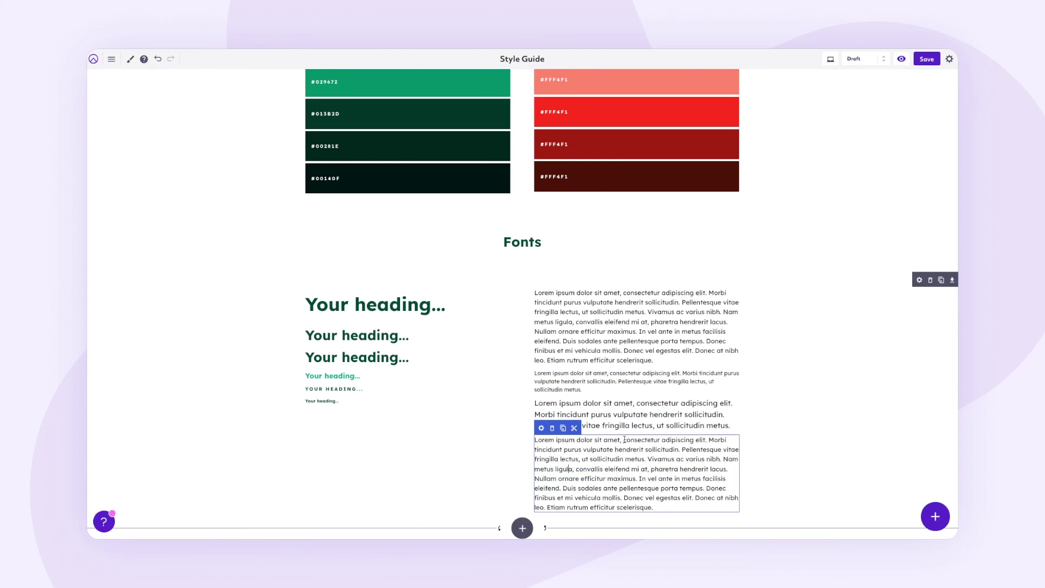
{"action": "left_click_drag", "start_coordinate": [621, 441], "coordinate": [679, 505]}
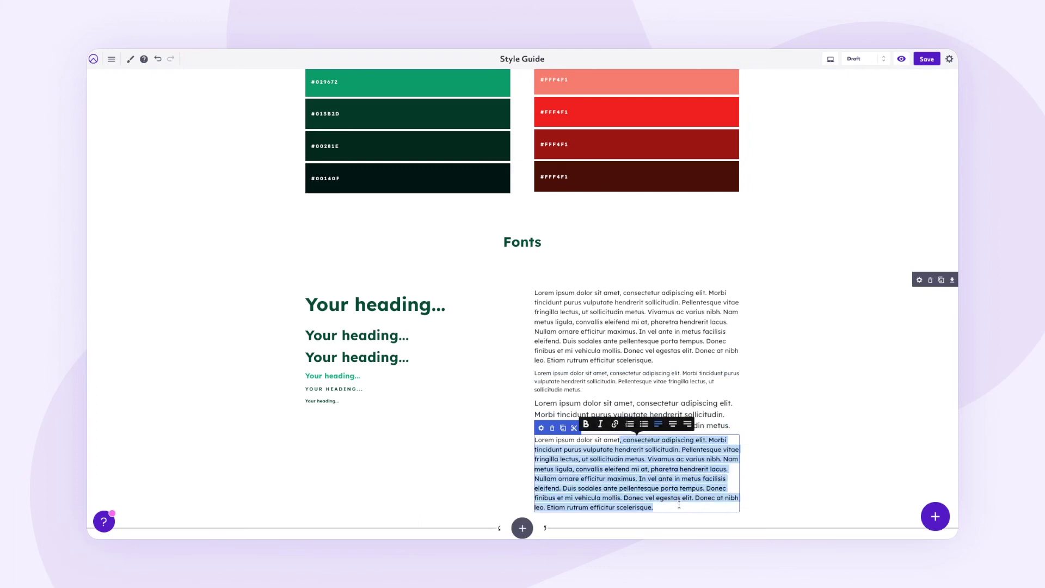
{"action": "key", "text": "BackSpace"}
{"action": "left_click_drag", "start_coordinate": [535, 440], "coordinate": [620, 440]}
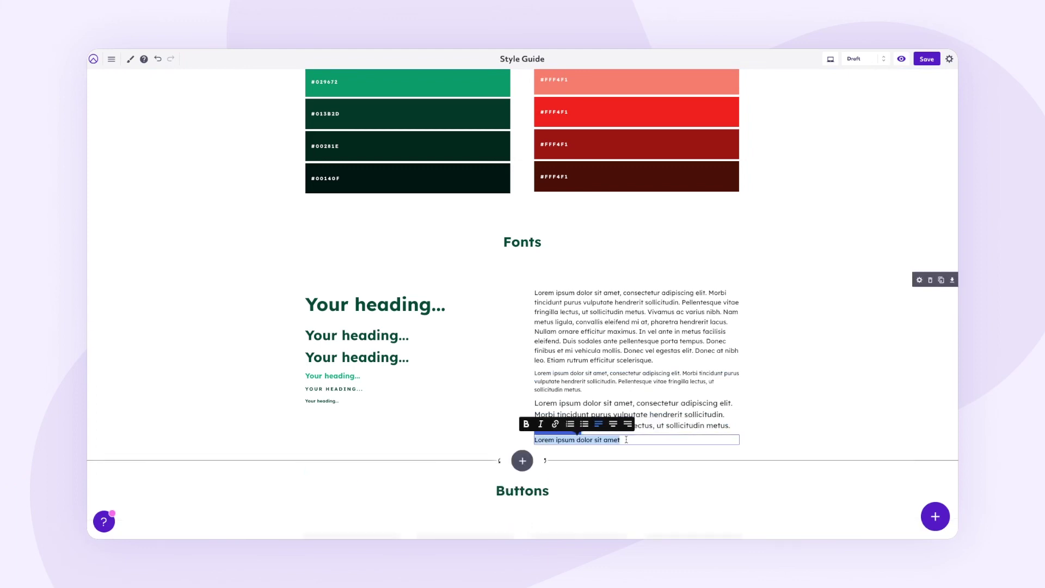
{"action": "left_click", "coordinate": [555, 424]}
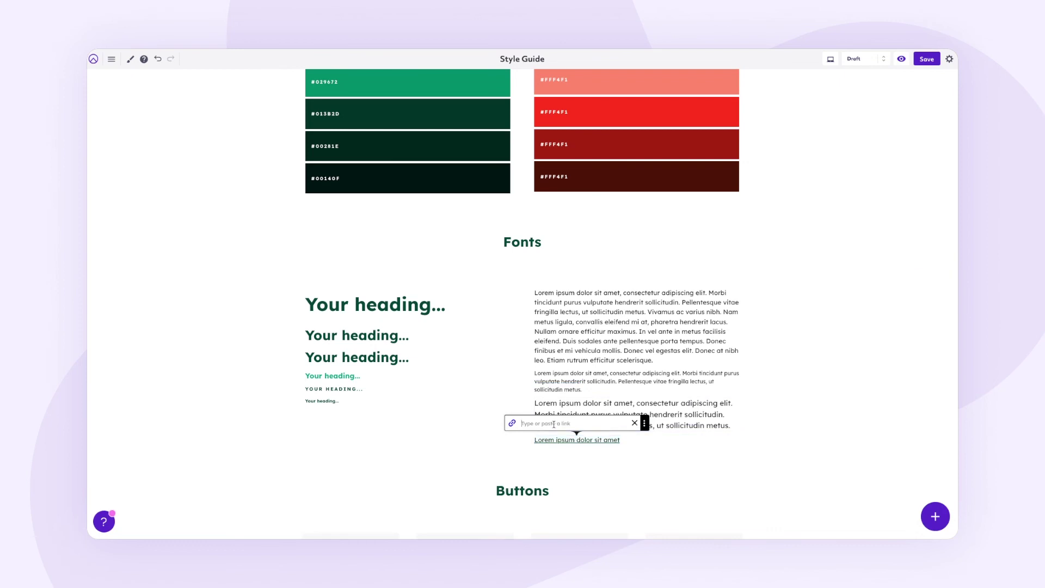
{"action": "type", "text": "www.google."}
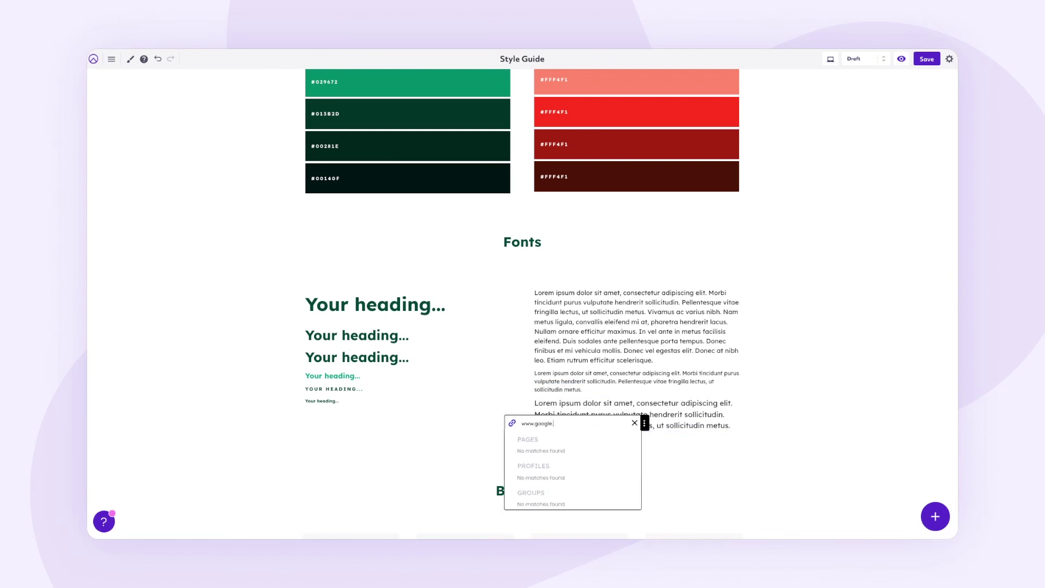
{"action": "type", "text": "com"}
{"action": "key", "text": "Return"}
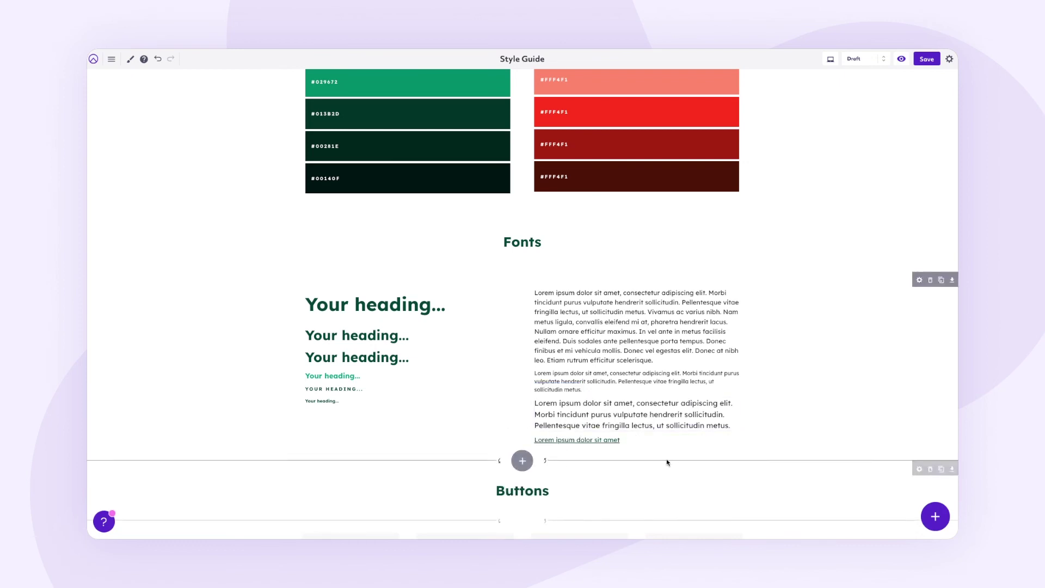
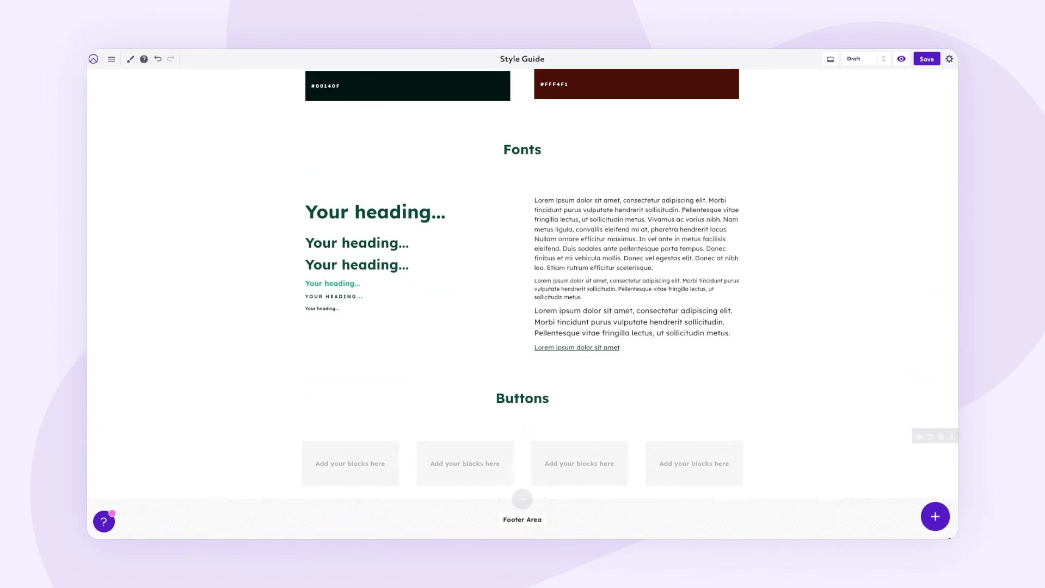
Search the blocks for "button" and insert a Buttons block in the first column of the Buttons section.
{"action": "left_click", "coordinate": [936, 517]}
{"action": "left_click", "coordinate": [908, 516]}
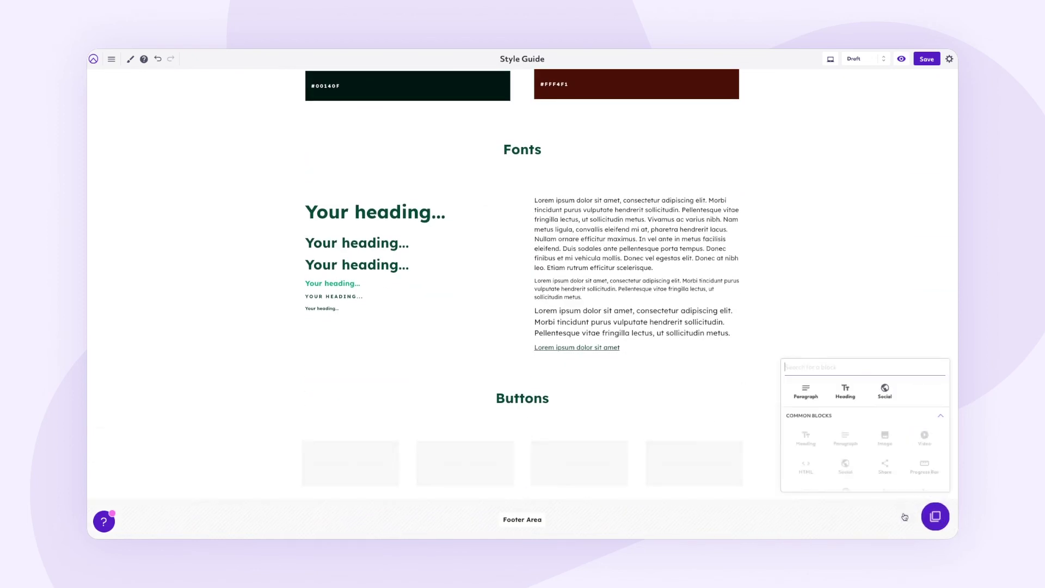
{"action": "type", "text": "button"}
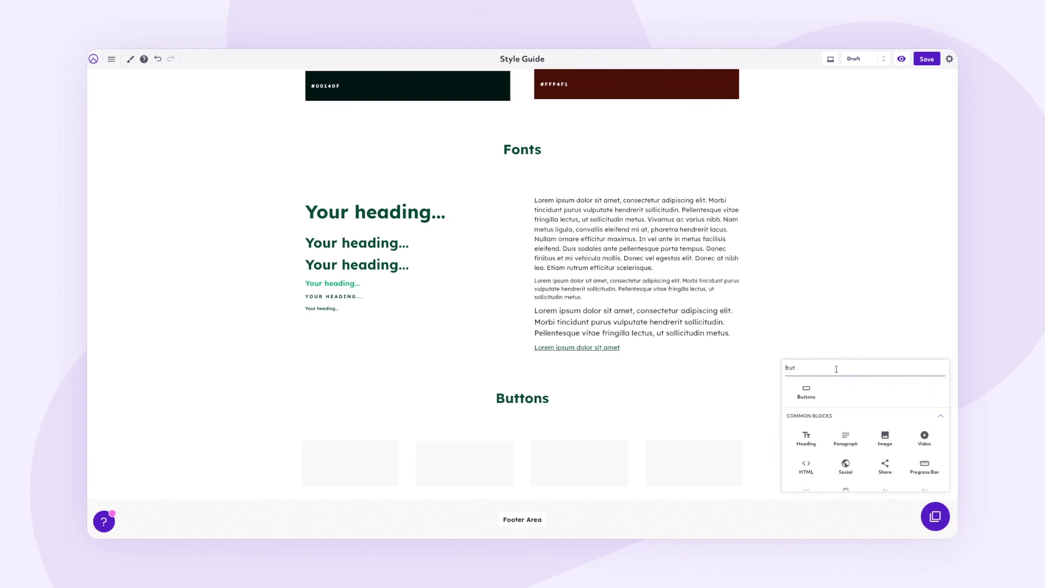
{"action": "left_click", "coordinate": [807, 393]}
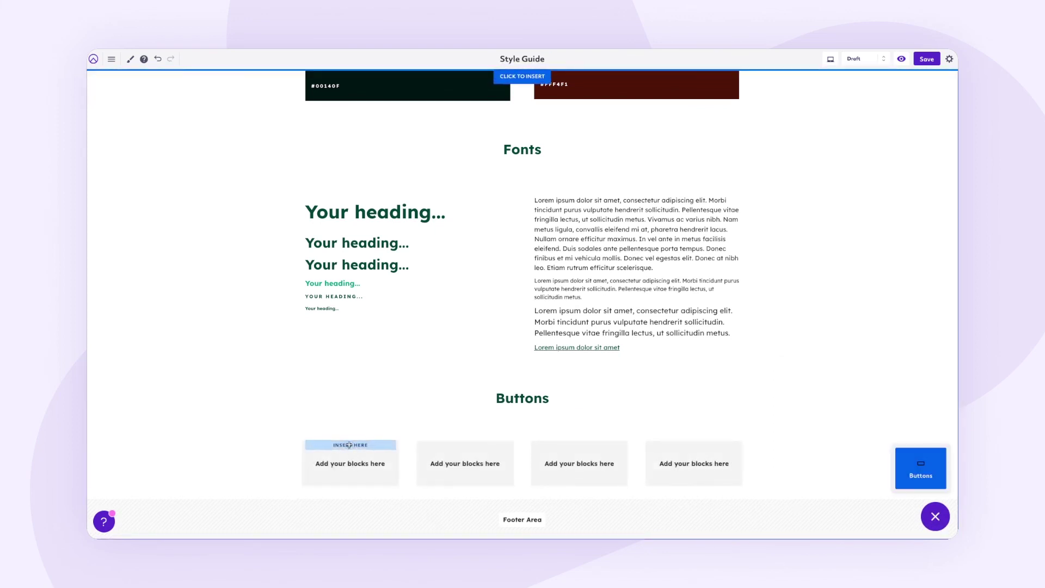
{"action": "left_click", "coordinate": [352, 464]}
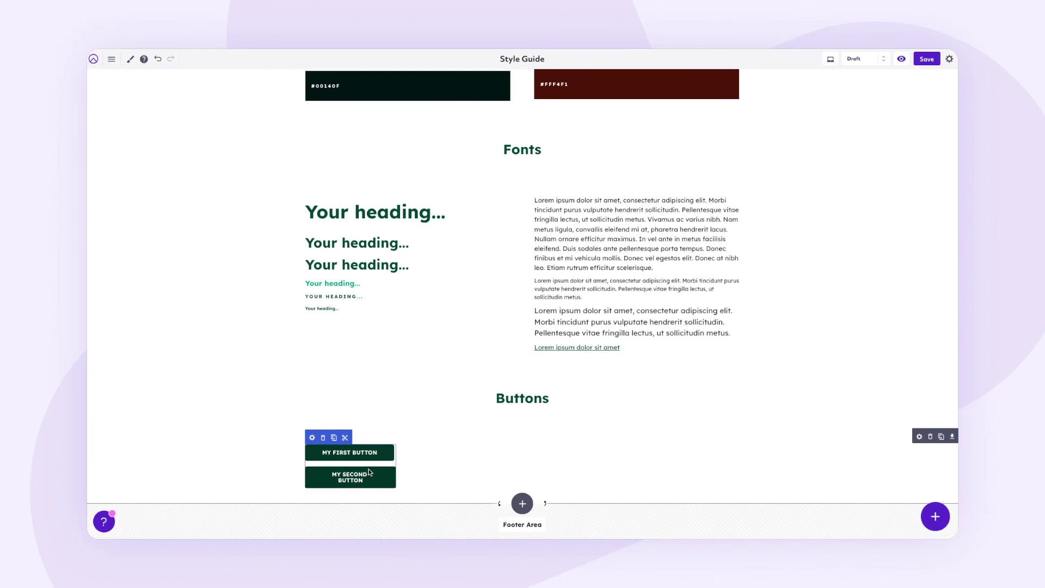
Clear the second button's text in the new Buttons block and apply the settings, keeping the first button as Primary.
{"action": "left_click", "coordinate": [312, 437]}
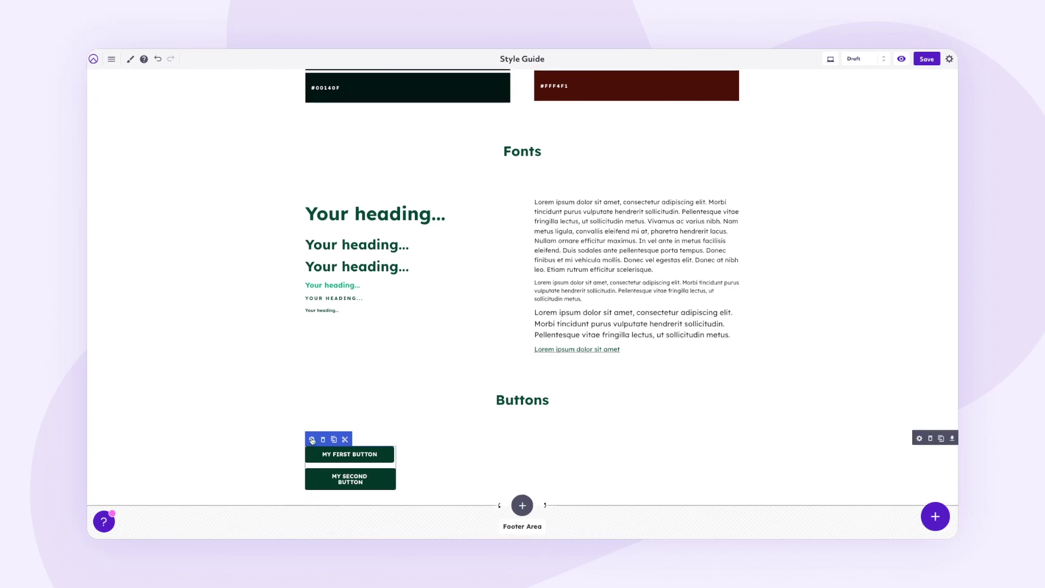
{"action": "left_click", "coordinate": [891, 171]}
{"action": "left_click_drag", "start_coordinate": [889, 152], "coordinate": [723, 148]}
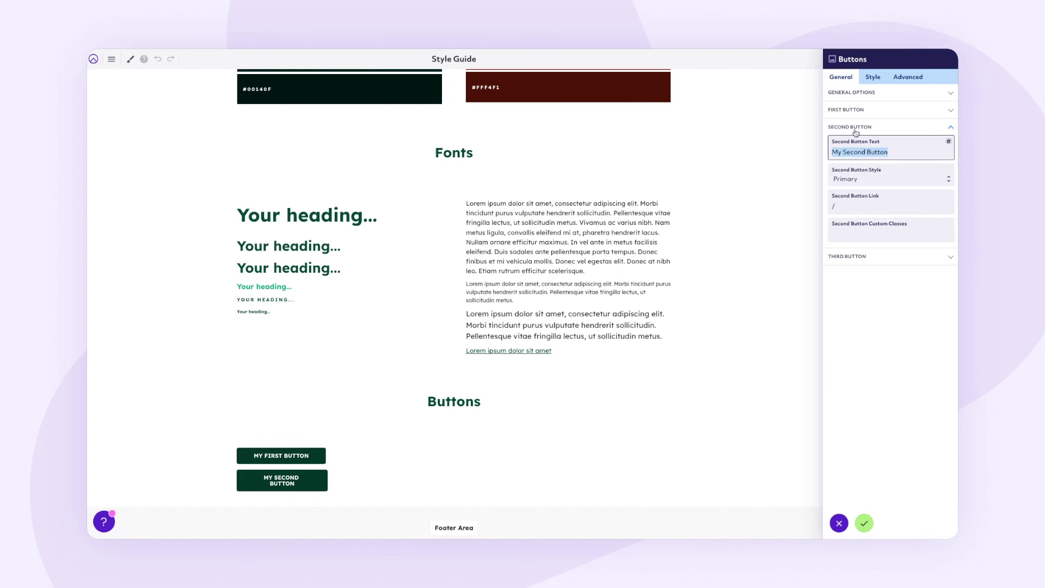
{"action": "key", "text": "BackSpace"}
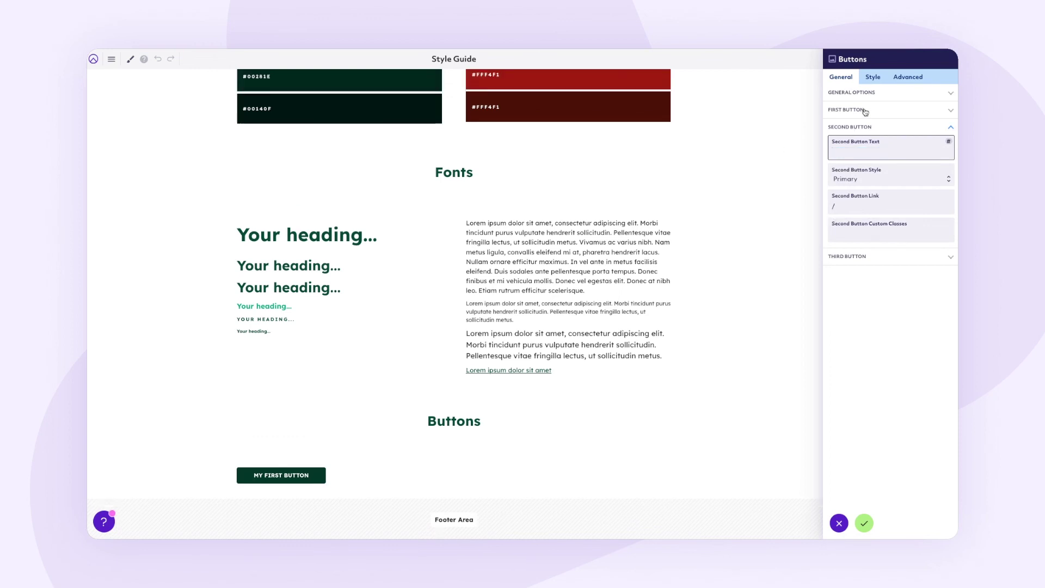
{"action": "left_click", "coordinate": [875, 115]}
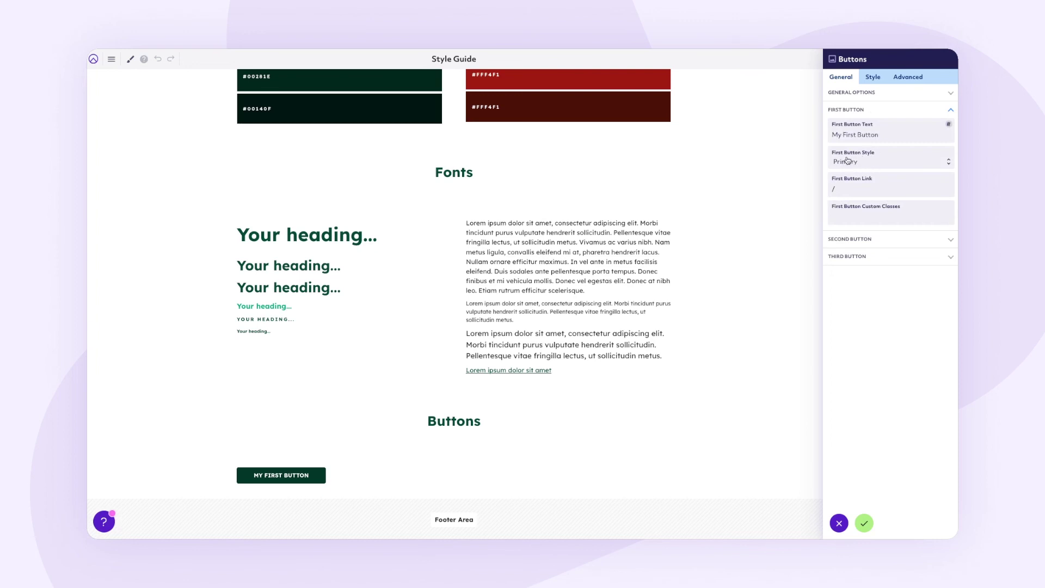
{"action": "left_click", "coordinate": [864, 523]}
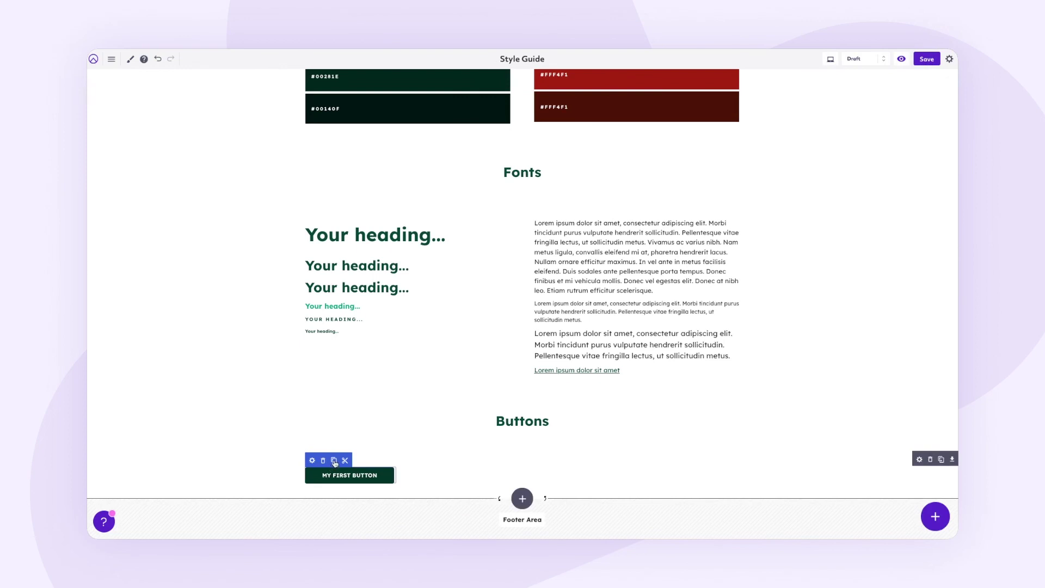
Clone the Buttons block into the second, third and fourth columns of the Buttons section.
{"action": "left_click", "coordinate": [334, 461]}
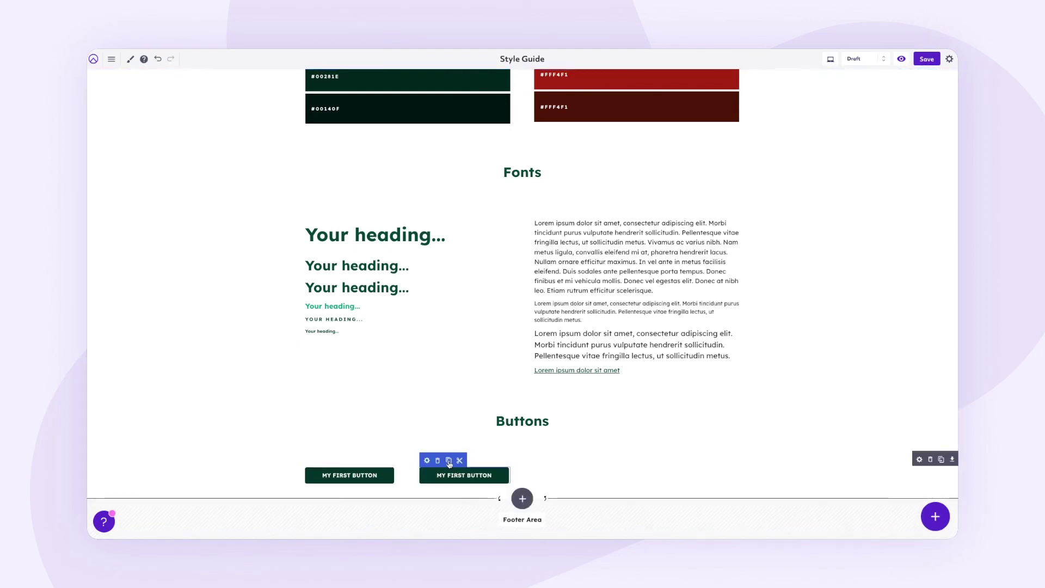
{"action": "left_click", "coordinate": [449, 462]}
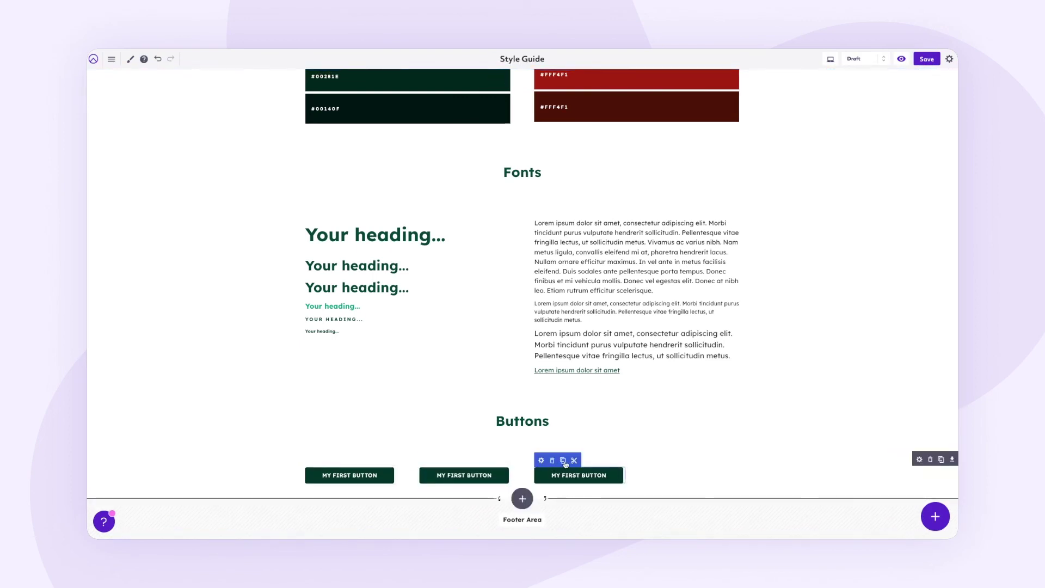
{"action": "left_click", "coordinate": [563, 461]}
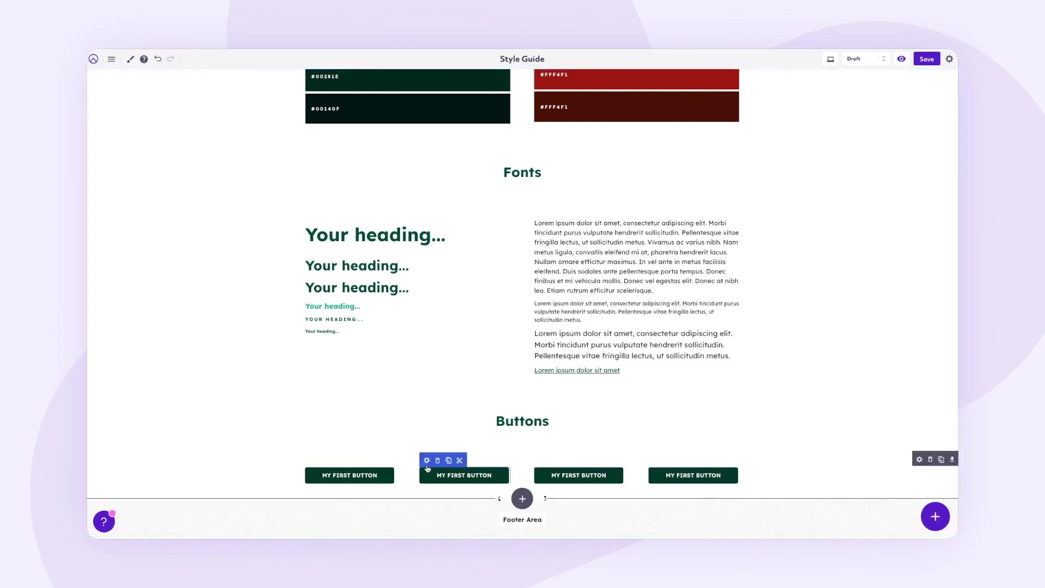
Set the button style in the second column to Secondary and apply it.
{"action": "left_click", "coordinate": [427, 460]}
{"action": "left_click", "coordinate": [881, 158]}
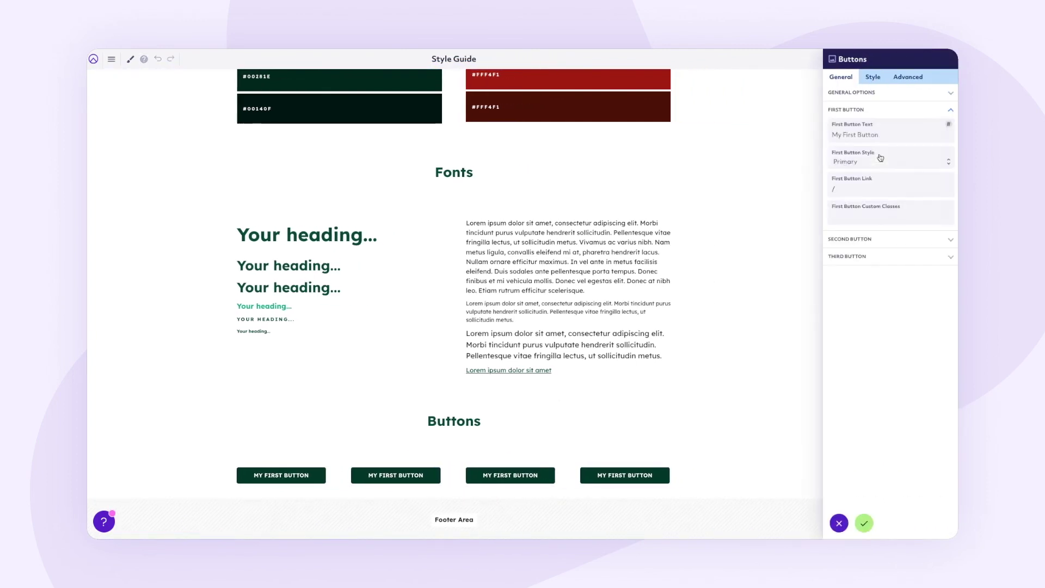
{"action": "left_click", "coordinate": [878, 158]}
{"action": "left_click", "coordinate": [878, 161]}
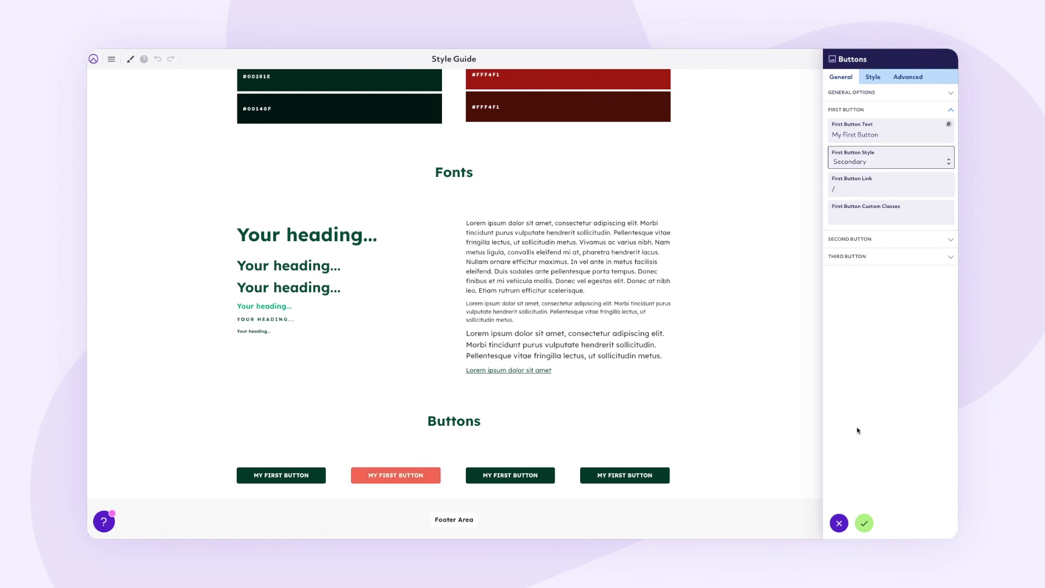
{"action": "left_click", "coordinate": [865, 524]}
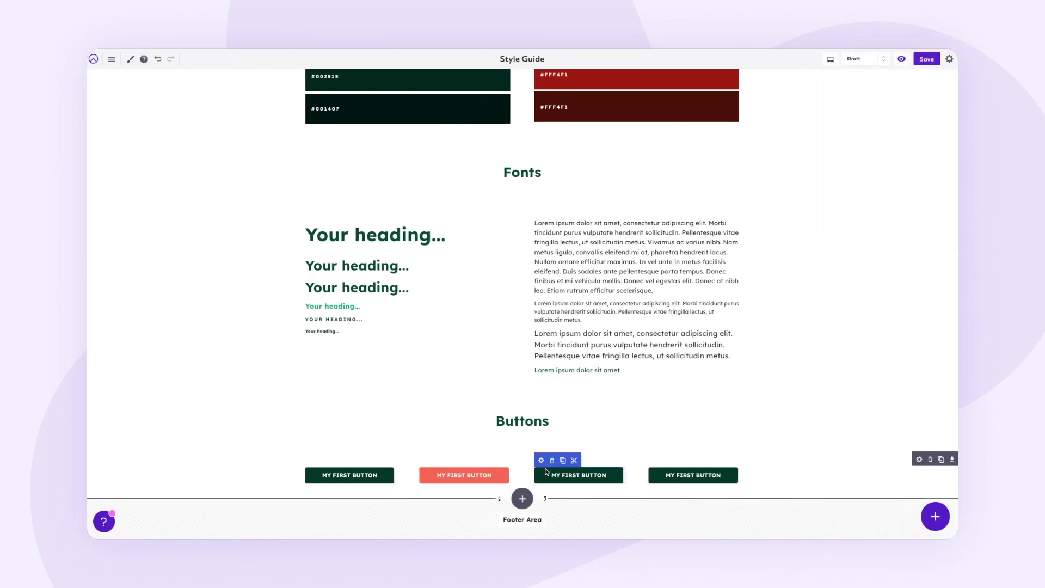
Set the button style in the third column to Inverse and apply it.
{"action": "left_click", "coordinate": [541, 461]}
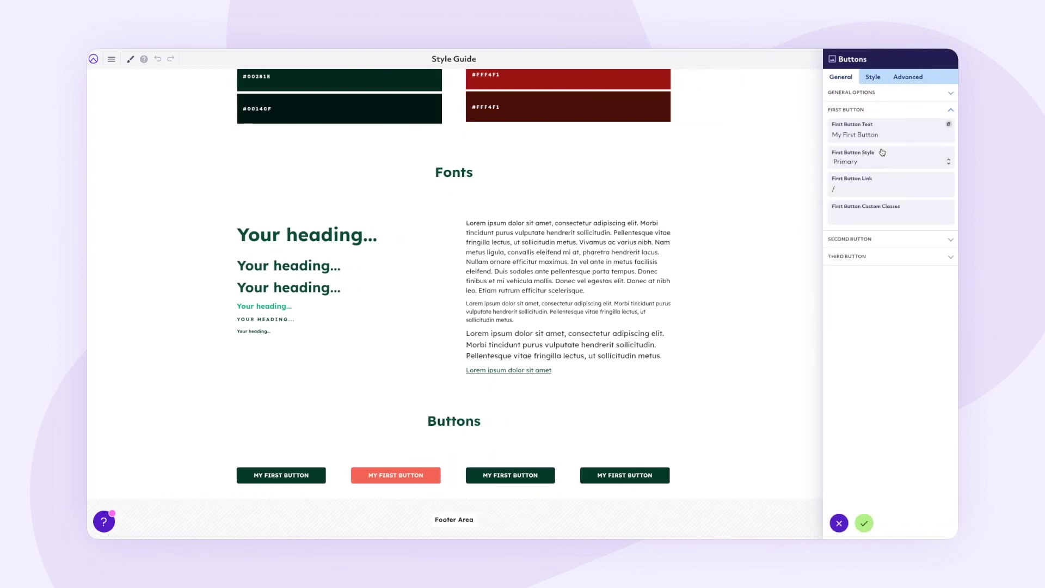
{"action": "left_click", "coordinate": [891, 162]}
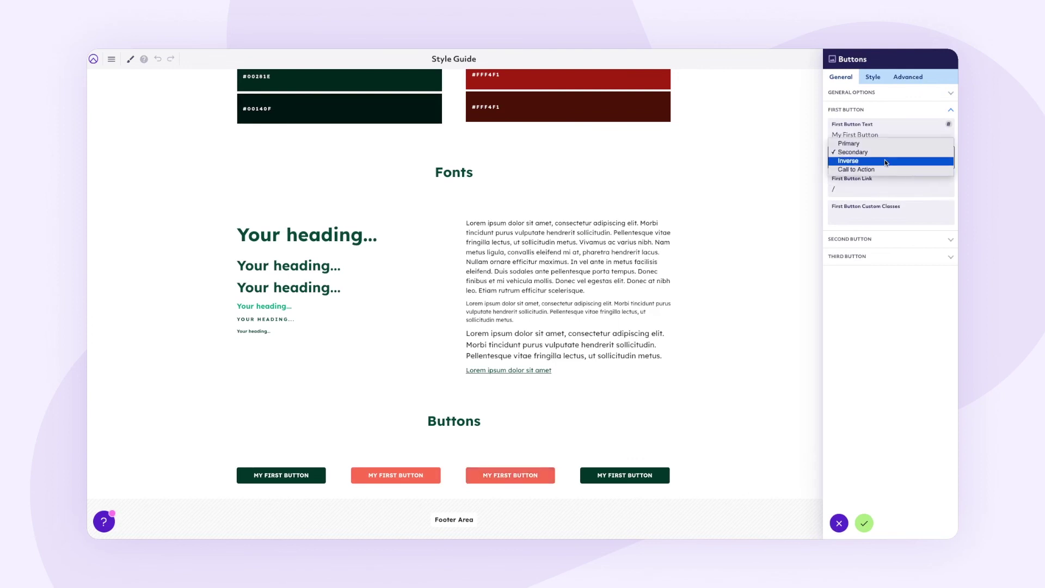
{"action": "left_click", "coordinate": [884, 159]}
{"action": "left_click", "coordinate": [867, 522]}
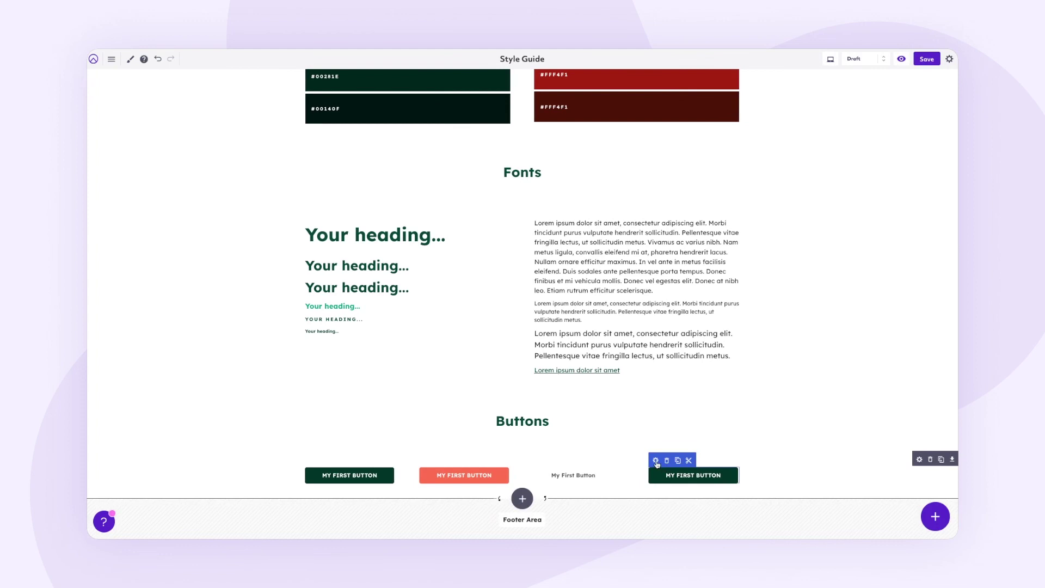
Set the button style in the fourth column to Call to Action and apply it.
{"action": "left_click", "coordinate": [656, 462]}
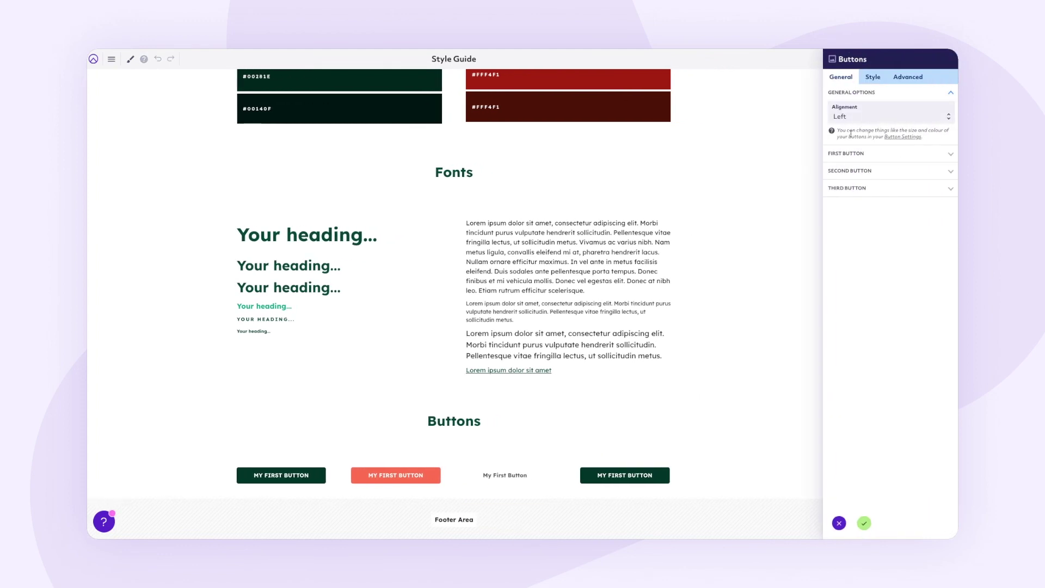
{"action": "left_click", "coordinate": [874, 76]}
{"action": "left_click", "coordinate": [842, 79]}
{"action": "left_click", "coordinate": [874, 158]}
{"action": "left_click", "coordinate": [882, 161]}
{"action": "left_click", "coordinate": [881, 161]}
{"action": "left_click", "coordinate": [882, 161]}
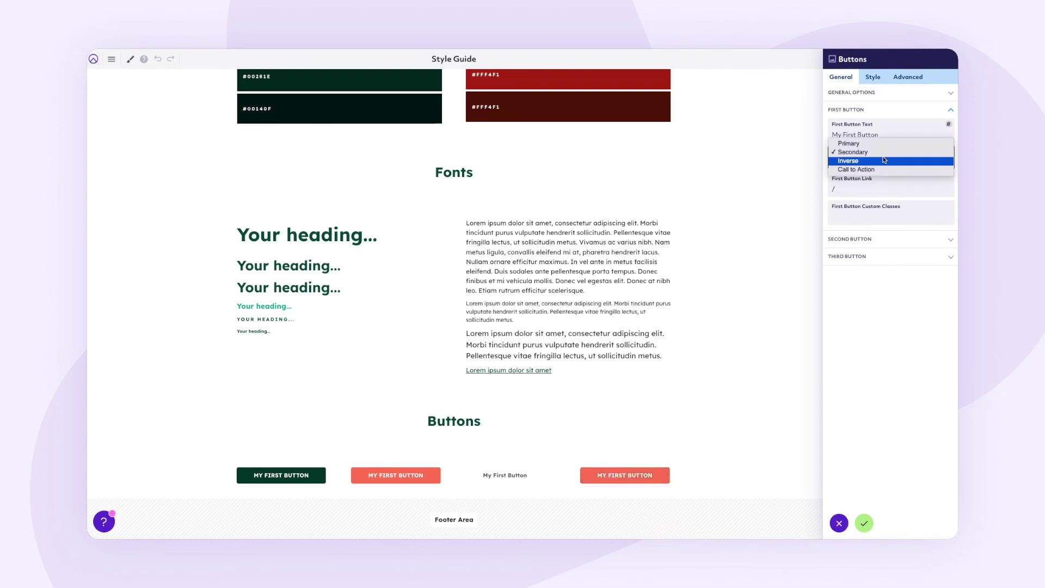
{"action": "left_click", "coordinate": [884, 172]}
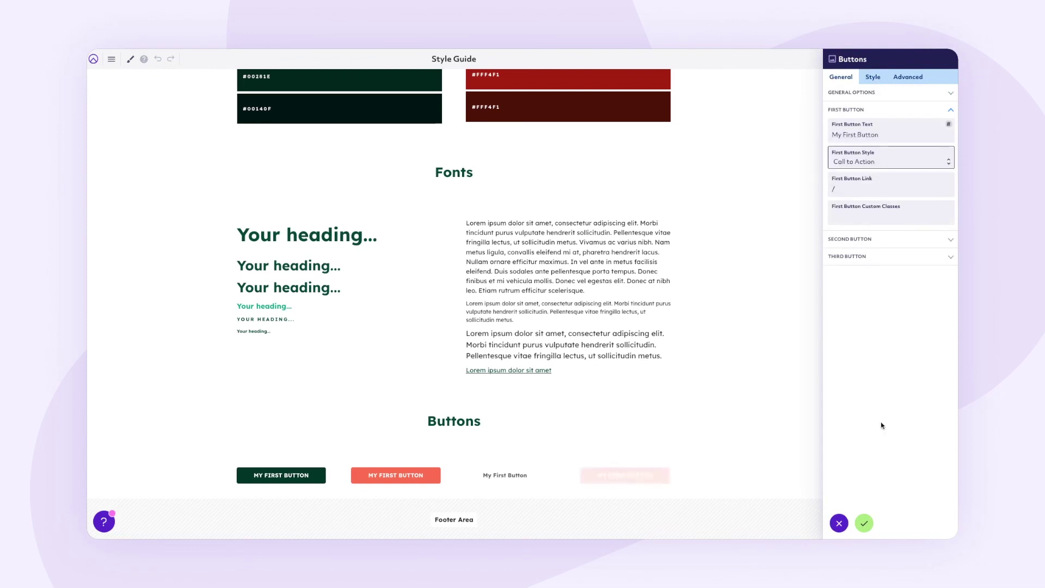
{"action": "left_click", "coordinate": [864, 524]}
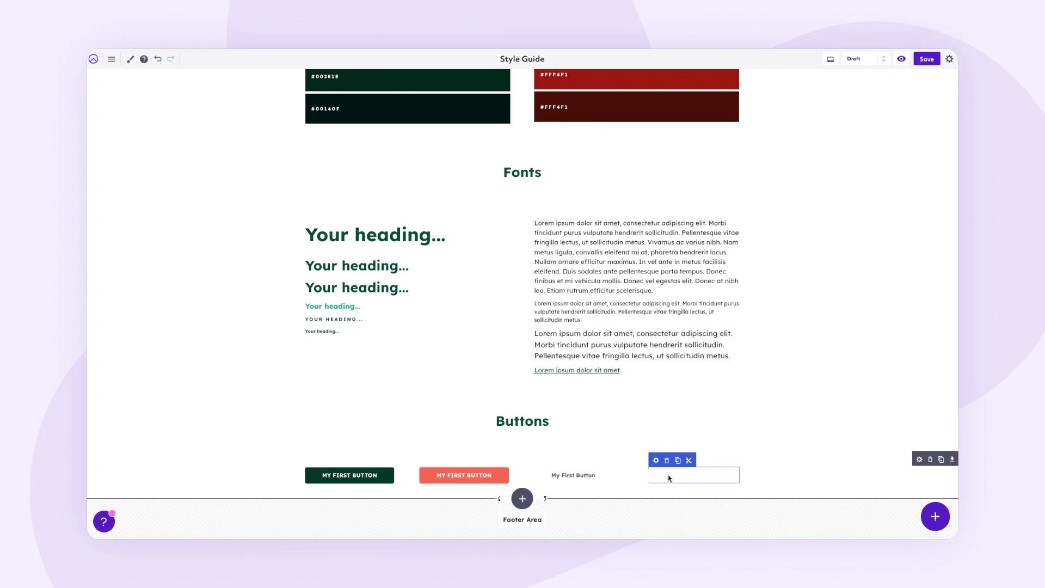
Clone the row of buttons and give the lower copy a #000000 background colour.
{"action": "left_click", "coordinate": [941, 461]}
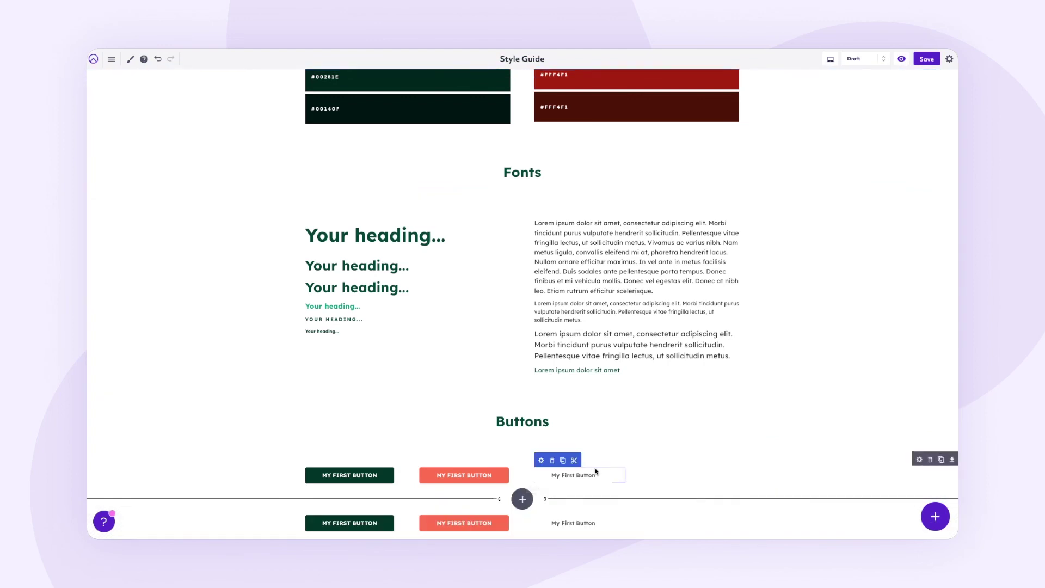
{"action": "scroll", "coordinate": [602, 474], "scroll_direction": "down", "scroll_amount": 1}
{"action": "left_click", "coordinate": [919, 460]}
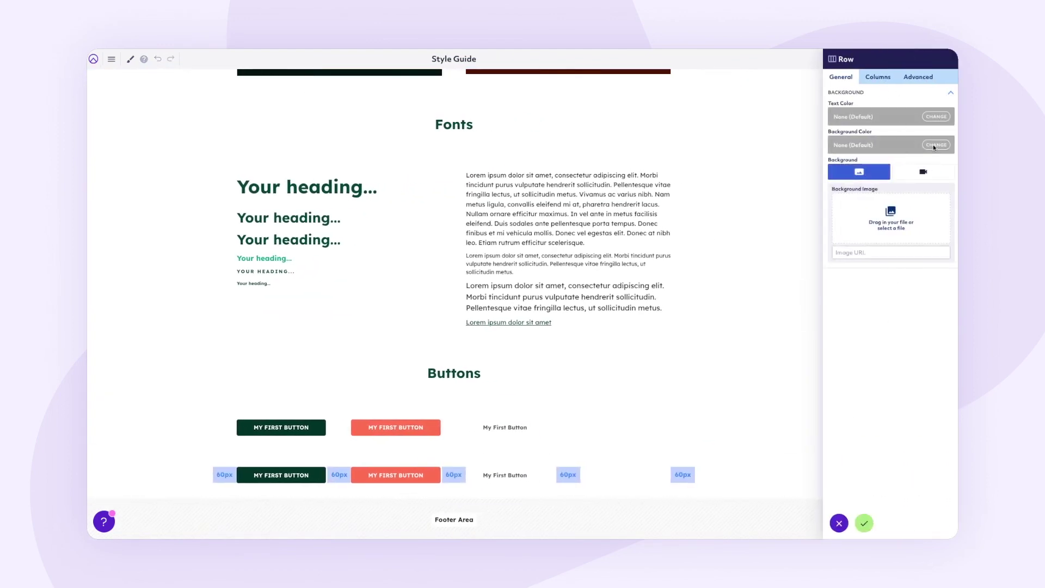
{"action": "left_click", "coordinate": [935, 145]}
{"action": "left_click", "coordinate": [927, 271]}
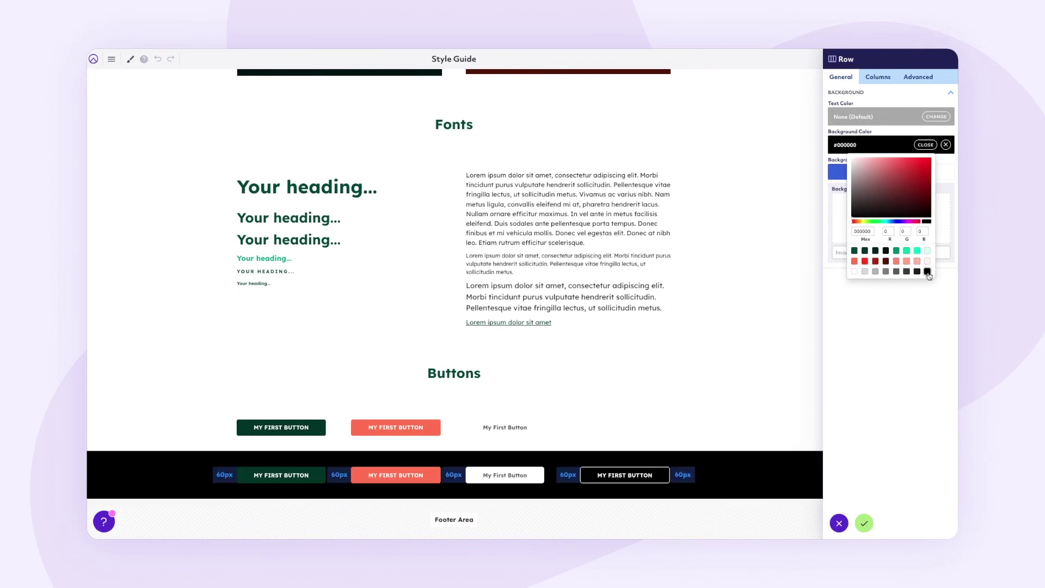
{"action": "left_click", "coordinate": [865, 523]}
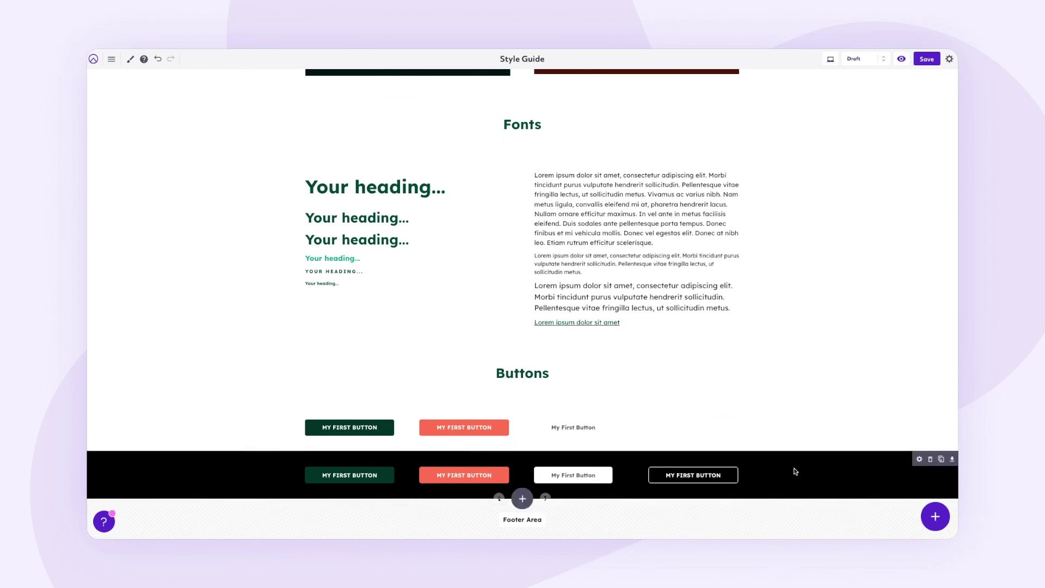
Save the Style Guide page, change its status from Draft to Published and save it again.
{"action": "left_click", "coordinate": [926, 60]}
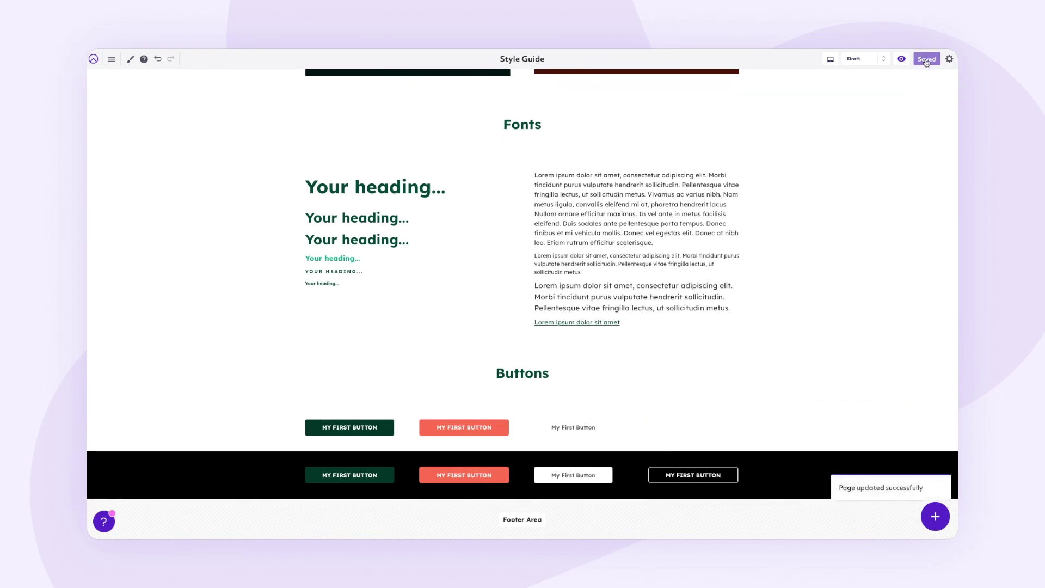
{"action": "left_click", "coordinate": [883, 59]}
{"action": "left_click", "coordinate": [866, 69]}
{"action": "left_click", "coordinate": [928, 61]}
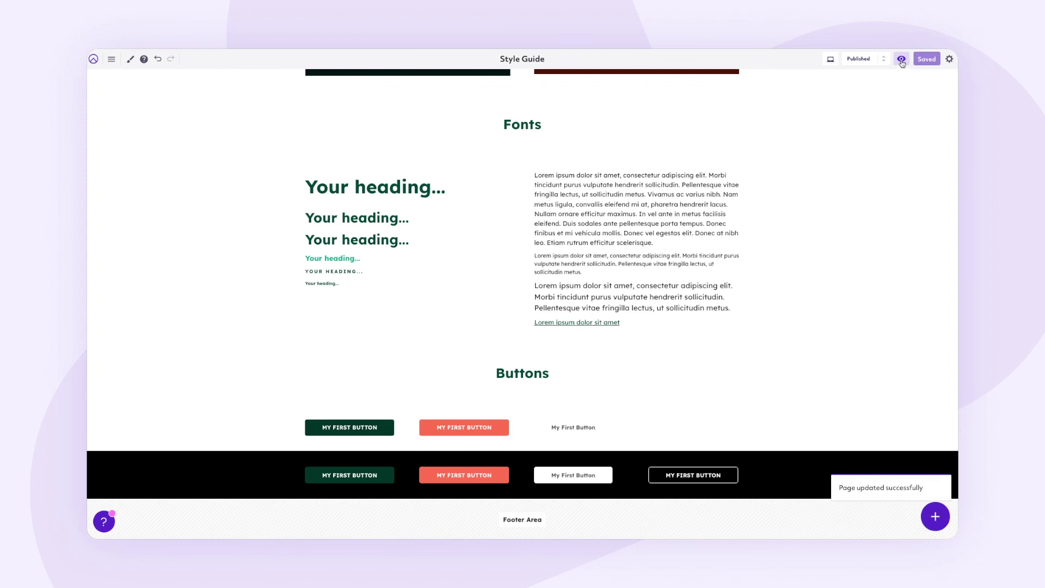
Open the live view of the Style Guide page and review its logos, colours, fonts and buttons.
{"action": "left_click", "coordinate": [902, 60]}
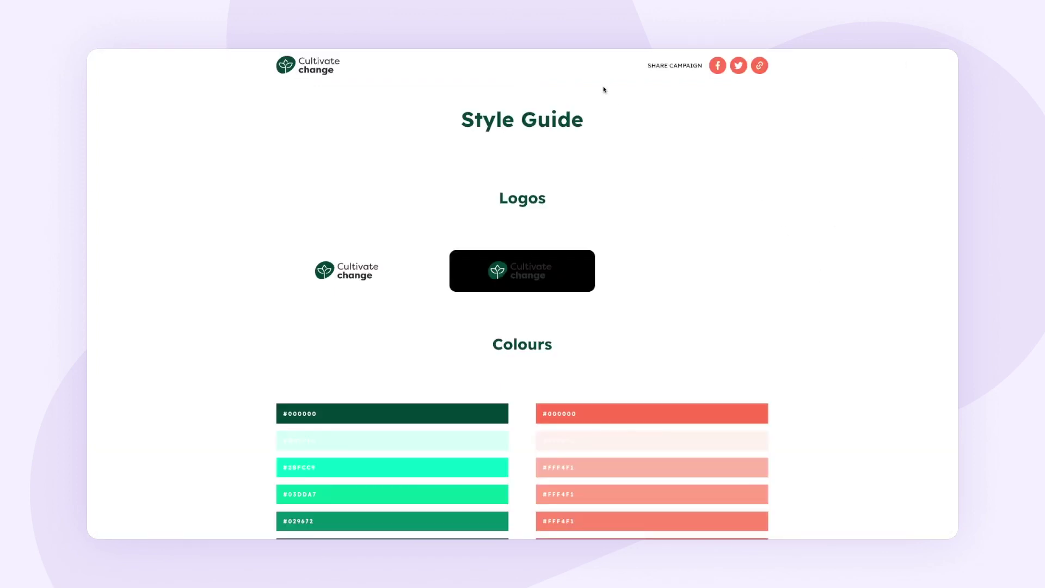
{"action": "scroll", "coordinate": [789, 280], "scroll_direction": "down", "scroll_amount": 10}
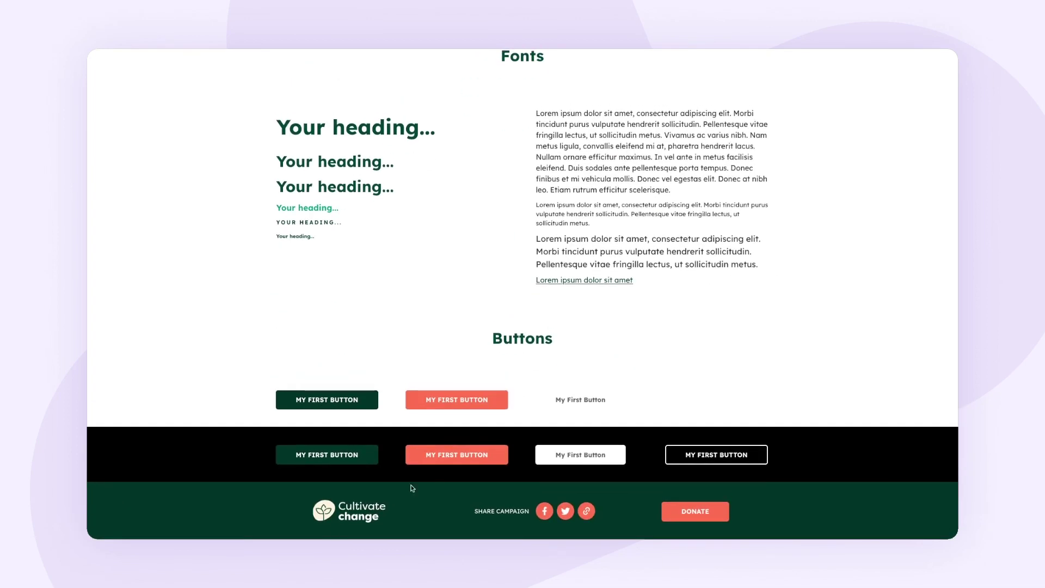
{"action": "scroll", "coordinate": [728, 287], "scroll_direction": "up", "scroll_amount": 10}
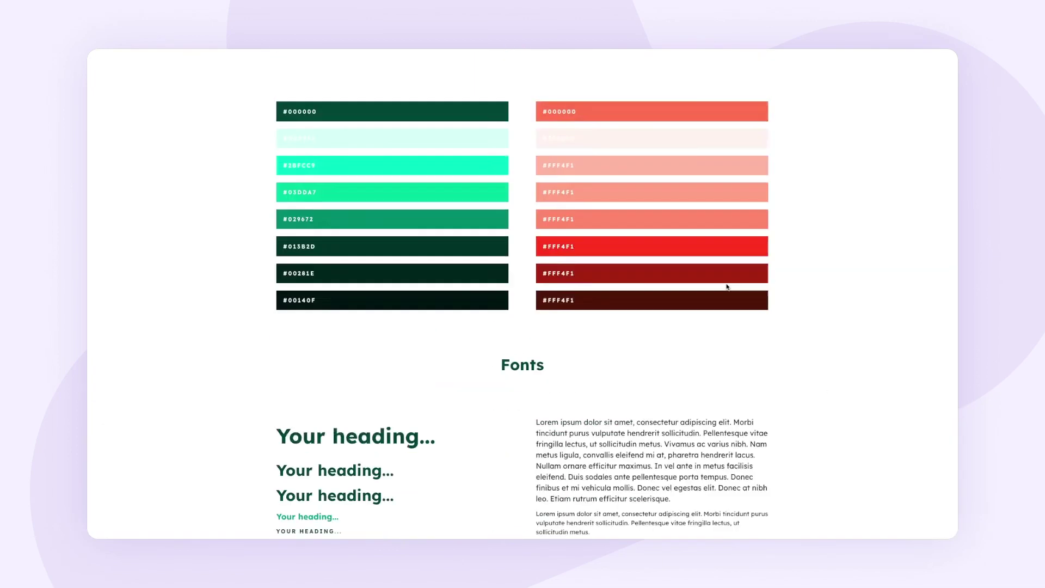